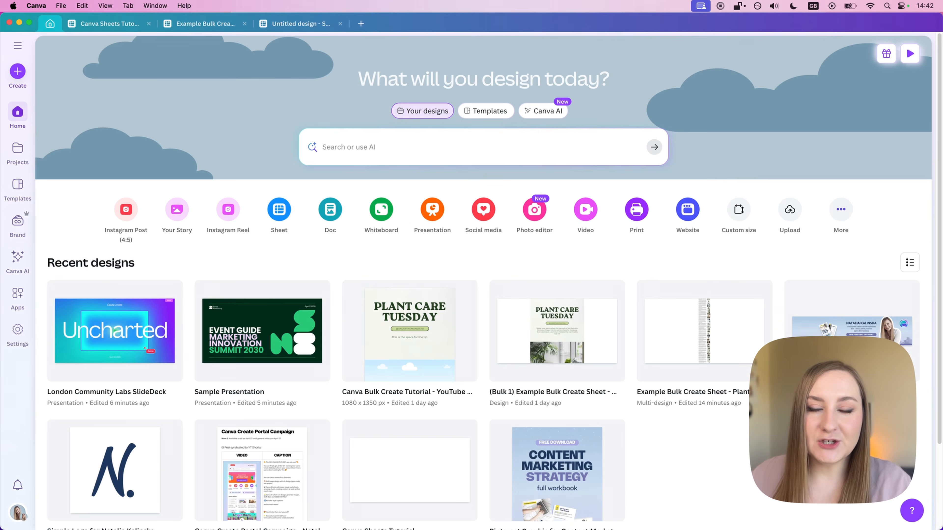
drag(942, 252, 389, 212)
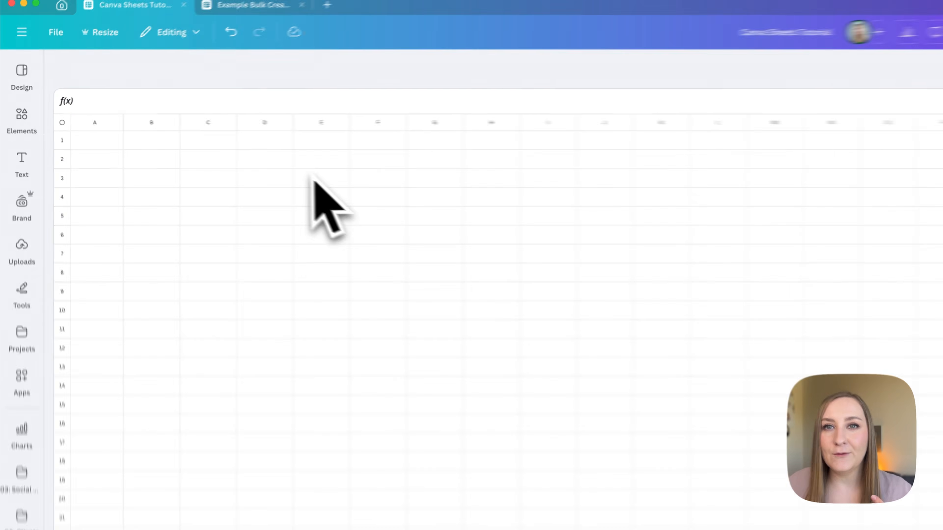
click(260, 160)
click(120, 142)
click(334, 250)
click(315, 159)
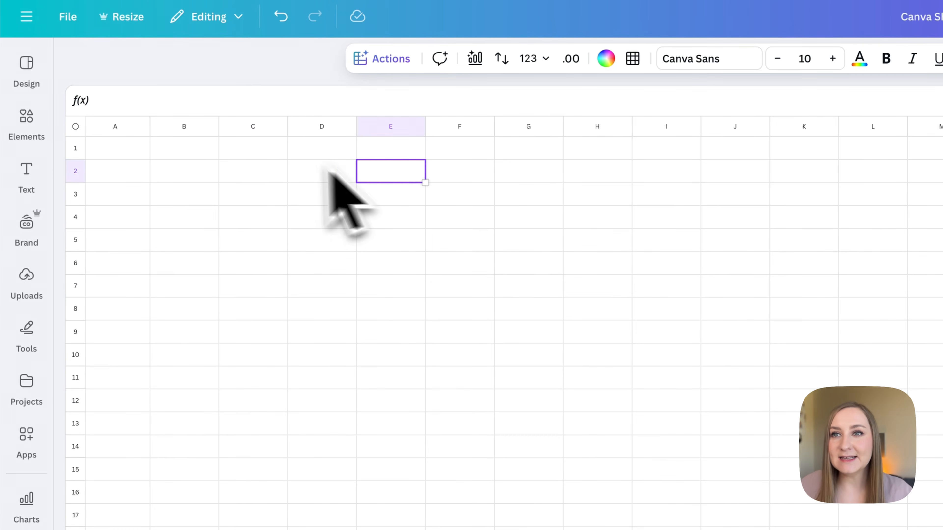
click(263, 154)
click(195, 175)
click(145, 240)
click(258, 211)
click(212, 176)
click(200, 176)
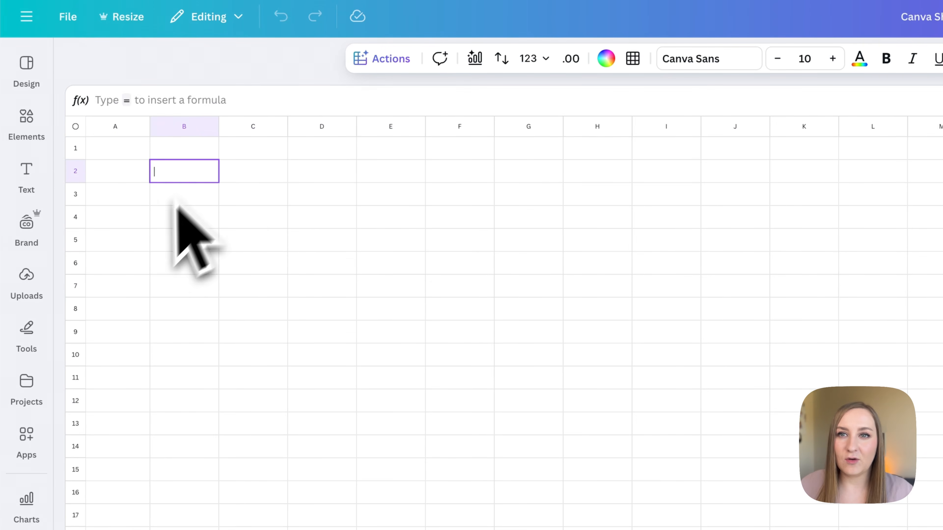
click(297, 197)
click(252, 155)
click(178, 245)
click(75, 148)
click(119, 126)
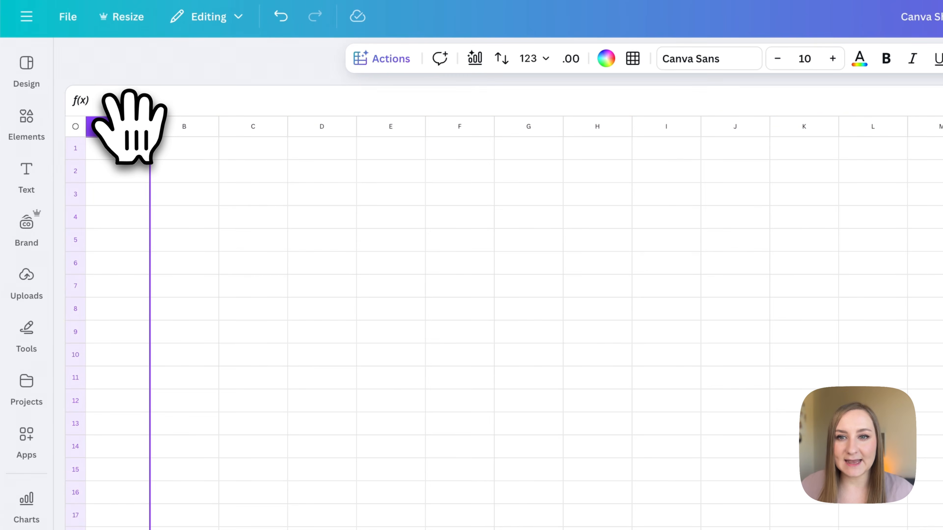
click(163, 169)
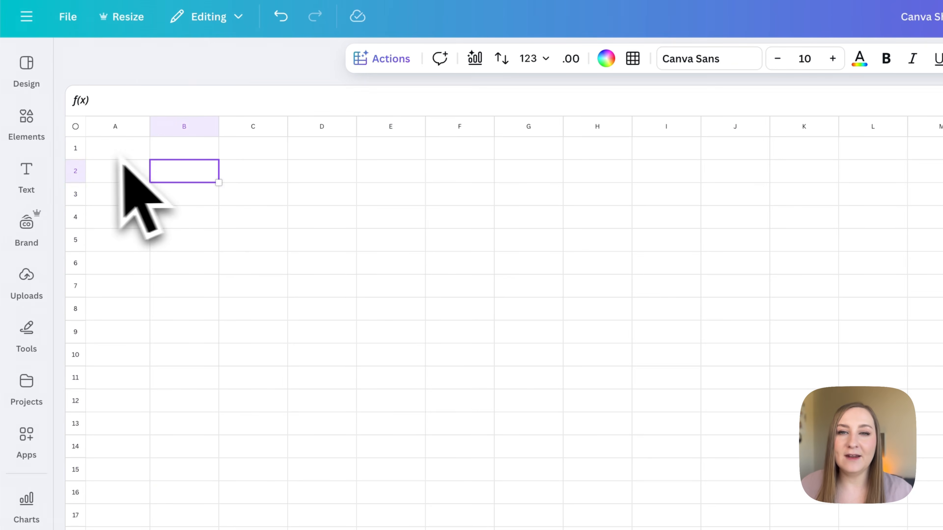
click(64, 159)
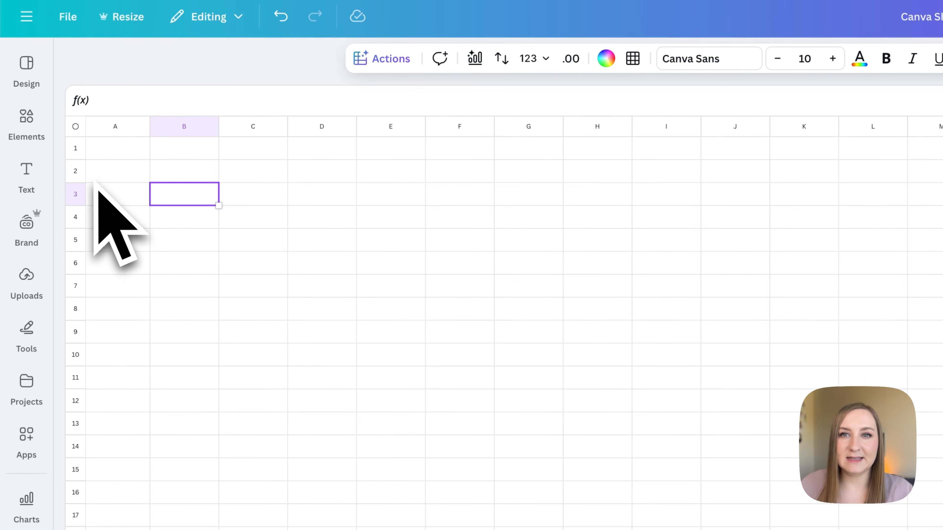
Enter the test letter "a" in cells A1, A2 and A3.
click(126, 193)
text(a)
click(131, 159)
text(a)
key(Return)
text(a)
click(147, 264)
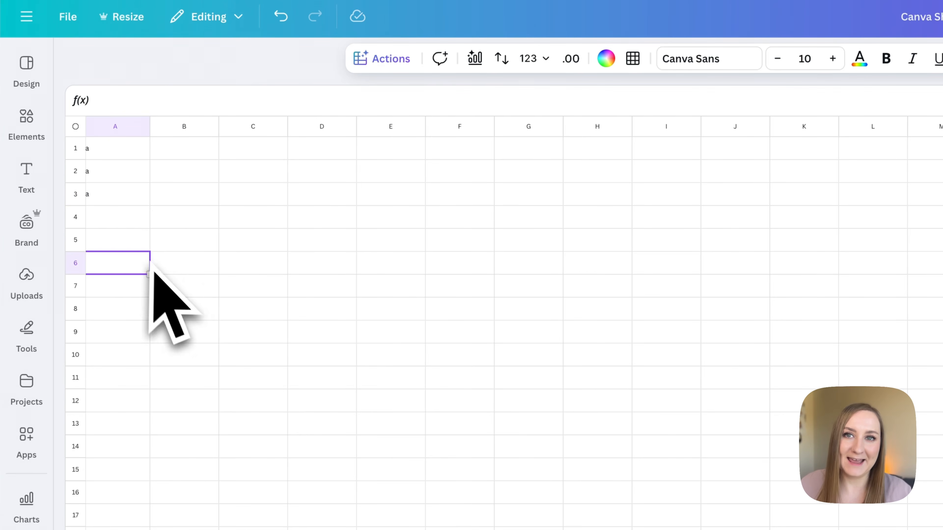
Clear the test entries from cells A1 to A4.
click(67, 160)
click(99, 177)
drag(112, 149, 110, 225)
key(Delete)
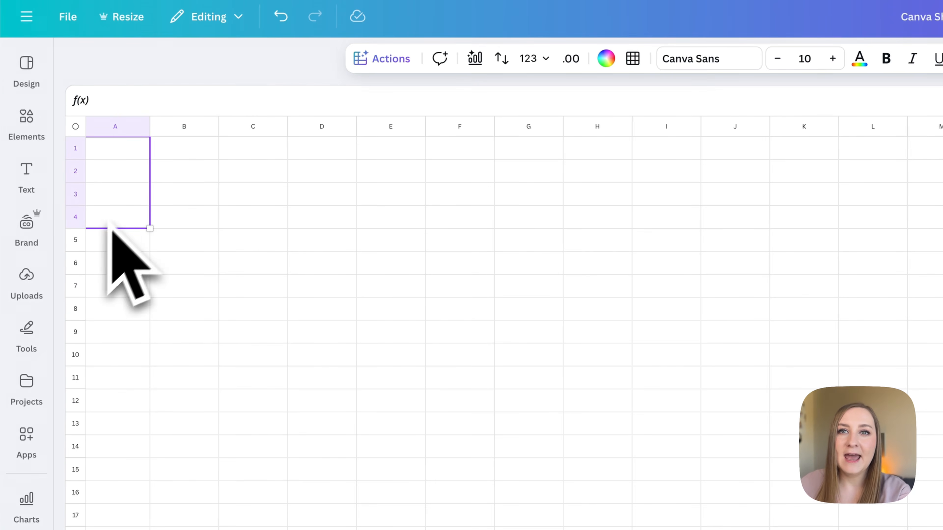
Examine the available options for column B, such as adding, deleting, resizing or freezing it.
click(187, 149)
mouse_move(151, 121)
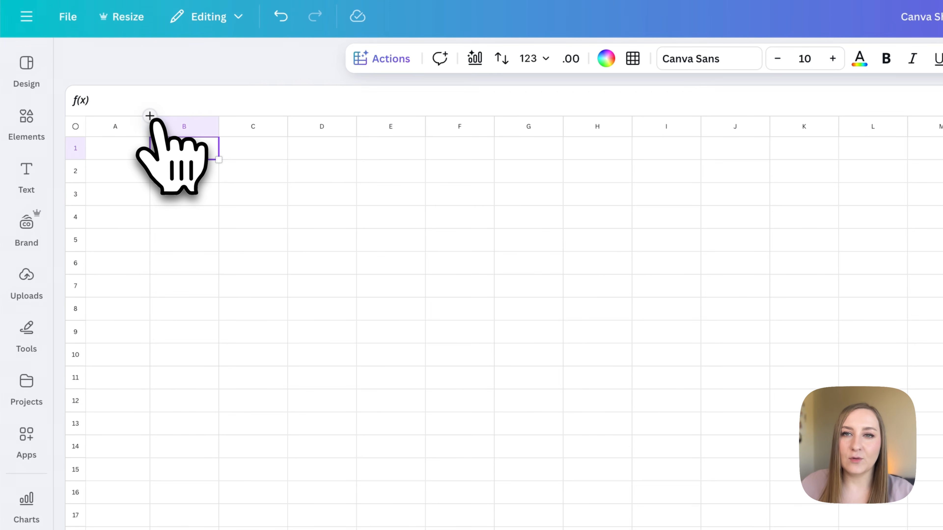
click(149, 116)
click(184, 148)
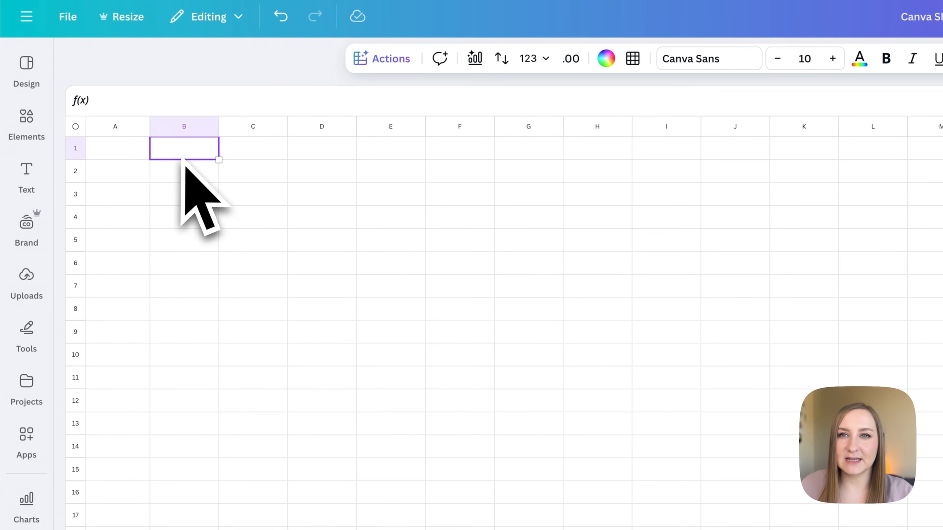
click(184, 126)
right_click(181, 126)
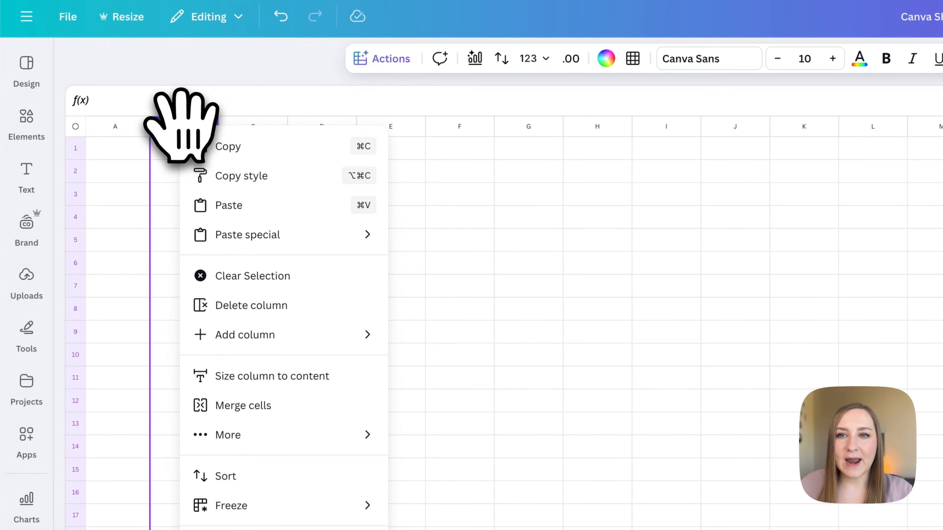
mouse_move(352, 334)
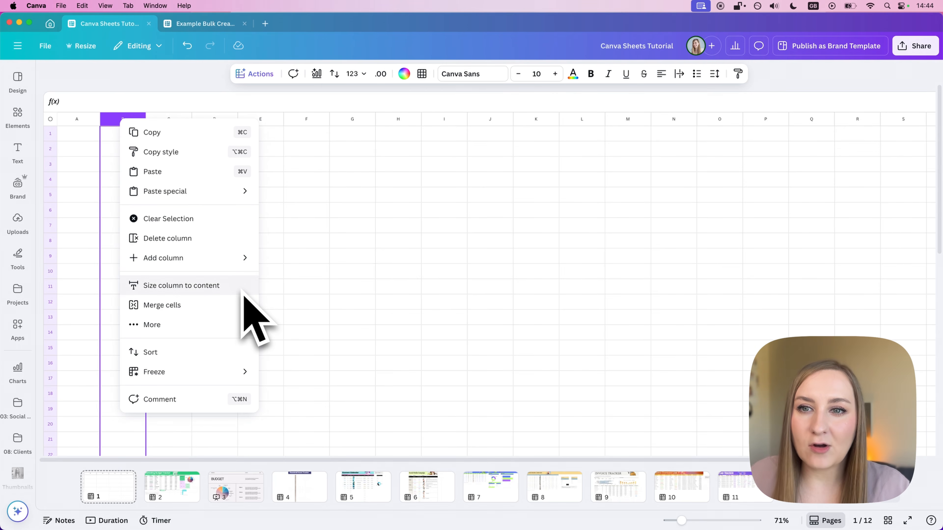
key(Escape)
Merge the cells A1 to H2 into a single header cell.
click(139, 138)
drag(87, 138, 373, 156)
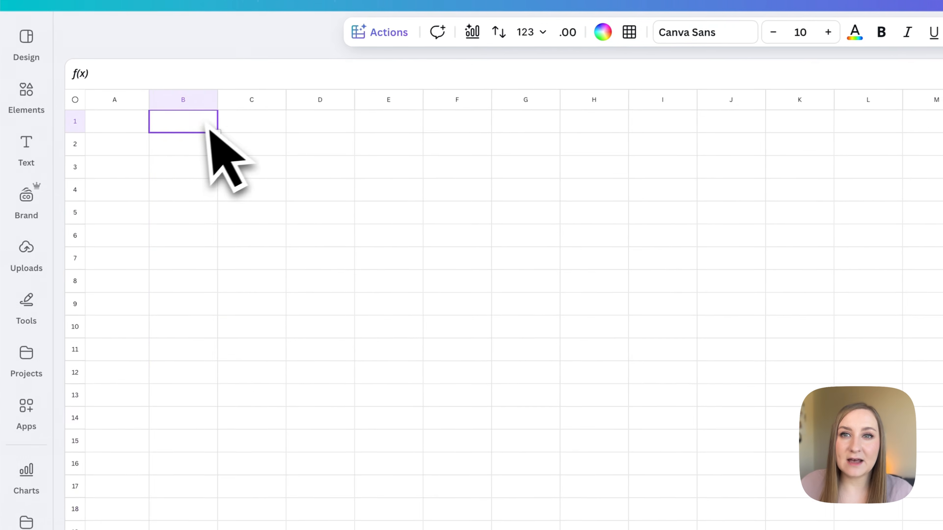
drag(561, 156, 603, 152)
right_click(602, 150)
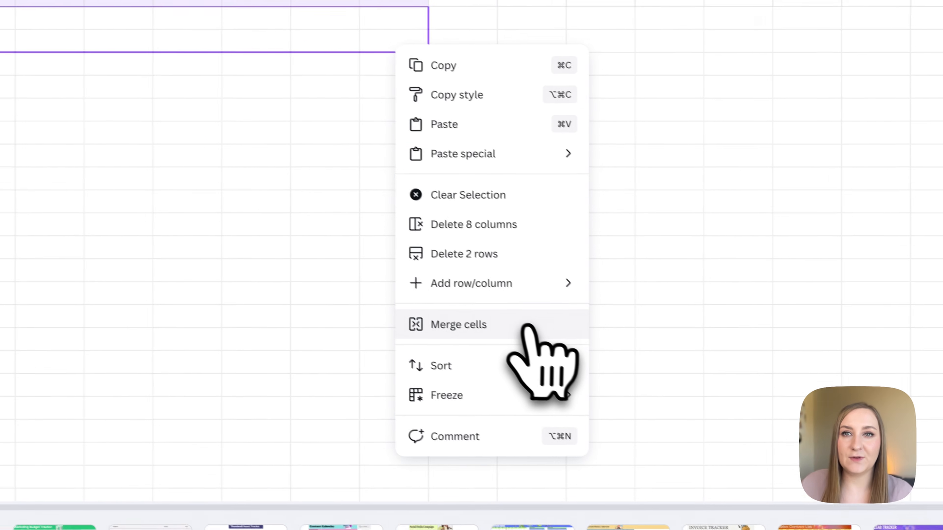
click(498, 320)
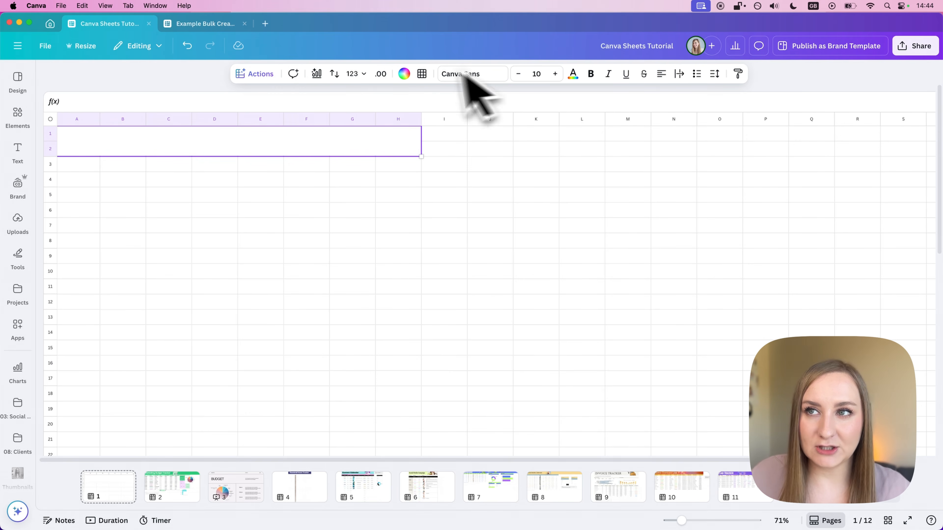
Fill the merged header cell A1:H2 with the pale mint colour from the brand kit's Current Full New Palette.
click(406, 74)
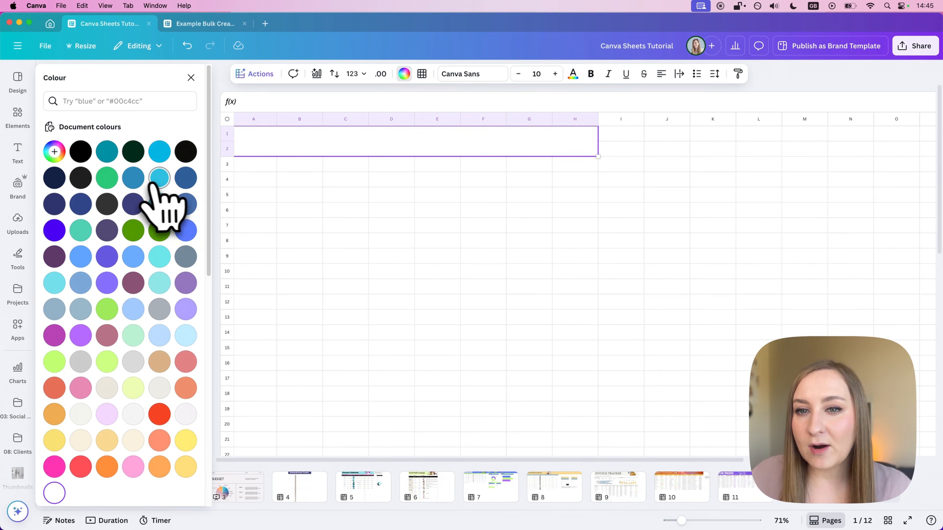
scroll(178, 197, down, 10)
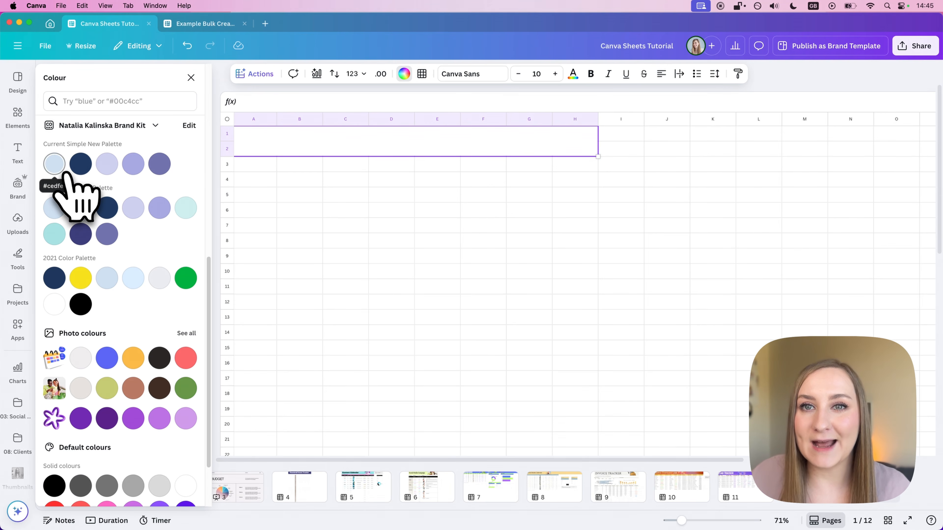
click(185, 208)
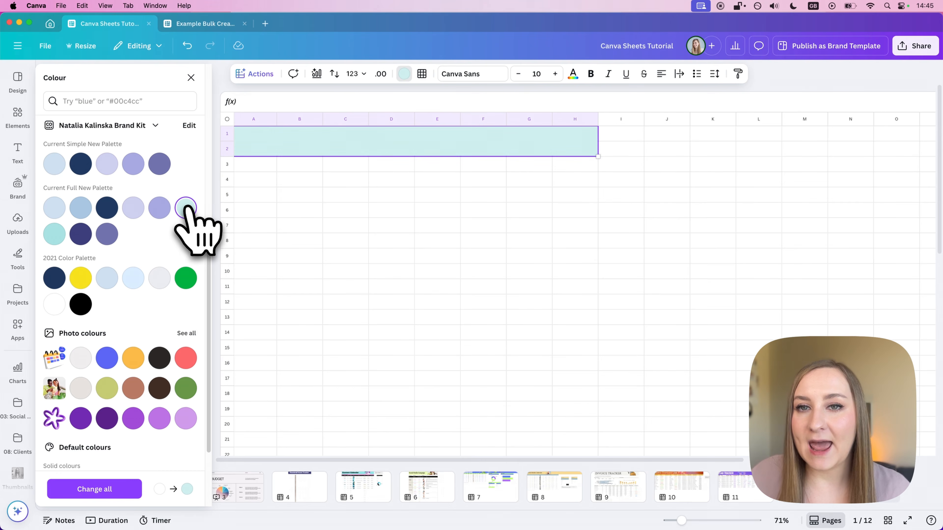
click(418, 210)
click(468, 178)
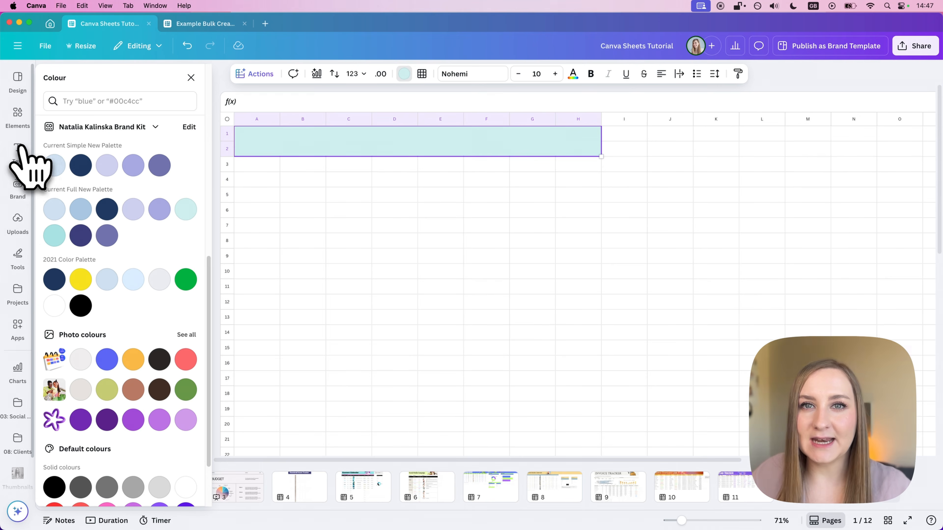
Add a Nohemi Extra Bold text box to the sheet and replace its text with "Tracker".
click(20, 148)
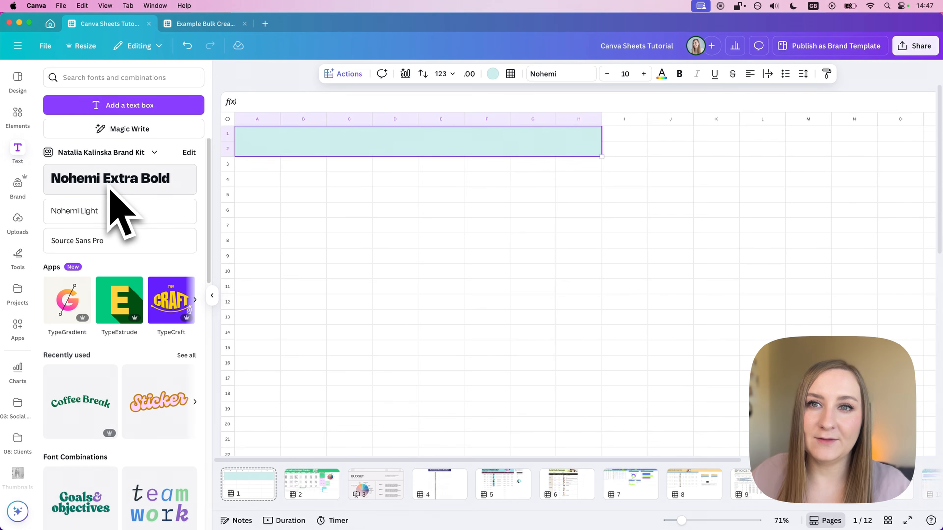
click(128, 180)
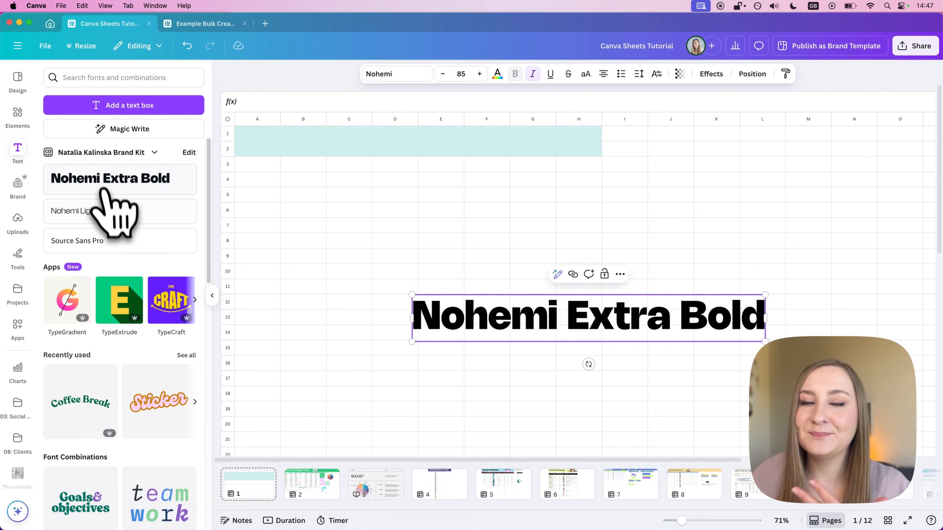
double_click(500, 328)
text(TRack)
key(BackSpace)
key(BackSpace)
key(BackSpace)
key(BackSpace)
text(racker)
Restyle the floating Tracker text at size 42.2 in dark blue and move it onto the cells below the header band.
drag(663, 341, 633, 332)
click(497, 75)
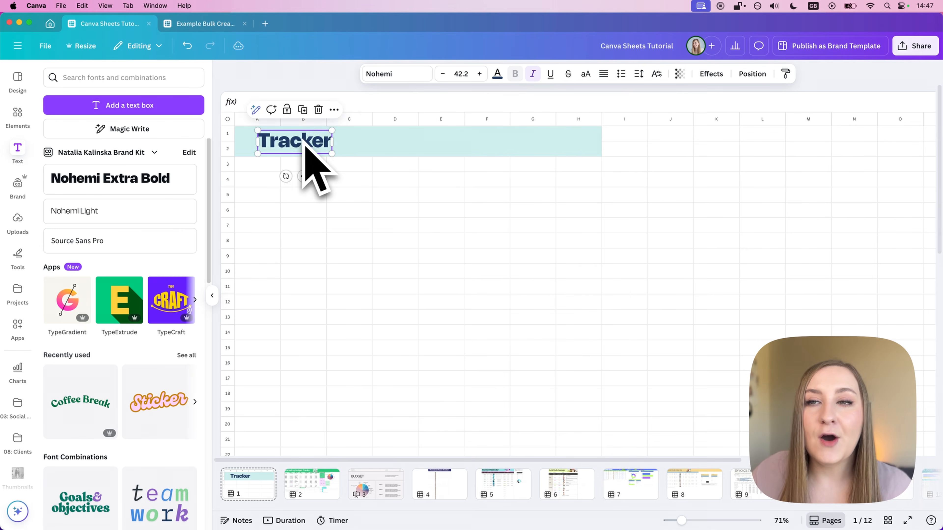
drag(304, 145, 382, 248)
Enter "Tracker" as the text of the merged header cell.
click(309, 165)
click(277, 149)
double_click(253, 147)
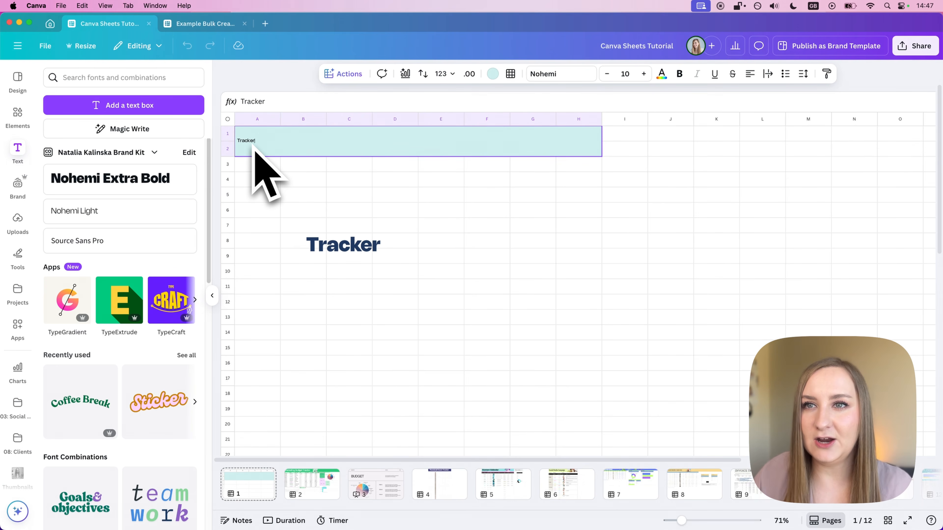
Format the header cell's Tracker title in Nohemi ExtraBold at size 55.
click(573, 76)
scroll(111, 223, down, 10)
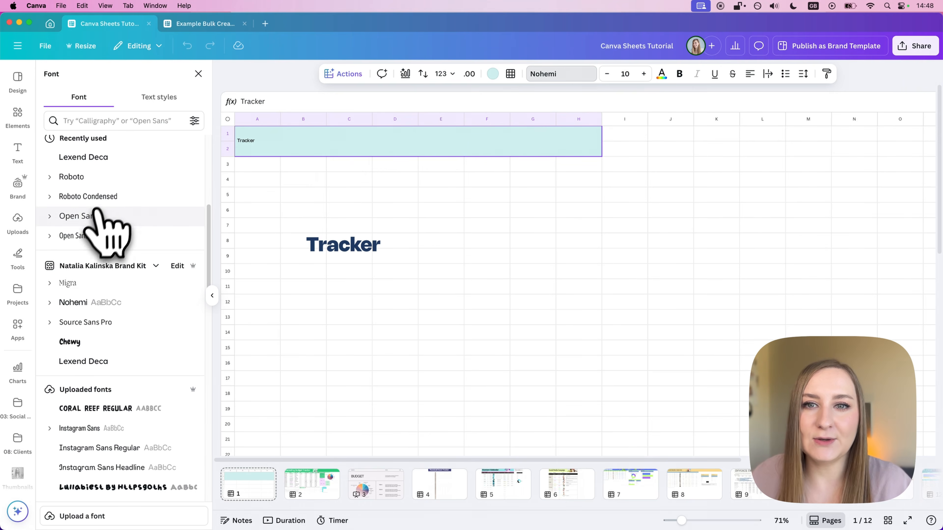
click(52, 297)
click(74, 273)
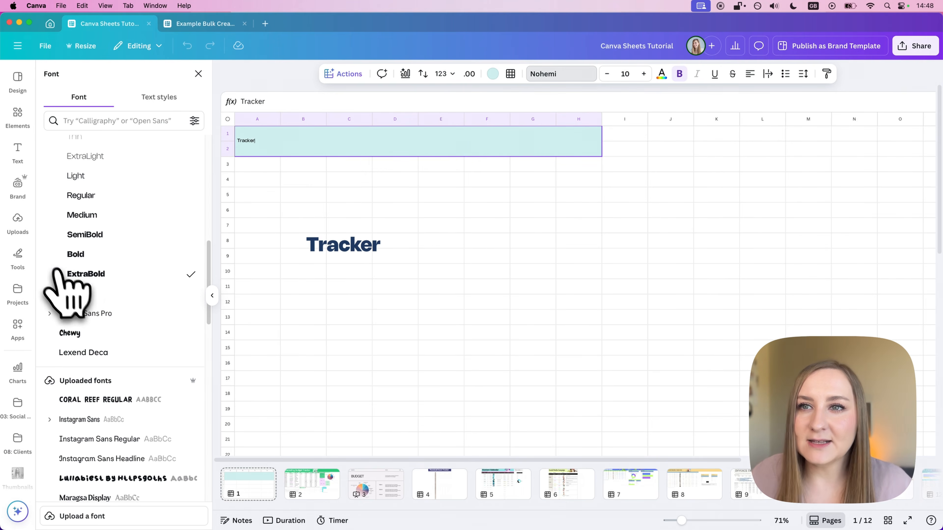
double_click(248, 145)
click(86, 274)
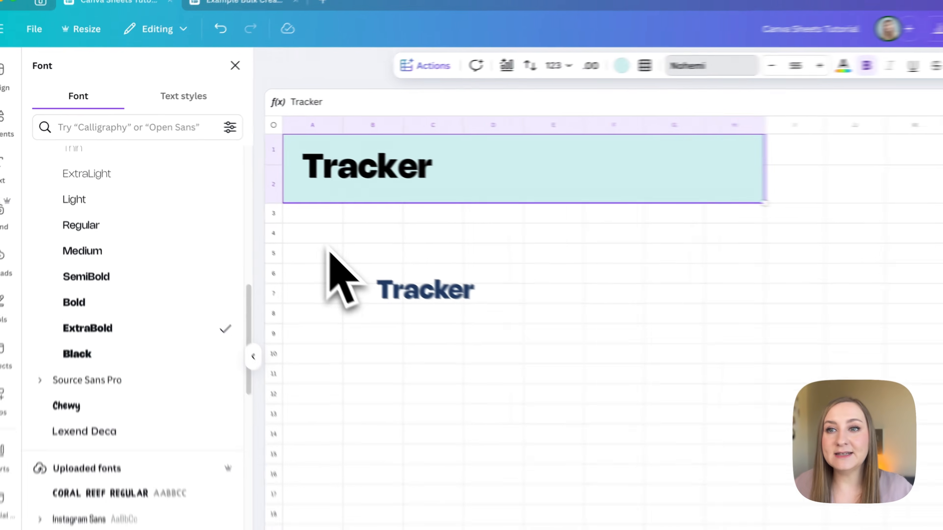
Start a formula in cell A4, browse the complete list of functions and leave the cell without a formula.
click(258, 202)
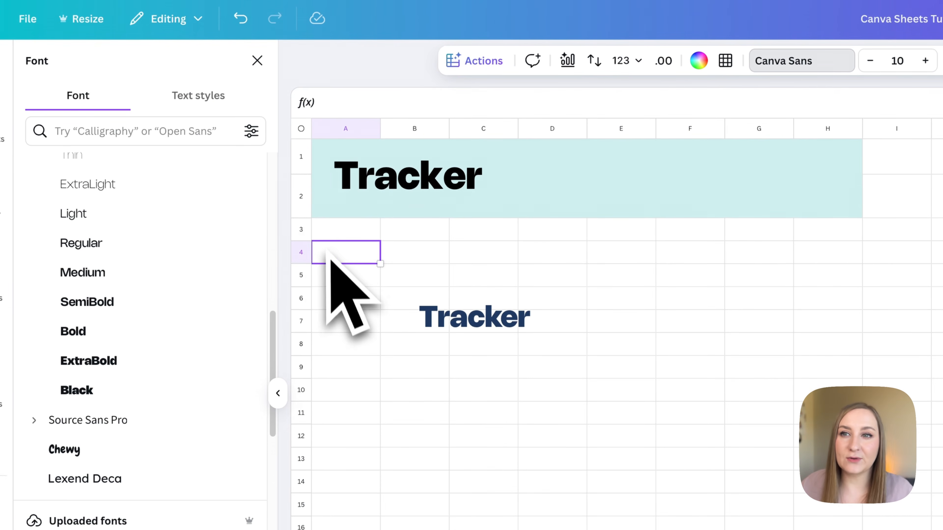
click(362, 101)
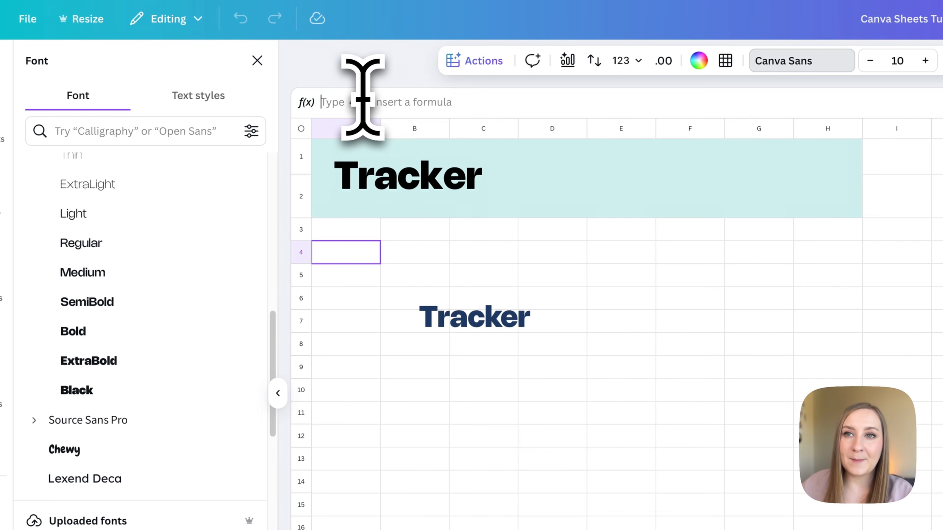
text(=)
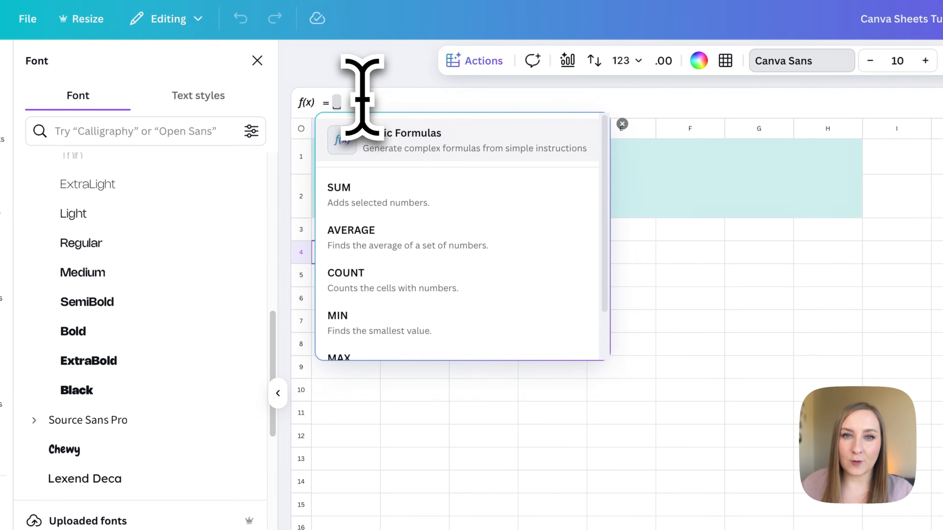
scroll(408, 223, down, 1)
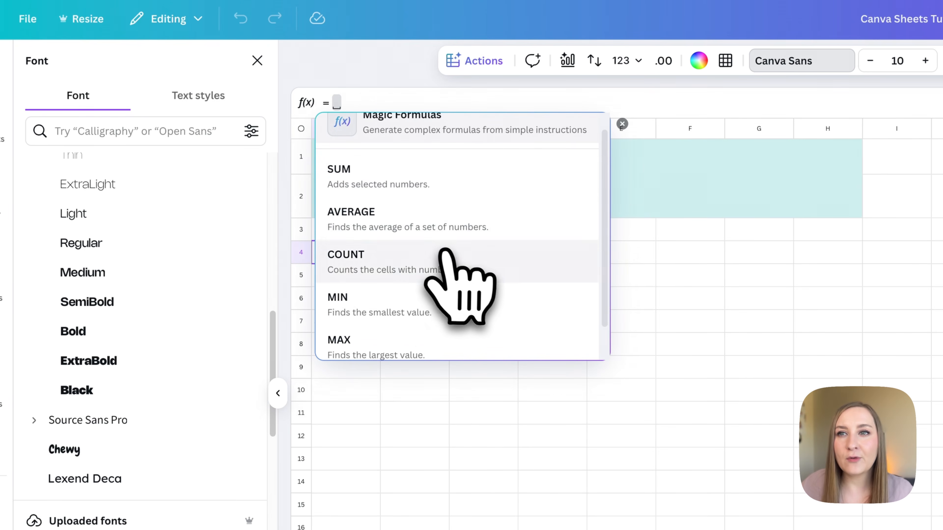
scroll(432, 335, down, 2)
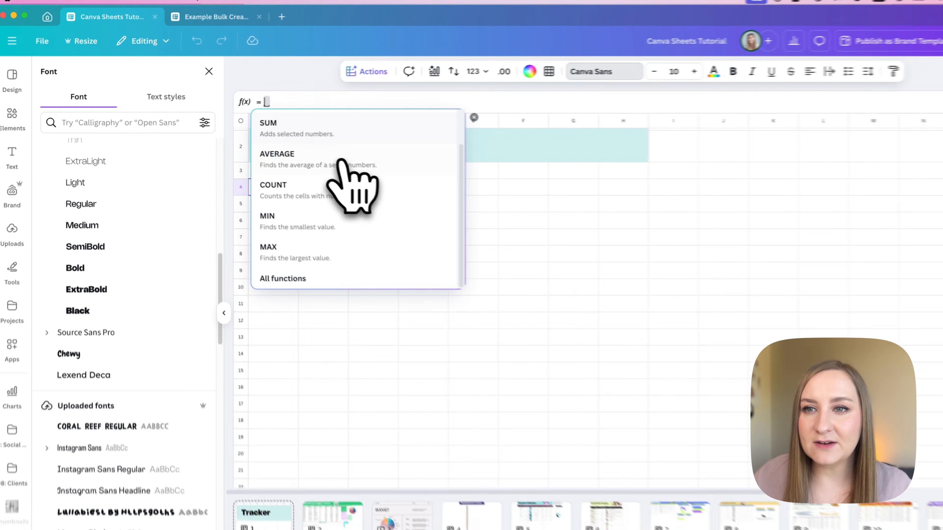
click(323, 279)
scroll(359, 266, down, 3)
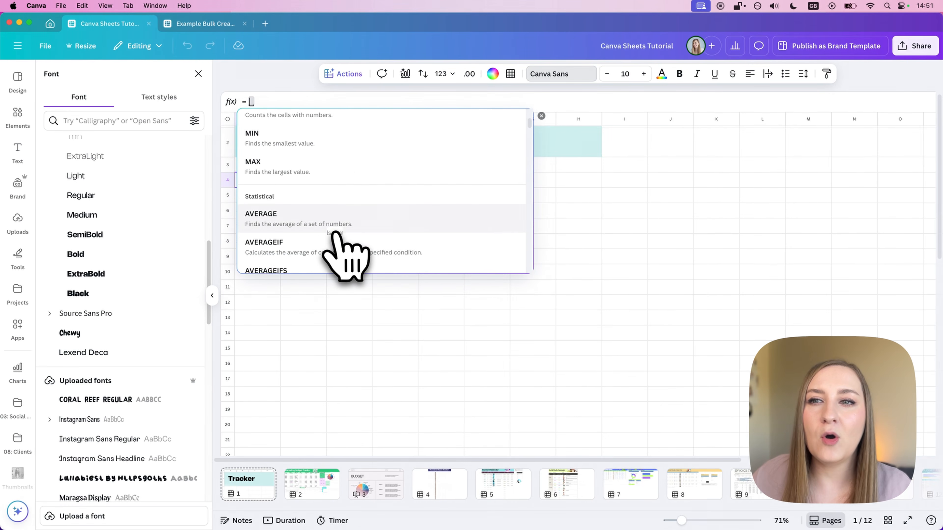
scroll(336, 235, down, 12)
scroll(341, 228, down, 1)
click(542, 117)
scroll(431, 194, up, 1)
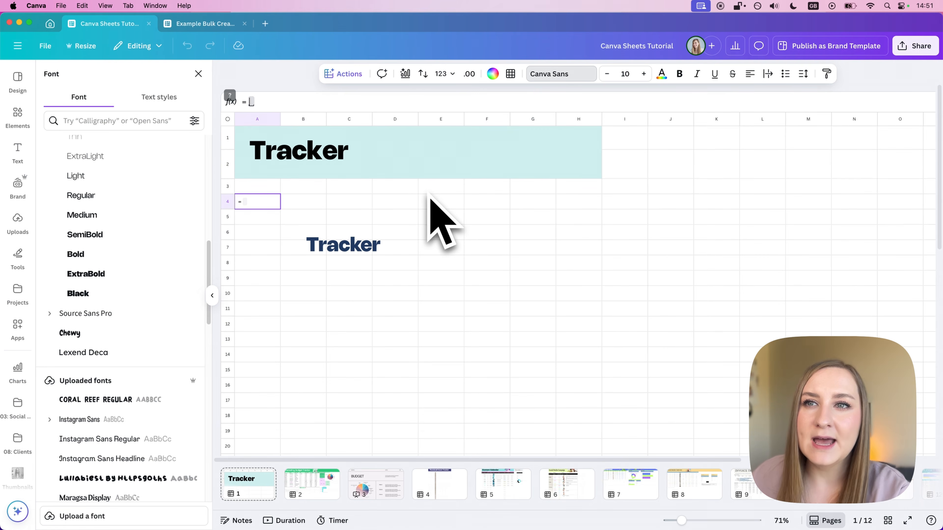
click(294, 175)
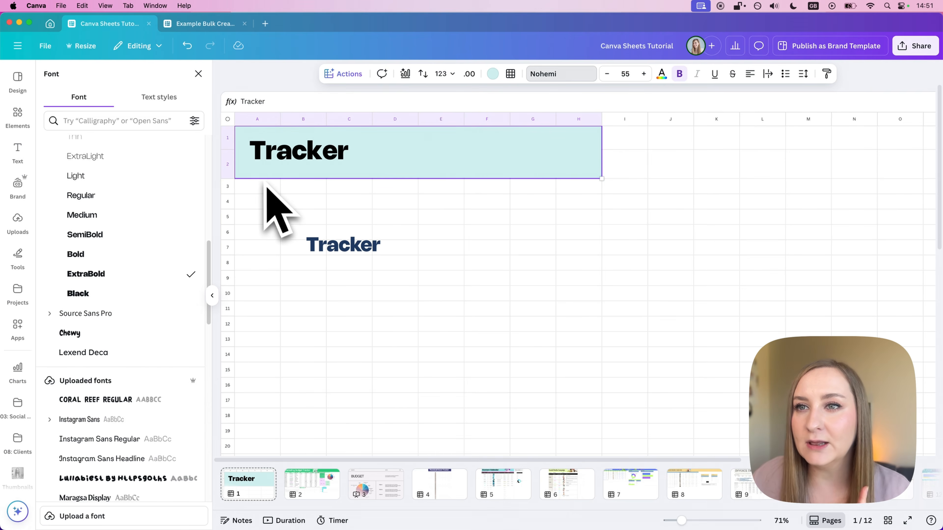
Enter the headings Number, Title and Value in cells A3 to C3, and the numbers 1 and 2 below Number.
click(274, 190)
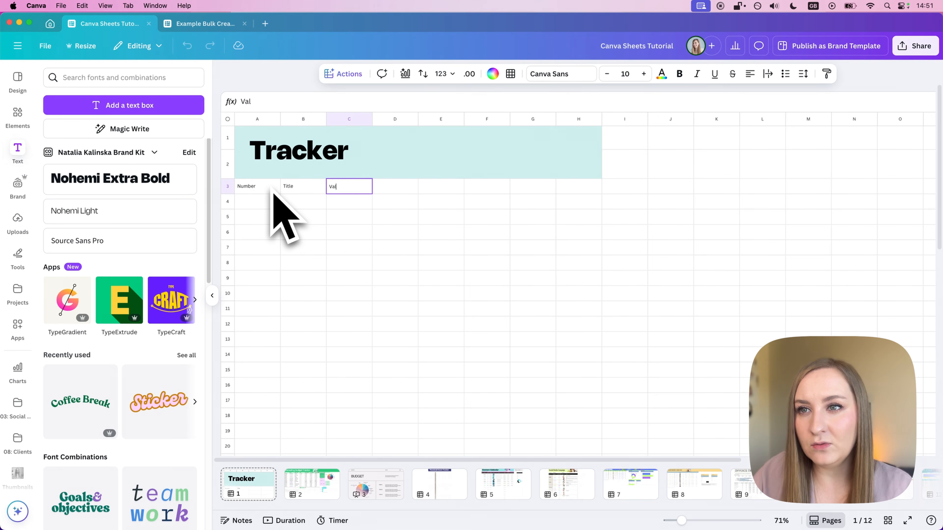
click(259, 219)
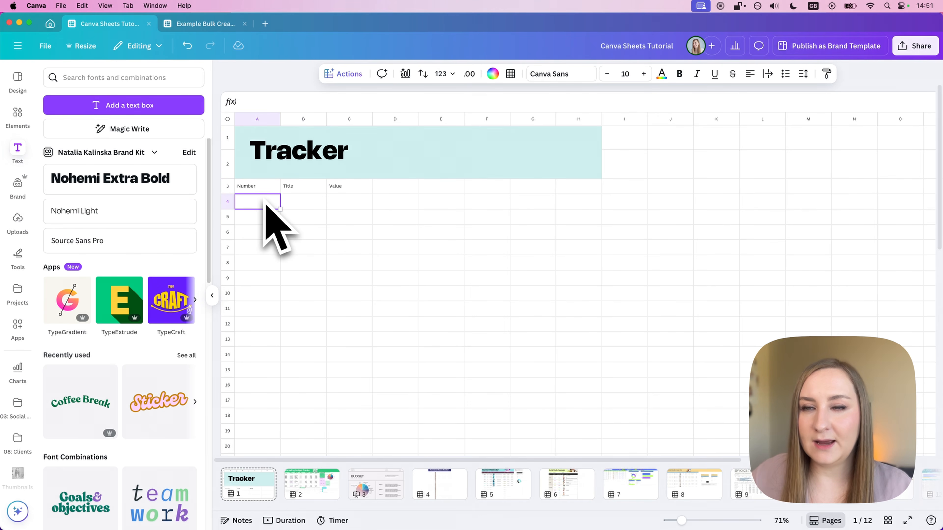
text(1)
key(Return)
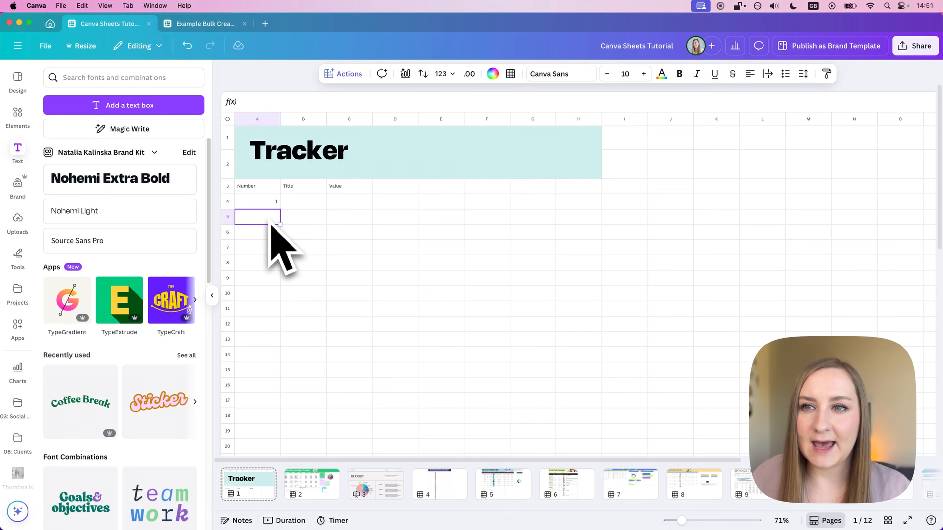
text(2)
key(Return)
Extend the number series from cells A4 and A5 down column A to 12 in row 15.
click(278, 206)
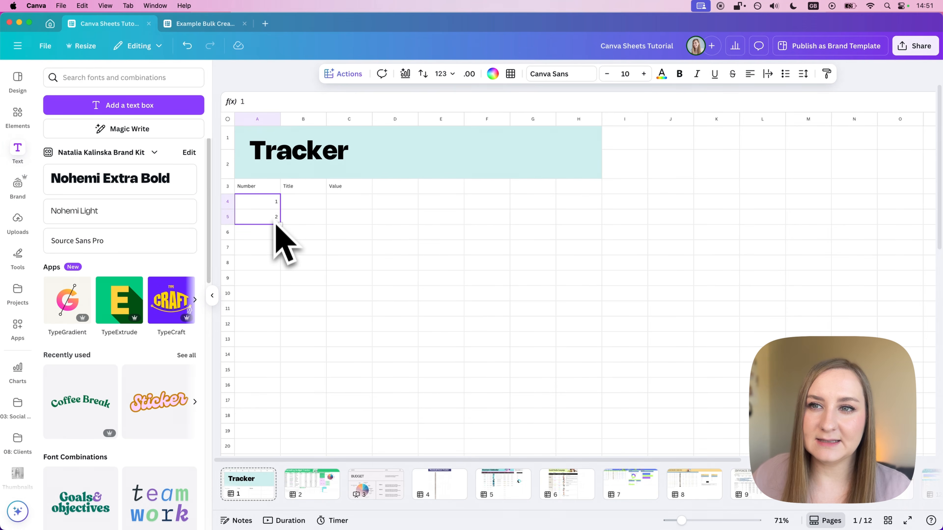
click(300, 216)
mouse_move(271, 200)
mouse_down()
mouse_move(283, 269)
mouse_move(276, 380)
mouse_move(256, 197)
mouse_up()
click(286, 218)
click(343, 370)
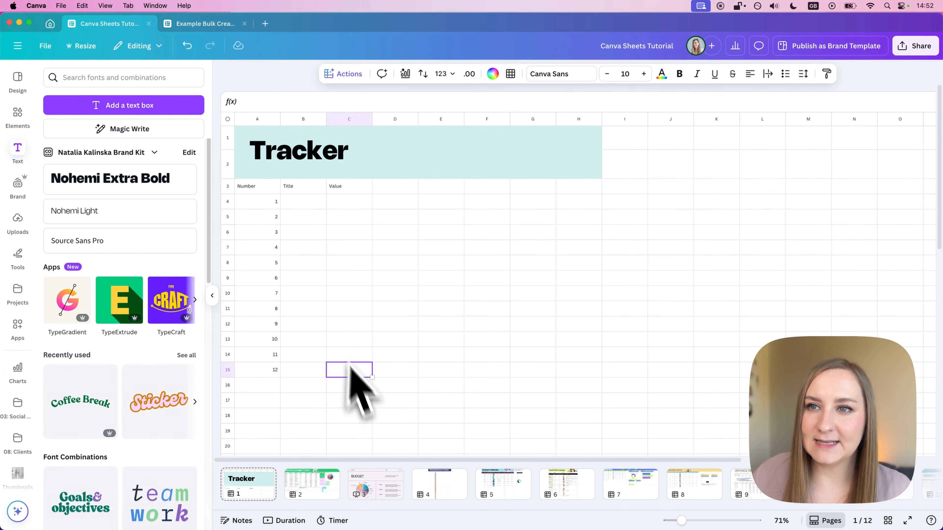
Enter £100 in cell C4 below Value and browse the available currency and date formats without changing the format.
click(306, 202)
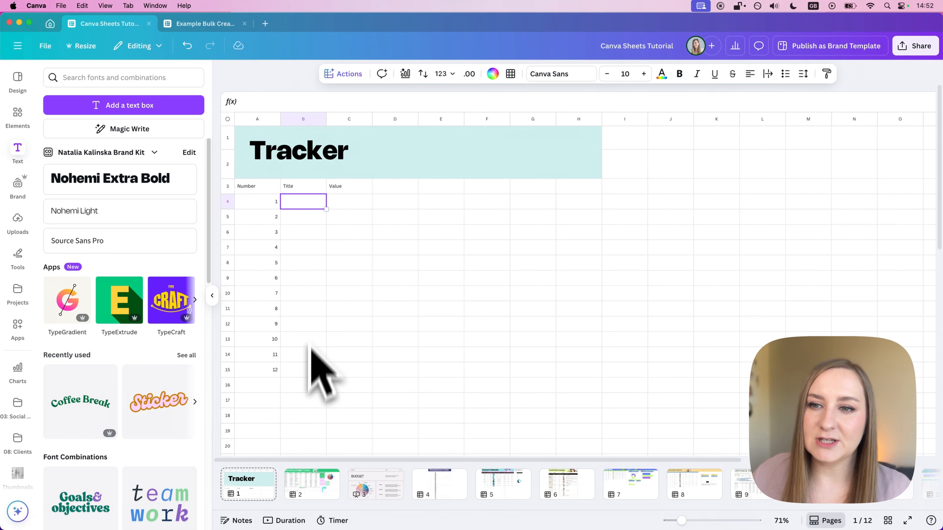
click(345, 205)
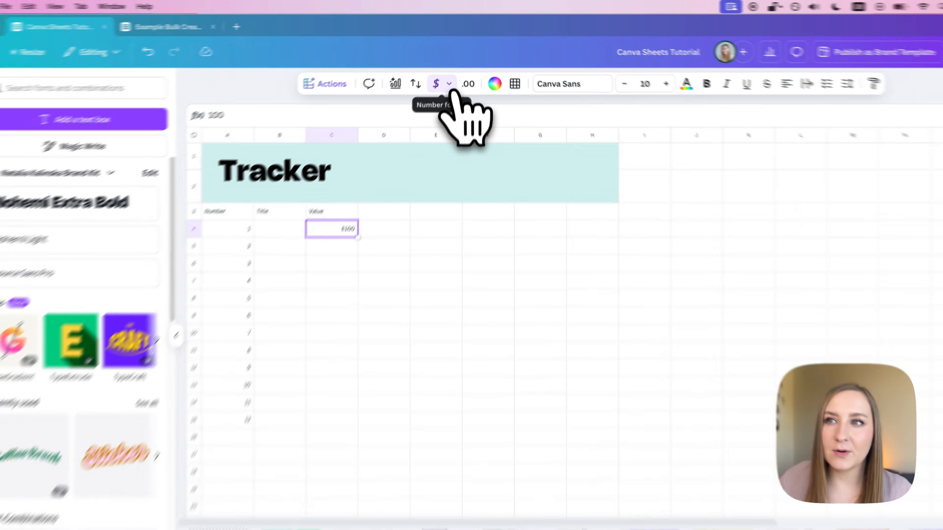
click(453, 75)
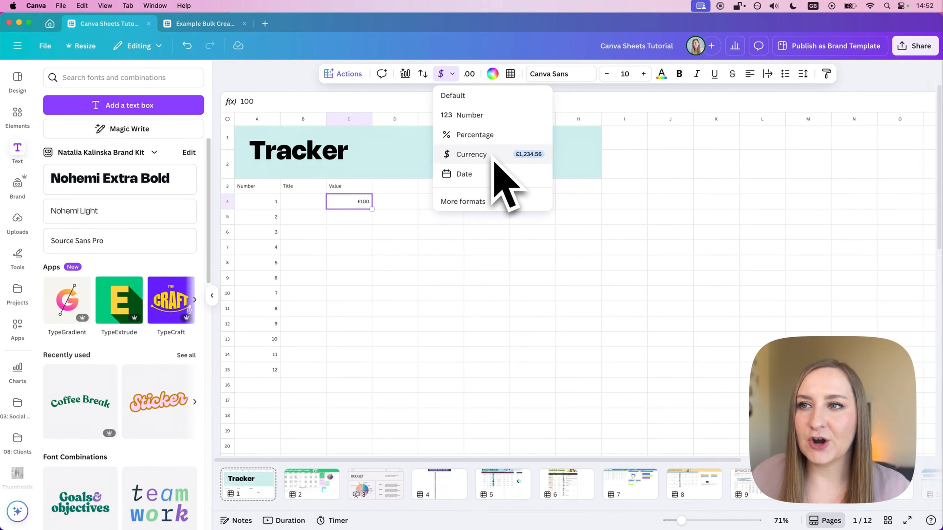
click(509, 202)
scroll(123, 212, down, 2)
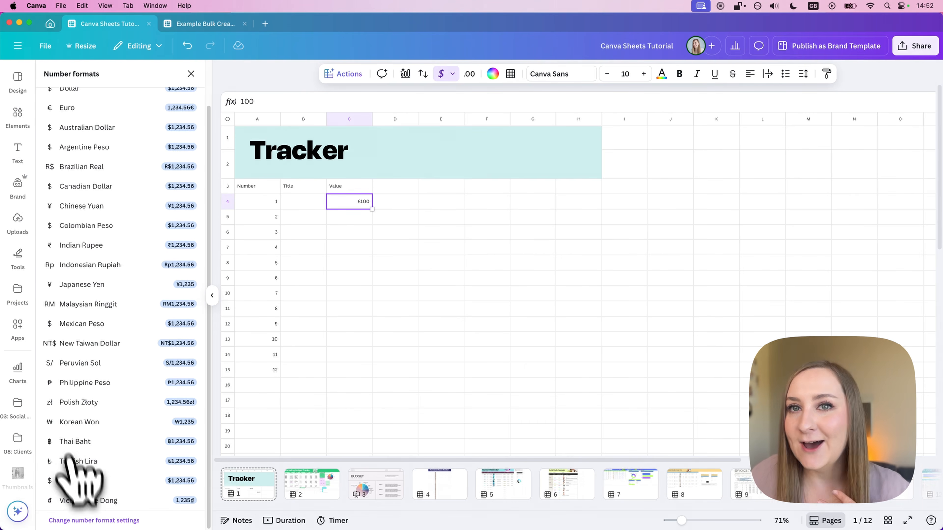
scroll(59, 169, up, 3)
click(166, 98)
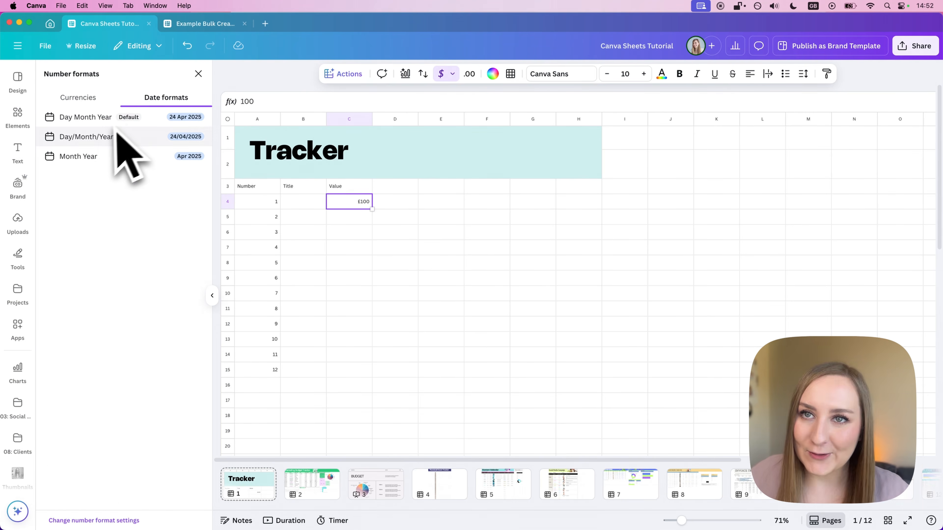
click(198, 73)
Enter "Date" as the heading in cell D3.
click(396, 186)
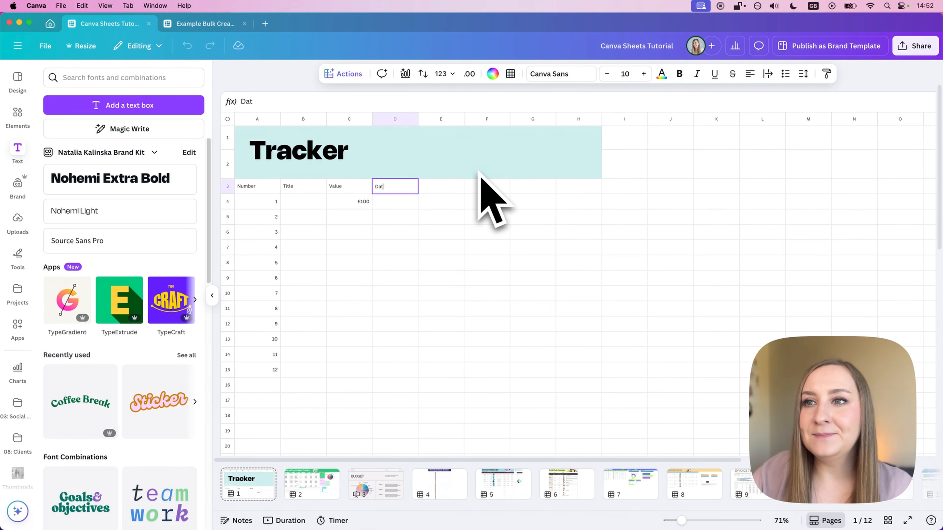
click(415, 206)
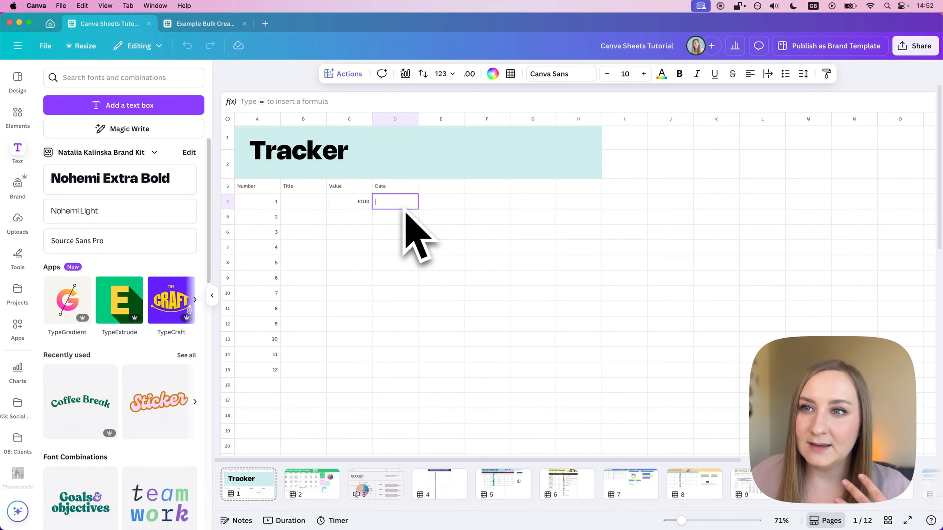
click(424, 185)
Insert a date element in cell D4 and choose 24 April 2025.
click(409, 202)
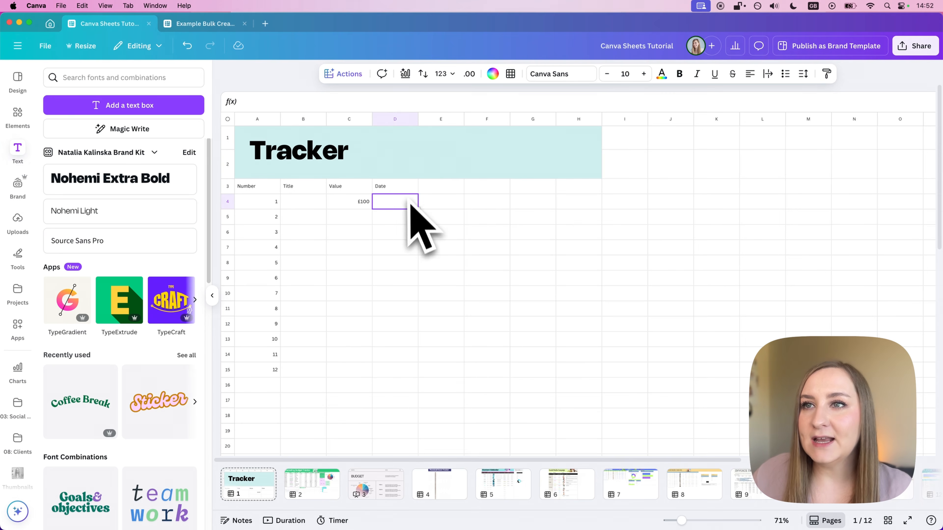
click(351, 76)
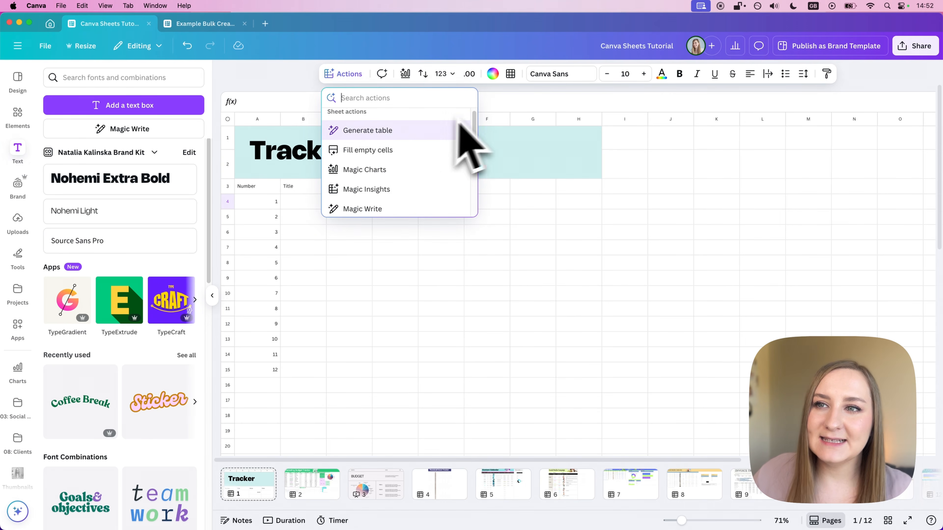
scroll(442, 174, down, 4)
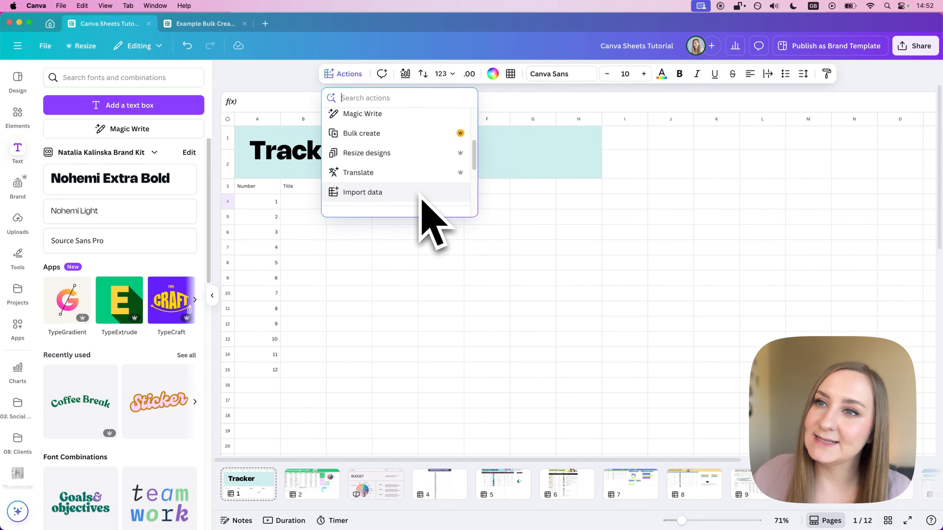
scroll(422, 200, down, 4)
scroll(421, 176, down, 1)
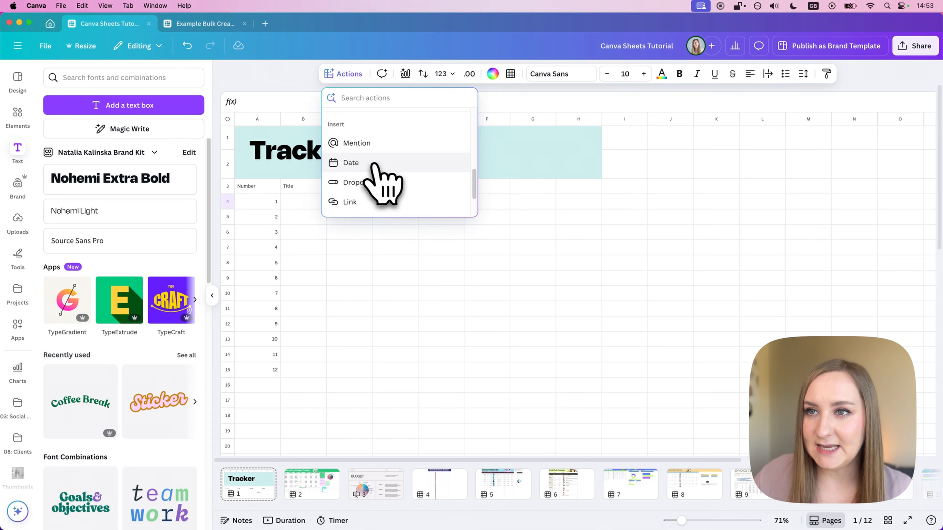
click(383, 166)
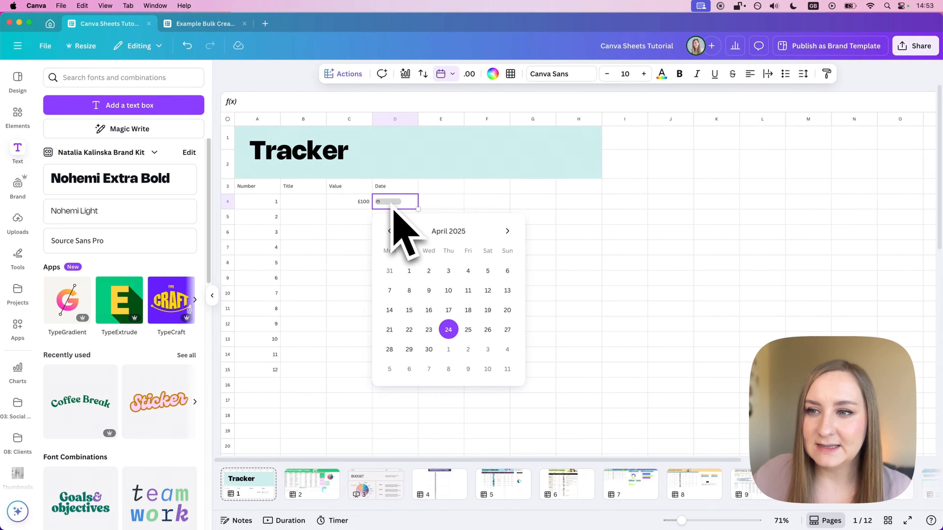
click(449, 330)
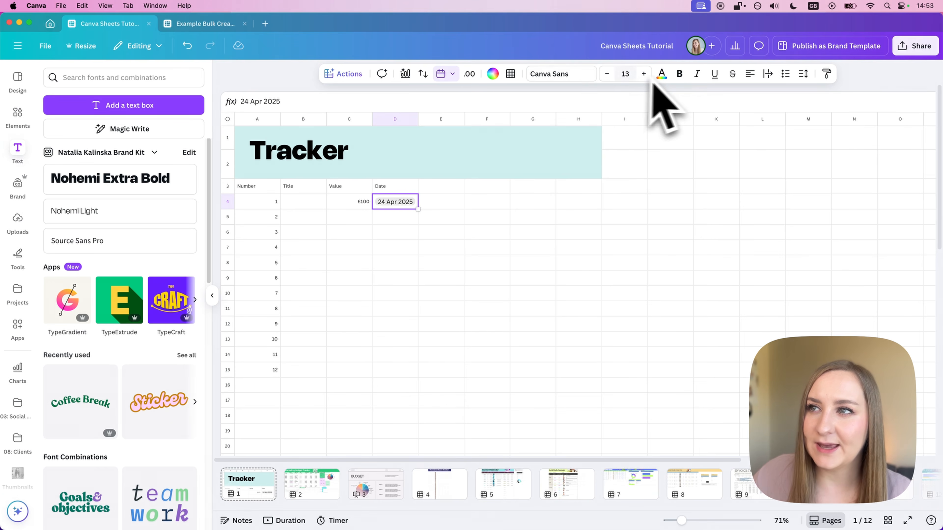
Format the date in cell D4 at font size 13 with bright pink text.
click(662, 74)
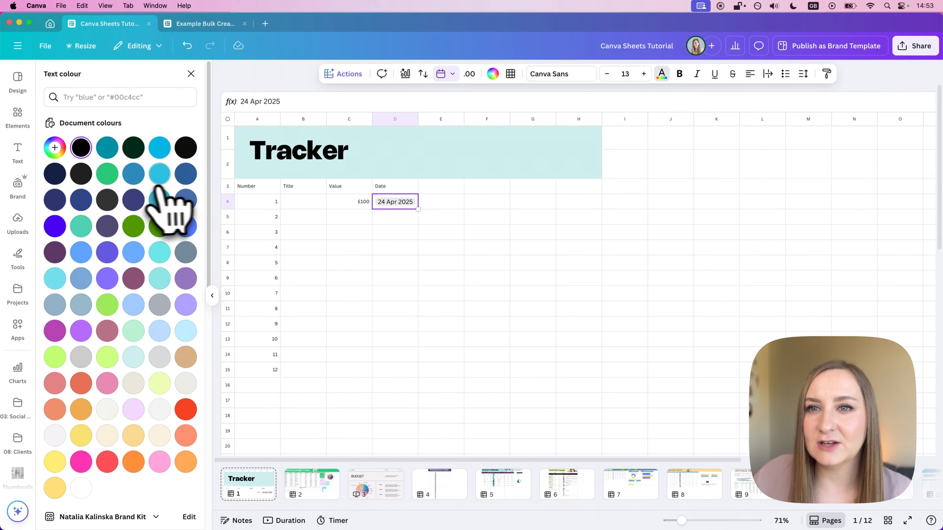
click(185, 201)
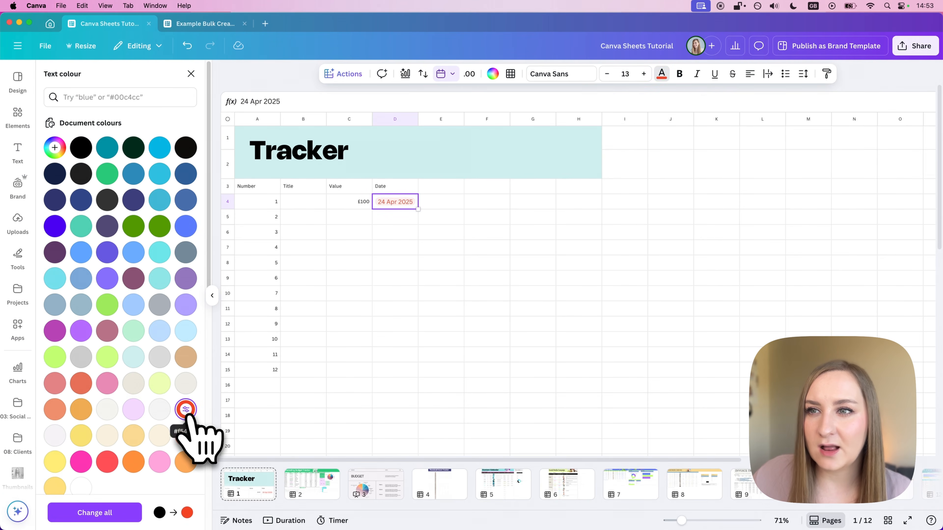
scroll(158, 208, down, 10)
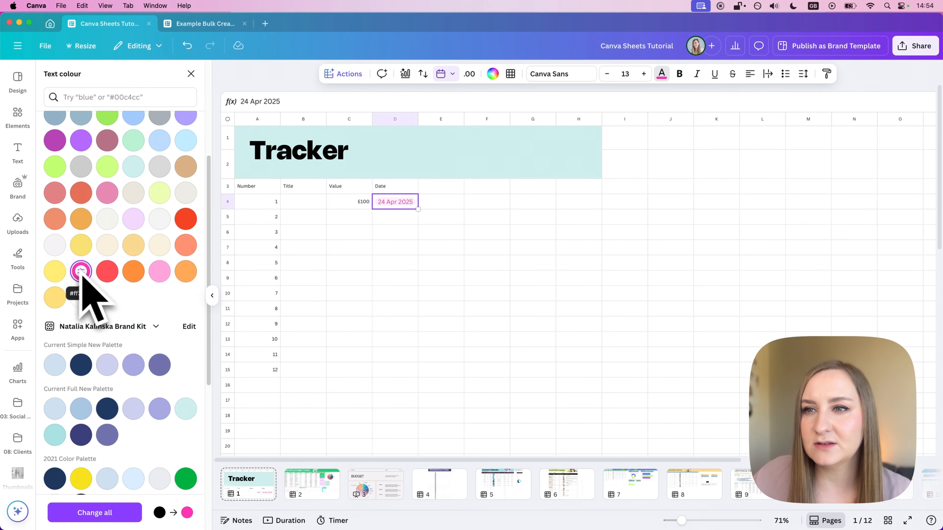
click(528, 217)
Insert a mention of a team member in cell E4 and widen column E to fit the full name.
click(353, 207)
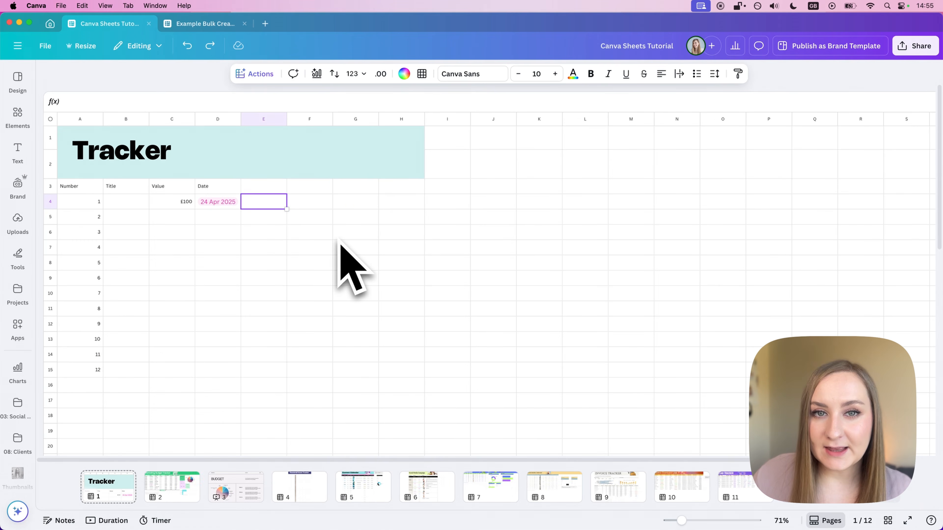
click(259, 74)
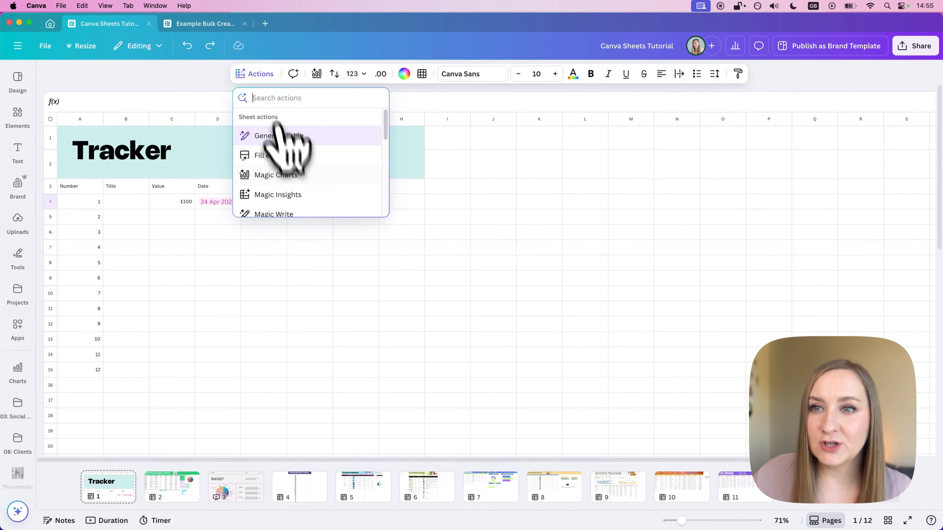
scroll(293, 174, down, 5)
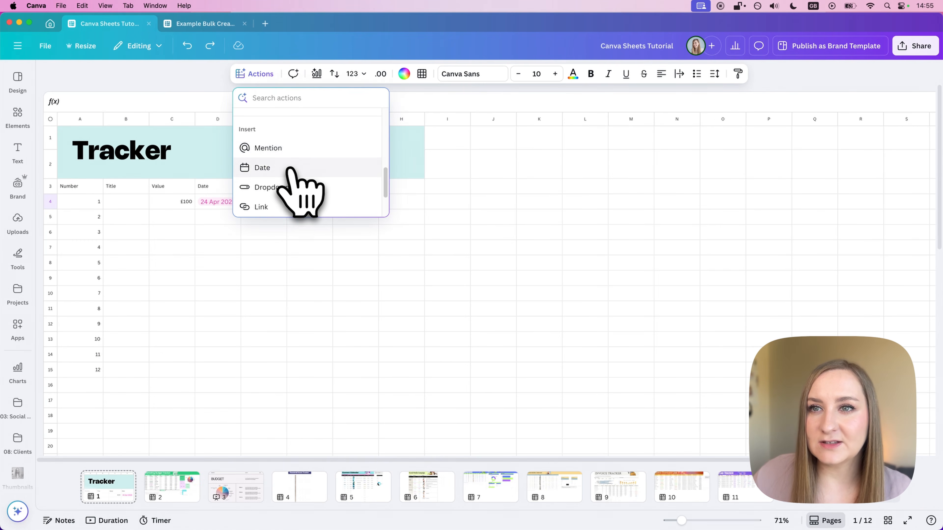
click(288, 152)
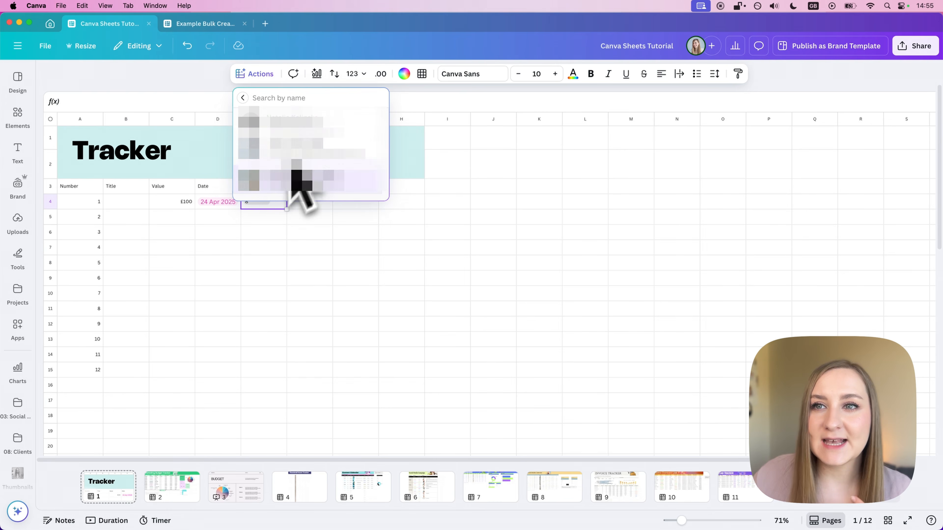
click(334, 188)
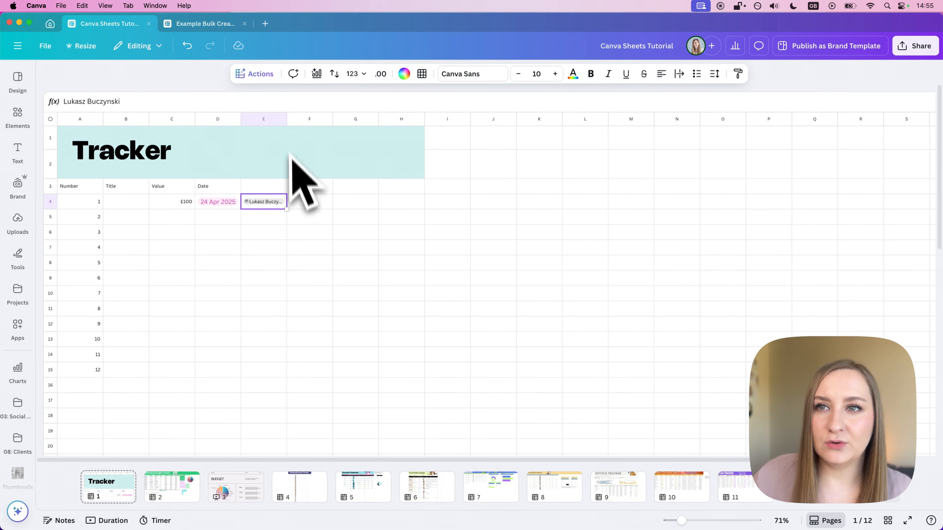
mouse_move(285, 125)
mouse_down()
mouse_move(313, 127)
mouse_move(297, 126)
mouse_up()
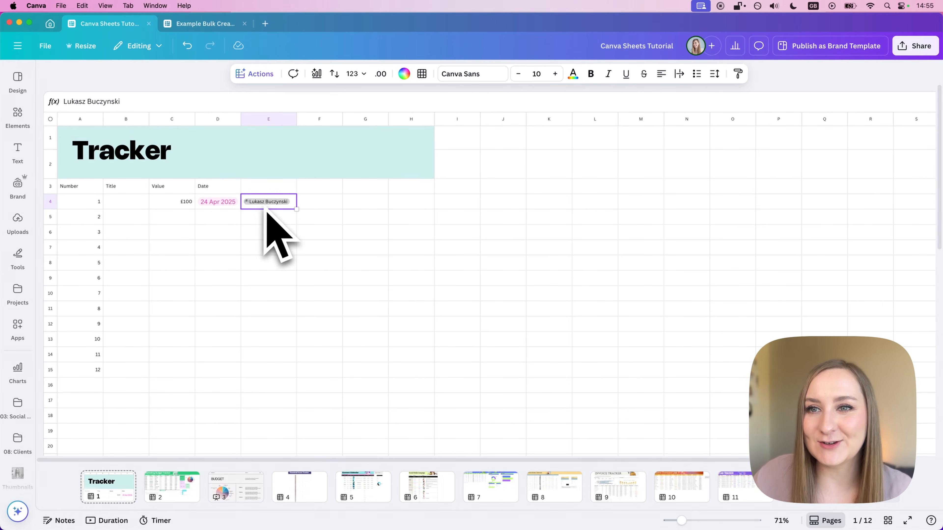
Enter "Person" as the heading in cell E3 above the mention.
click(274, 189)
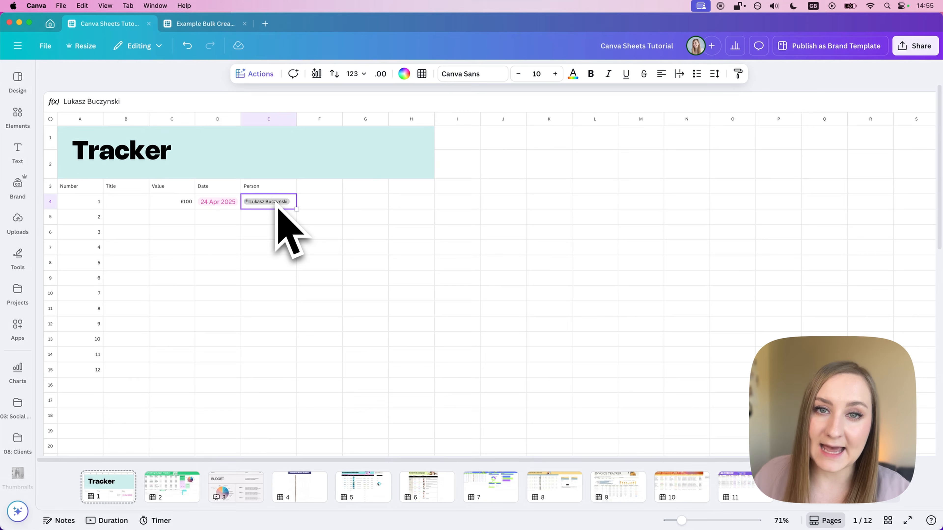
click(275, 202)
click(400, 206)
Insert a mention of a second team member in cell E5.
click(268, 216)
click(305, 174)
click(282, 220)
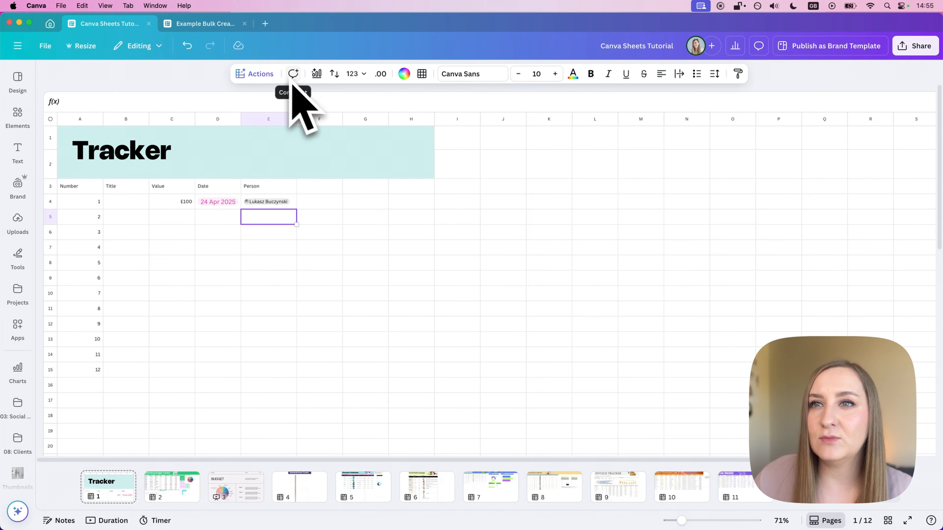
click(259, 73)
scroll(311, 197, down, 5)
scroll(316, 187, up, 2)
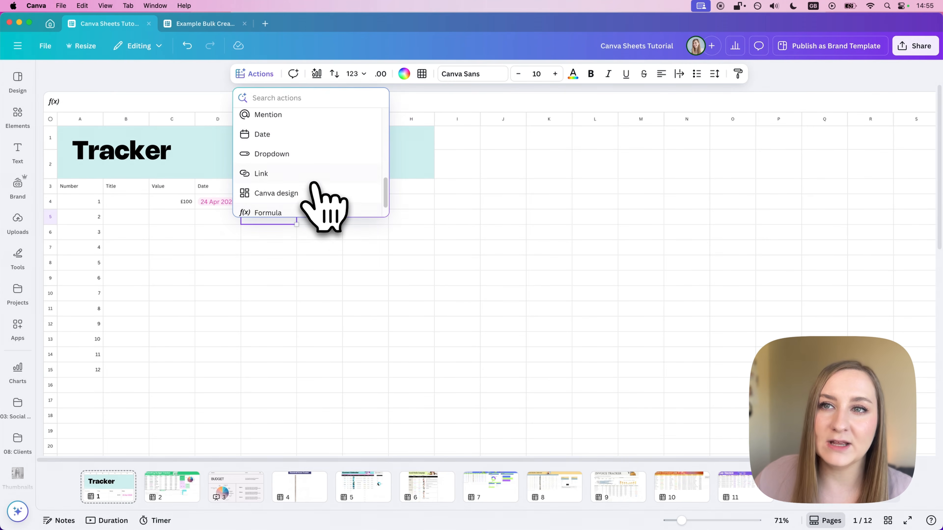
click(311, 135)
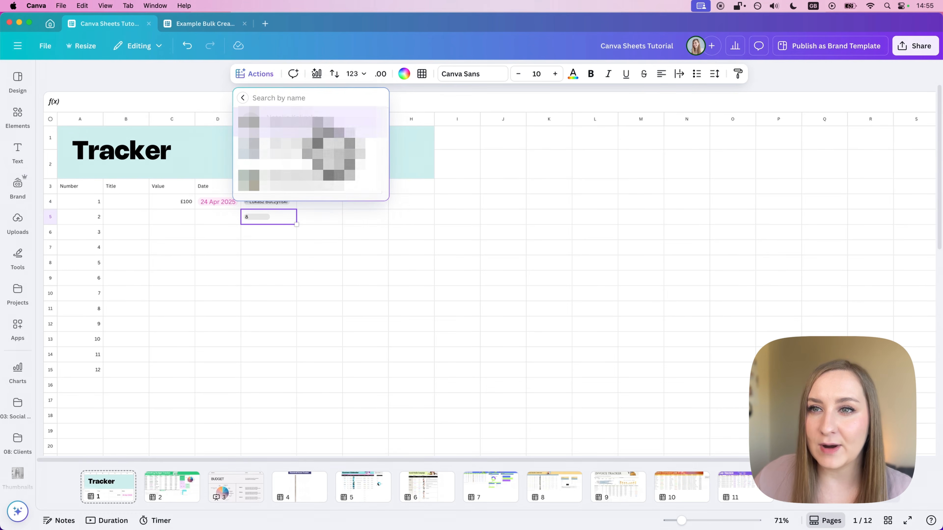
click(320, 182)
click(409, 217)
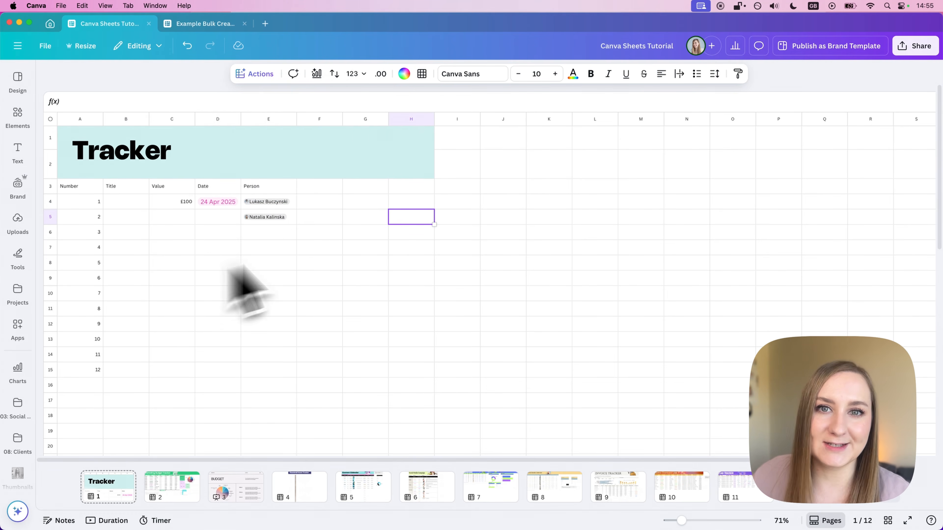
Enter "Type" as the heading in cell F3 and insert a new custom dropdown in cell F4.
click(326, 189)
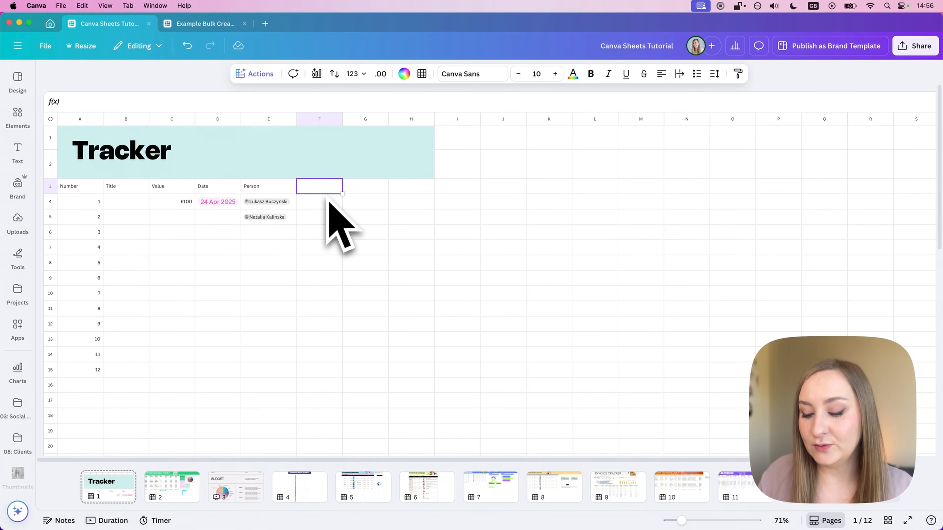
click(367, 249)
click(316, 202)
click(257, 73)
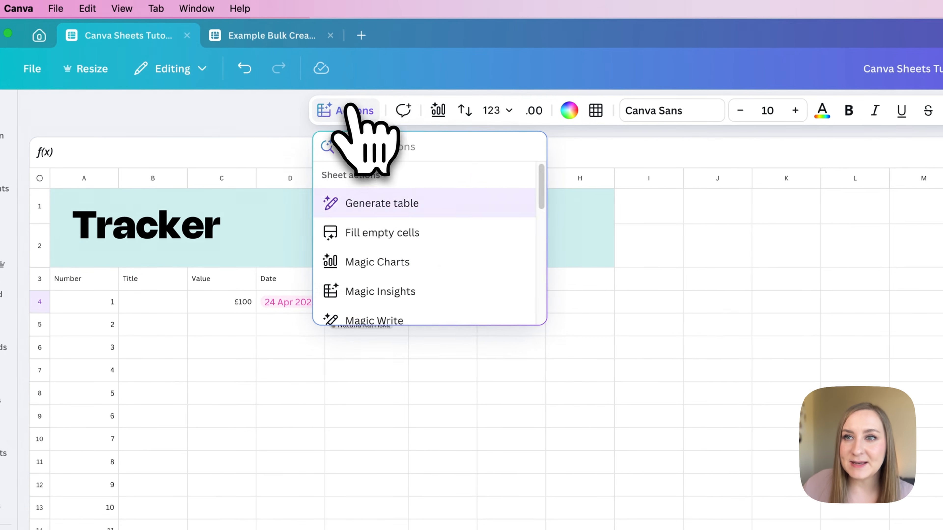
scroll(427, 267, down, 10)
scroll(438, 256, up, 2)
click(423, 221)
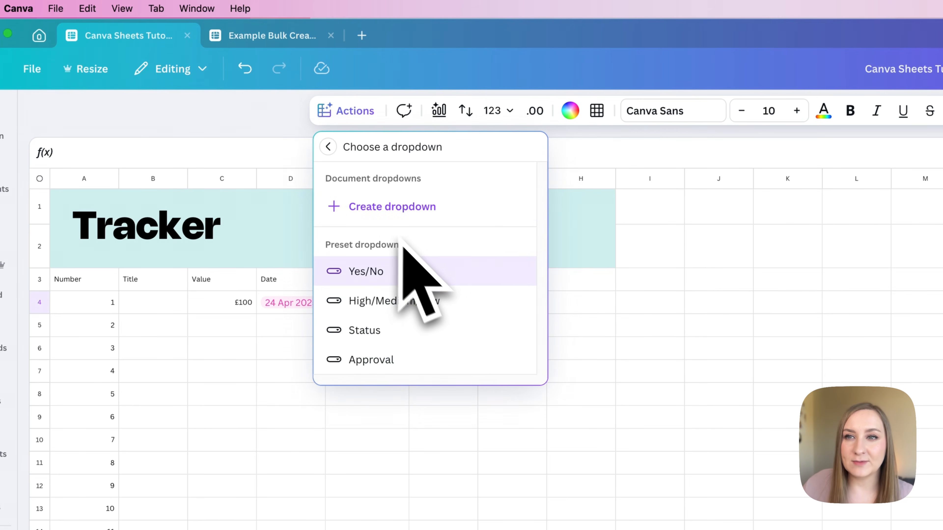
mouse_move(383, 303)
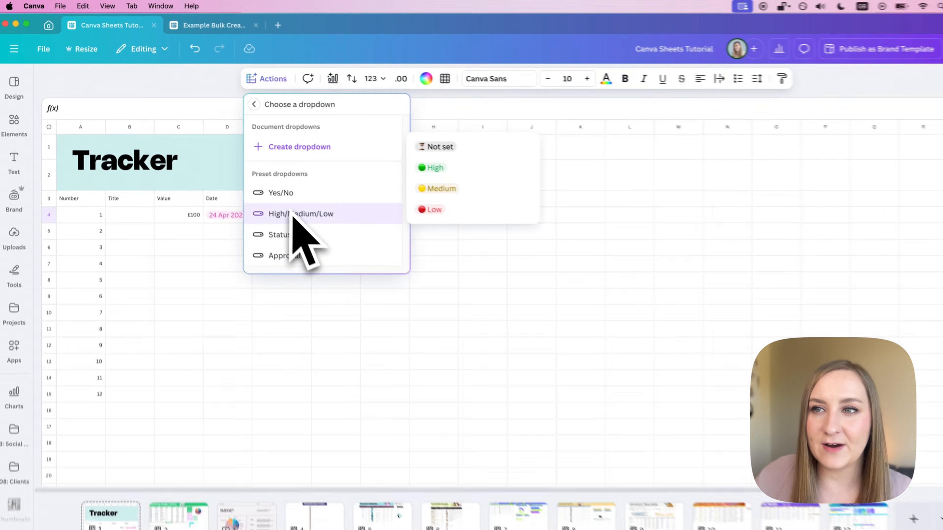
mouse_move(304, 234)
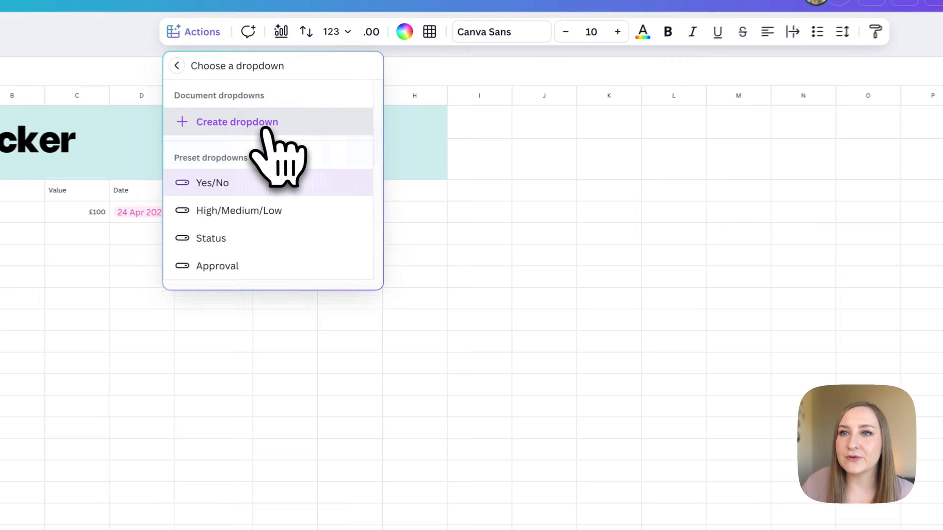
click(308, 143)
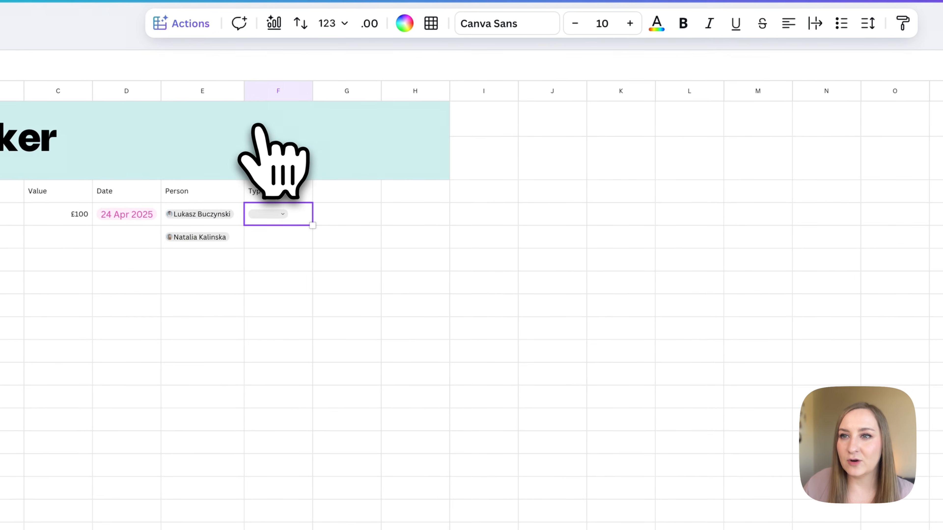
Select Option 1 in the F4 dropdown and rename that option "Office Supplies".
click(281, 215)
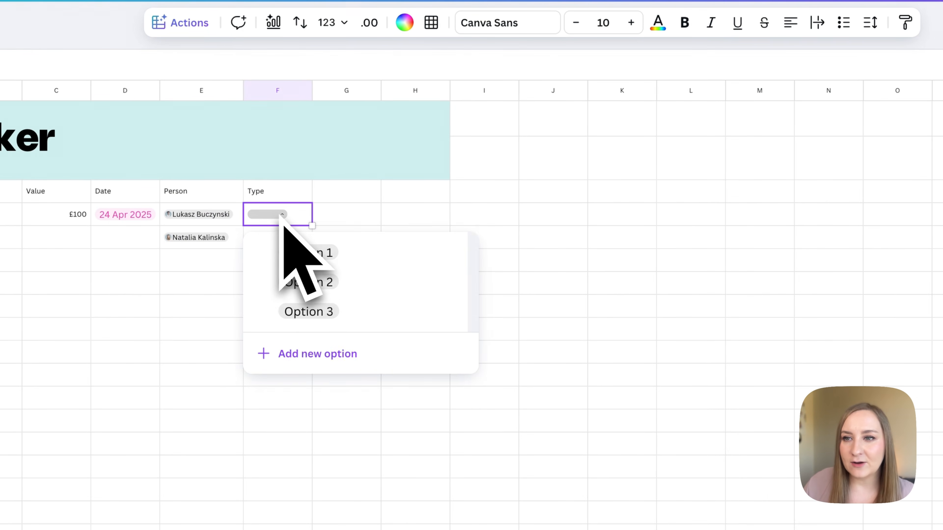
click(310, 254)
click(281, 221)
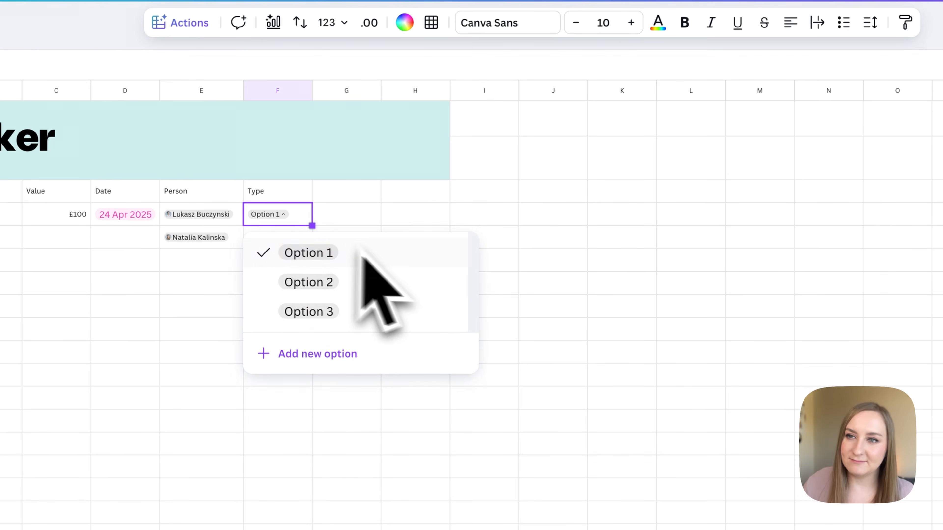
click(427, 253)
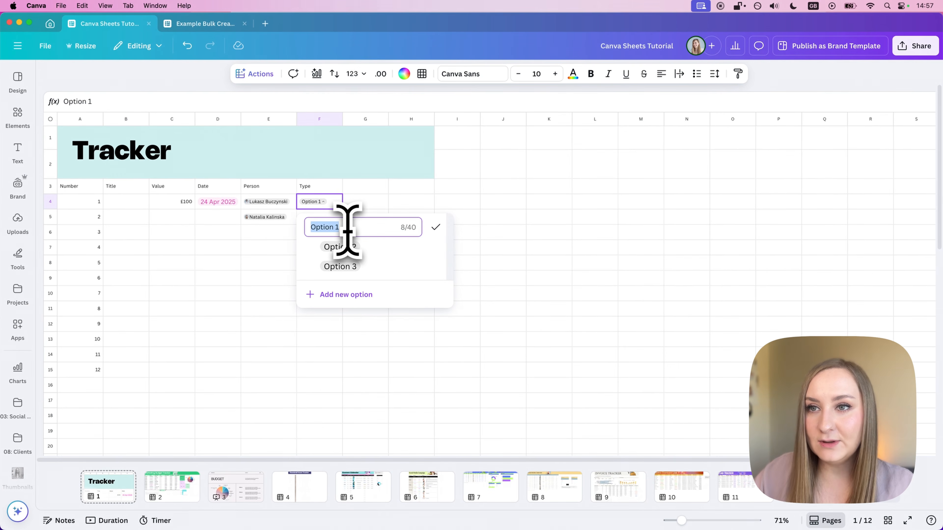
text(Offci)
key(BackSpace)
key(BackSpace)
text(ice Supplies)
key(Return)
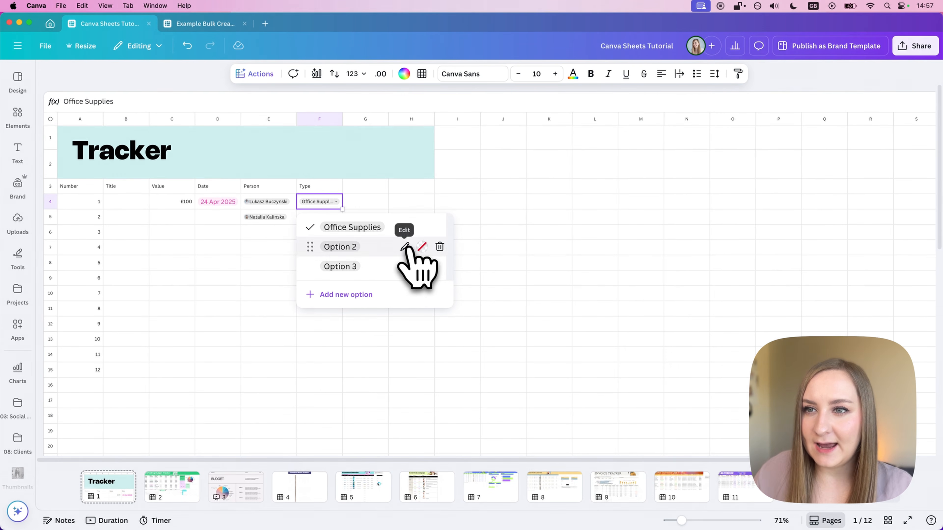
Rename the dropdown's Option 2 to "Travel Expenses" and Option 3 to "Education".
click(405, 247)
text(Travel Expenses)
key(Return)
click(403, 268)
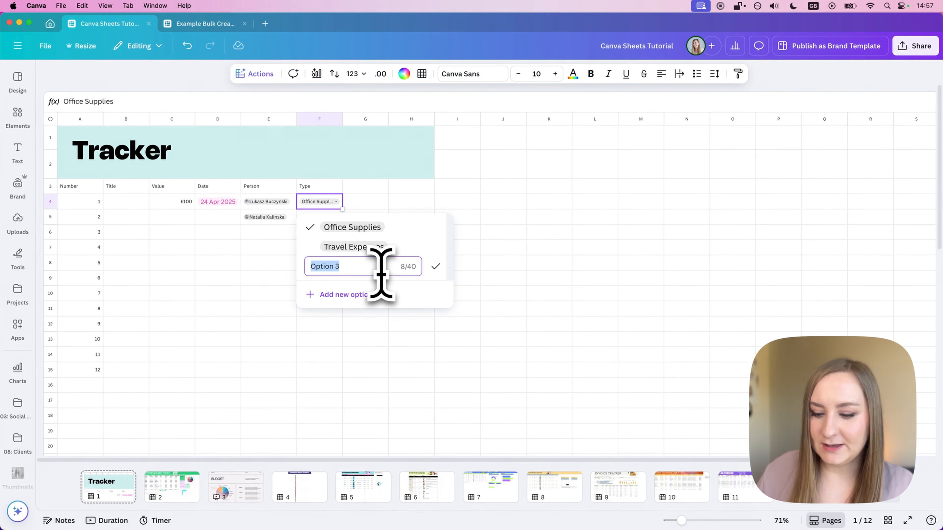
key(Return)
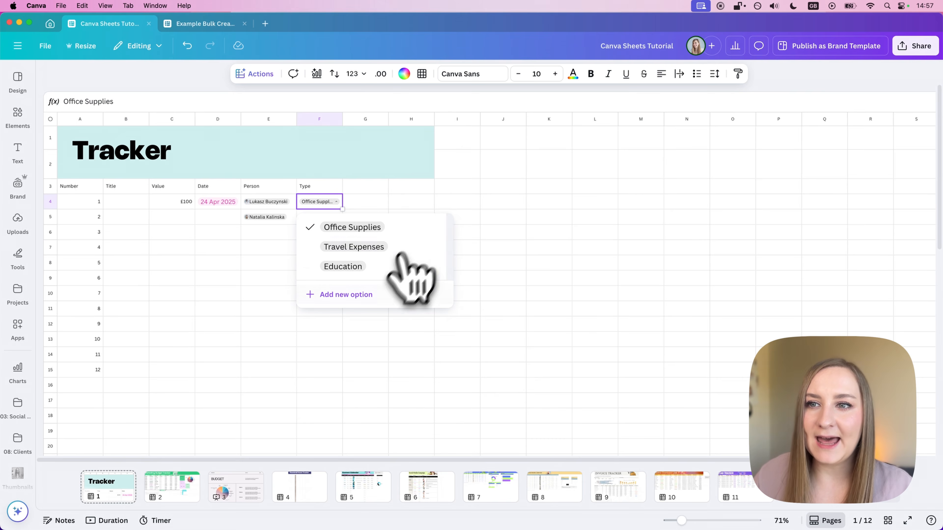
scroll(372, 290, down, 2)
scroll(350, 246, up, 2)
Colour the Office Supplies option violet and fill the F4 dropdown down column F to row 19.
mouse_move(408, 232)
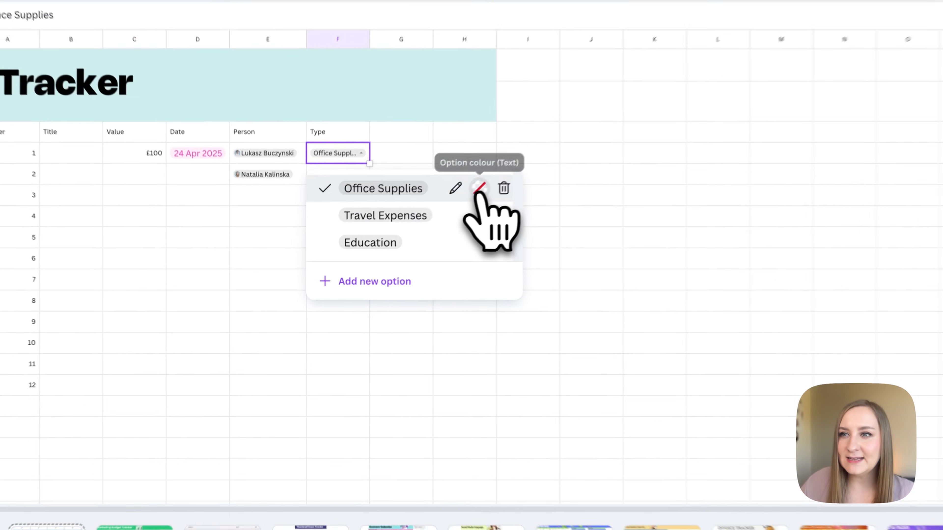
click(422, 227)
scroll(464, 315, down, 1)
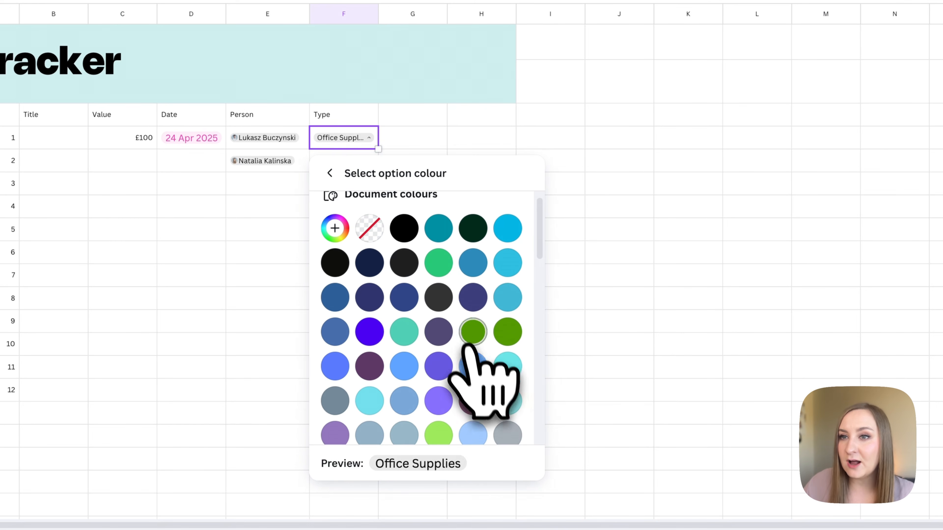
click(473, 365)
click(369, 330)
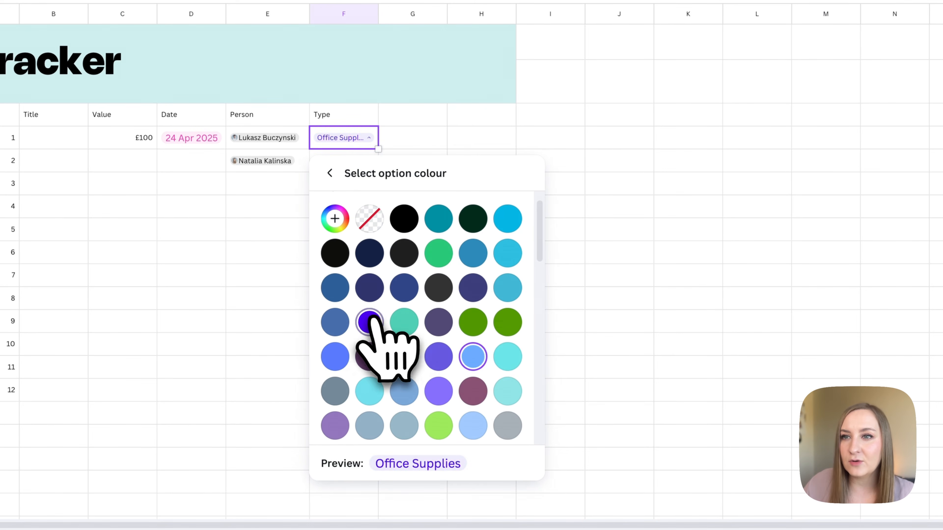
click(357, 162)
click(373, 140)
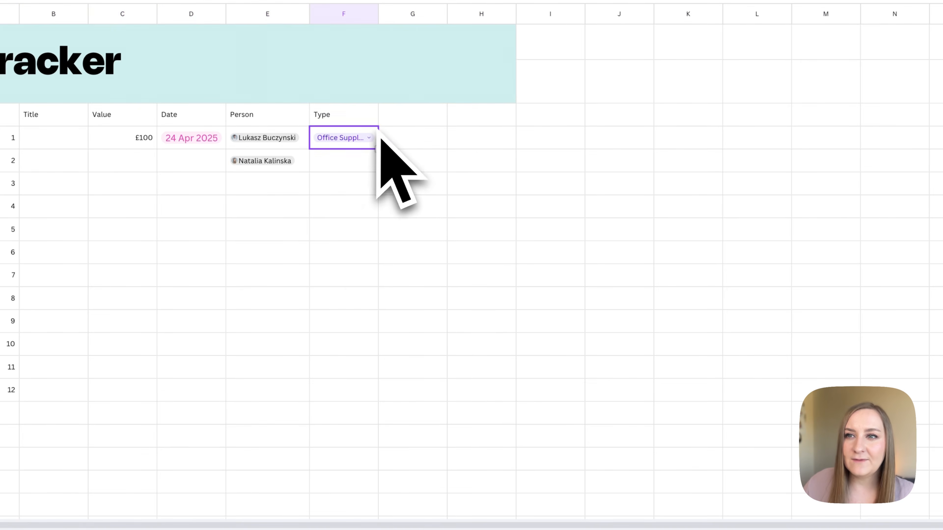
drag(376, 149, 368, 491)
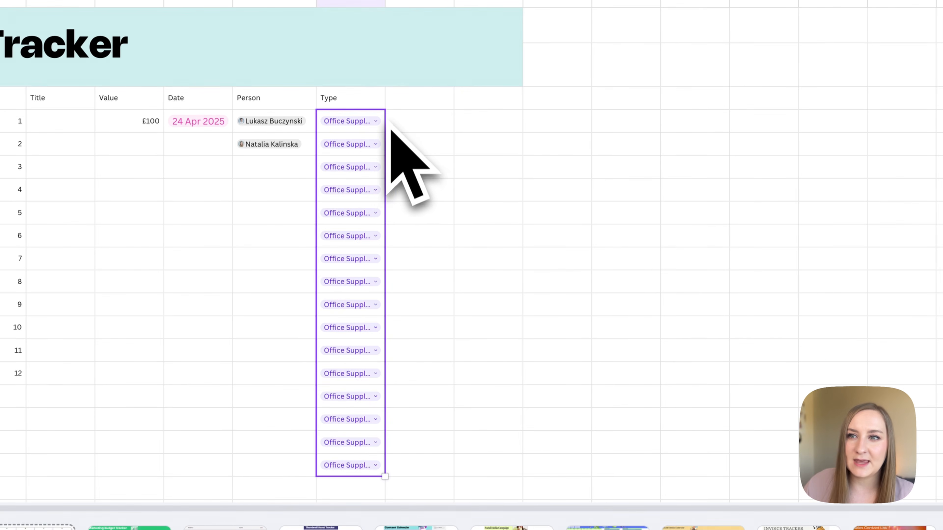
In the F5 dropdown, colour the Travel Expenses option green.
click(374, 146)
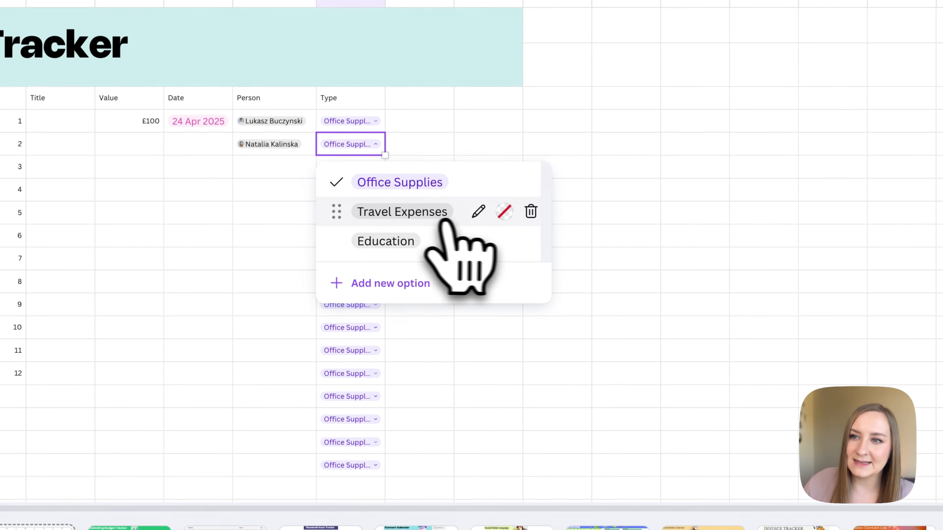
click(478, 212)
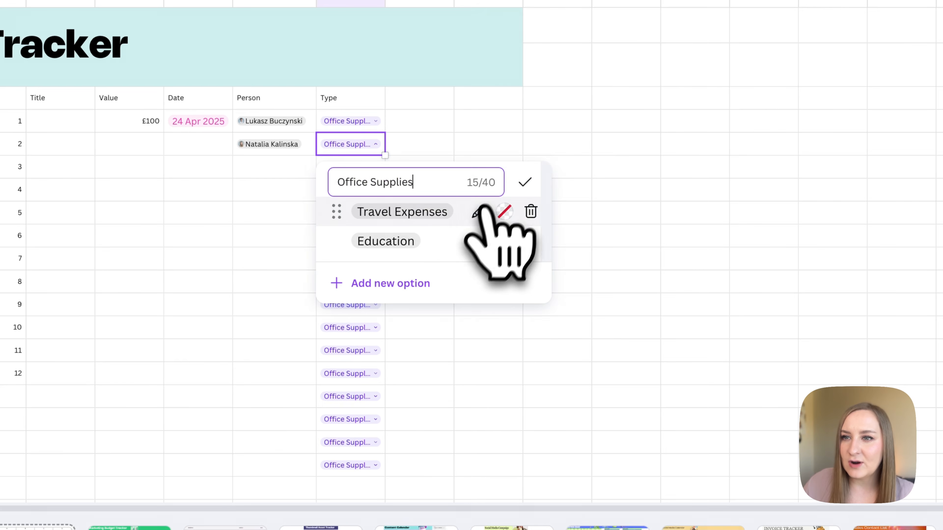
click(505, 212)
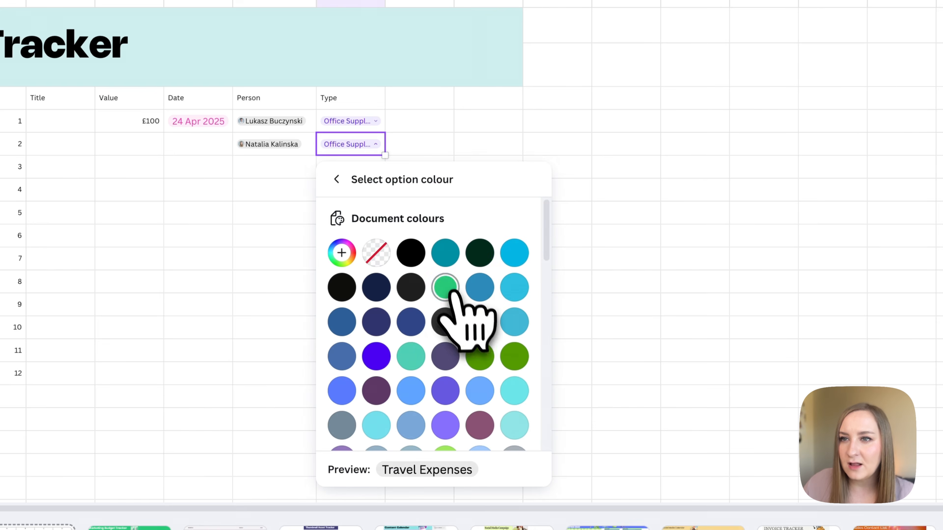
click(445, 287)
click(337, 180)
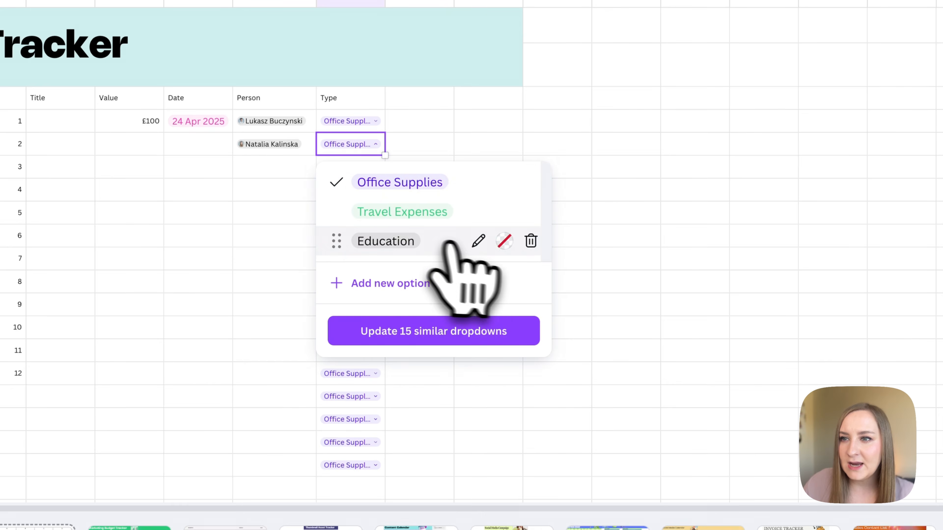
Colour the Education option of the F5 dropdown bright pink.
click(505, 239)
scroll(482, 342, down, 5)
scroll(464, 353, down, 2)
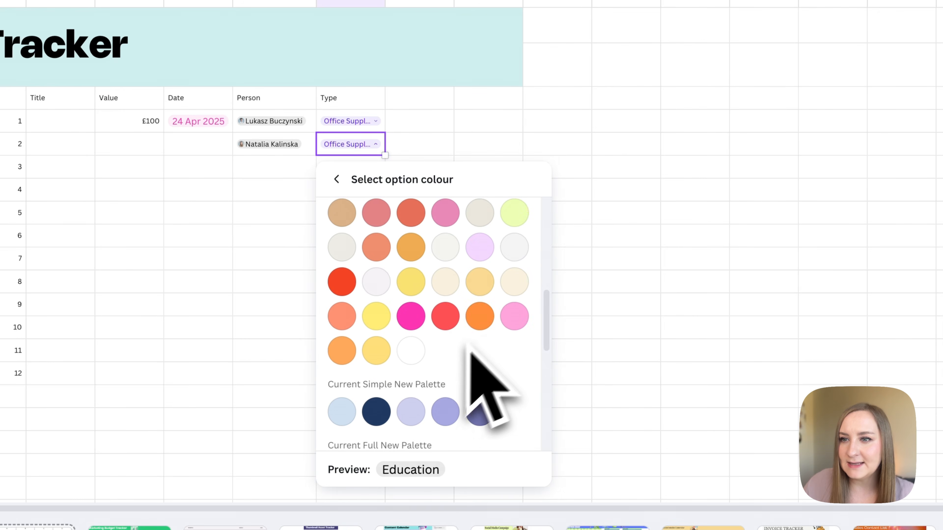
click(410, 316)
scroll(457, 271, up, 10)
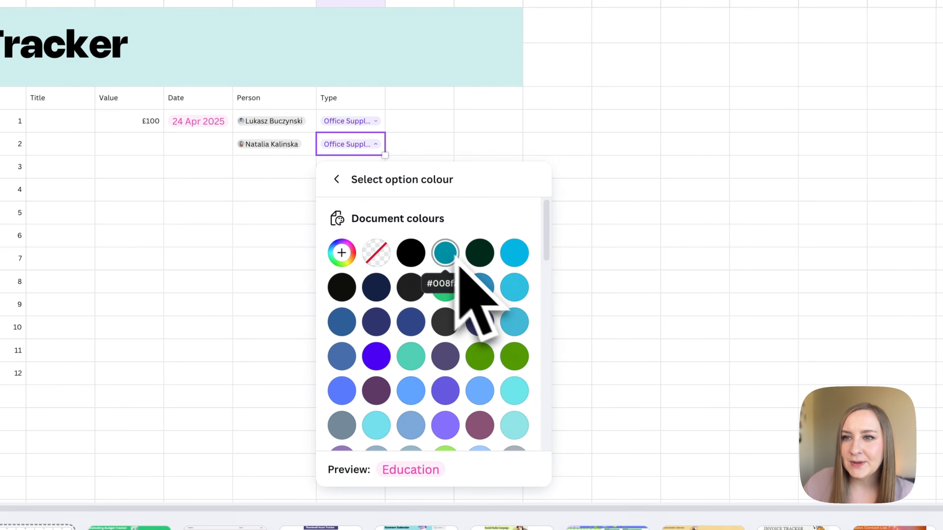
click(336, 180)
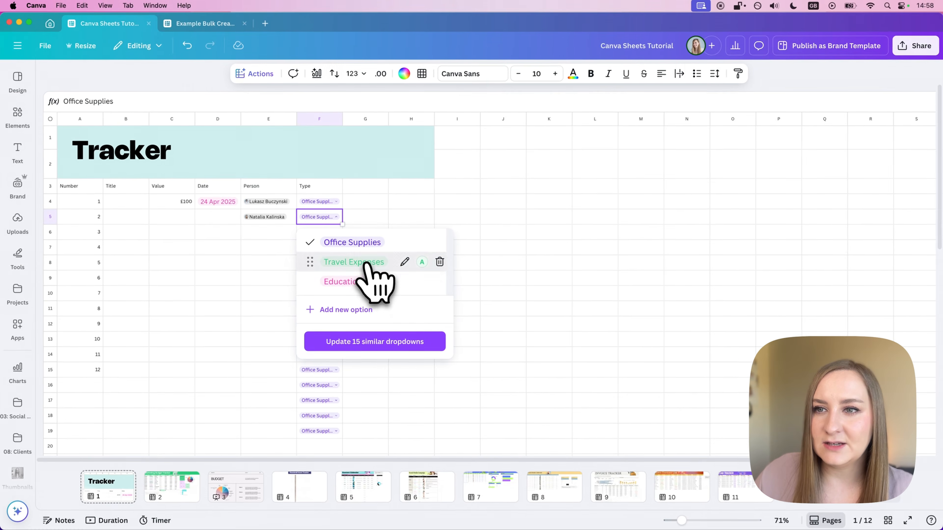
Choose Travel Expenses in cell F5 and apply the latest option changes to all similar dropdowns.
click(366, 264)
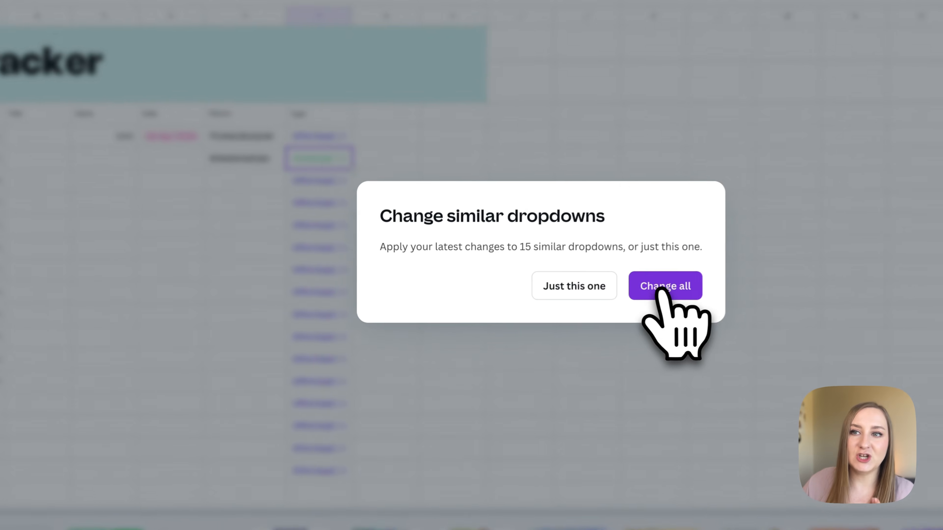
click(556, 306)
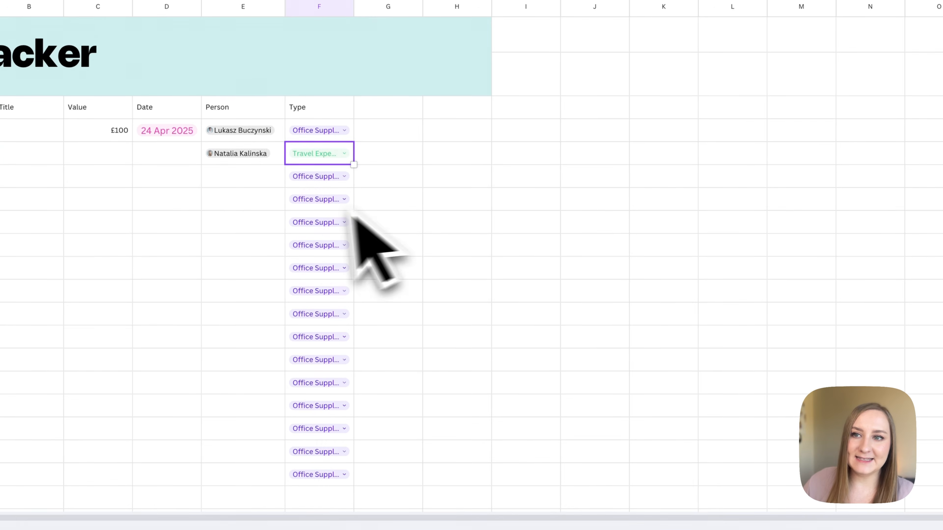
Set the dropdowns in cells F7 and F10 to Education and the one in F15 to Travel Expenses.
click(312, 203)
click(312, 202)
click(336, 294)
click(332, 269)
click(356, 365)
click(375, 154)
click(324, 388)
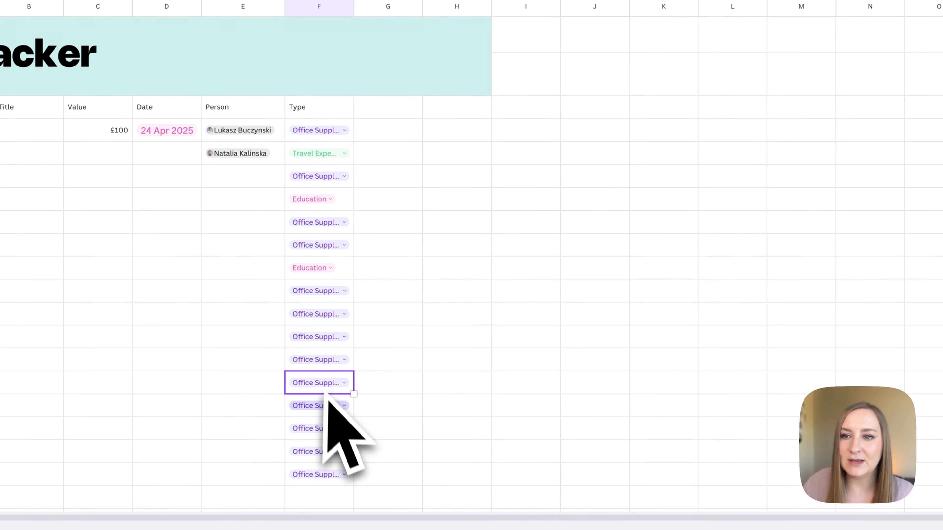
click(326, 388)
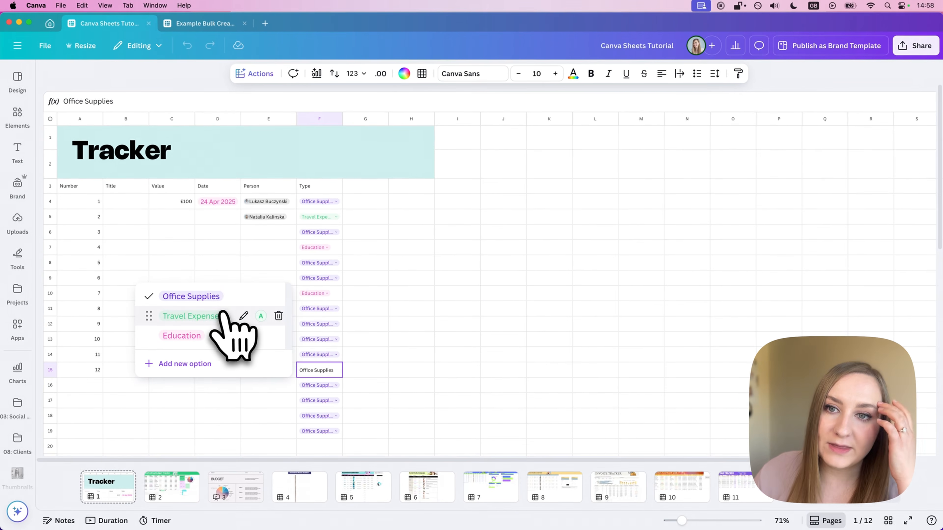
click(223, 316)
click(411, 263)
Clear the chosen options from the dropdowns in cells F8 to F19.
drag(319, 416, 345, 427)
click(341, 433)
drag(80, 263, 399, 452)
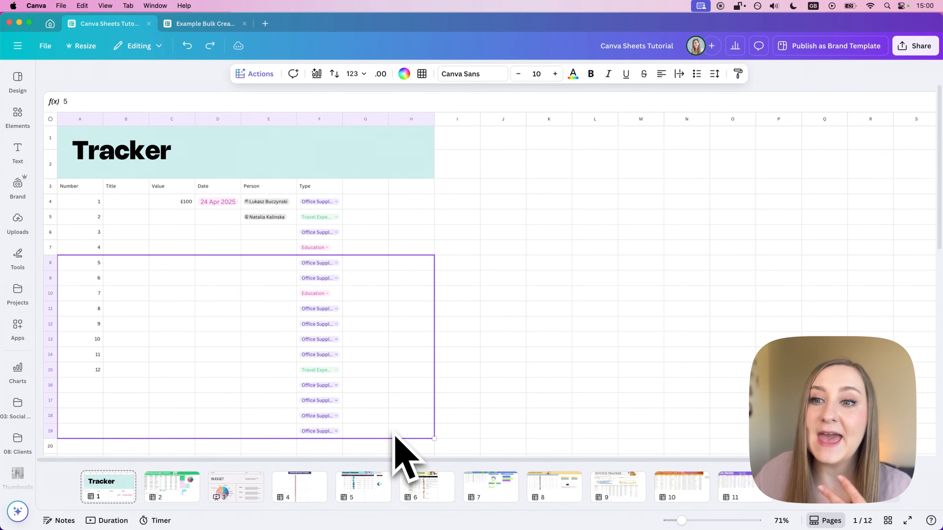
click(395, 434)
click(340, 447)
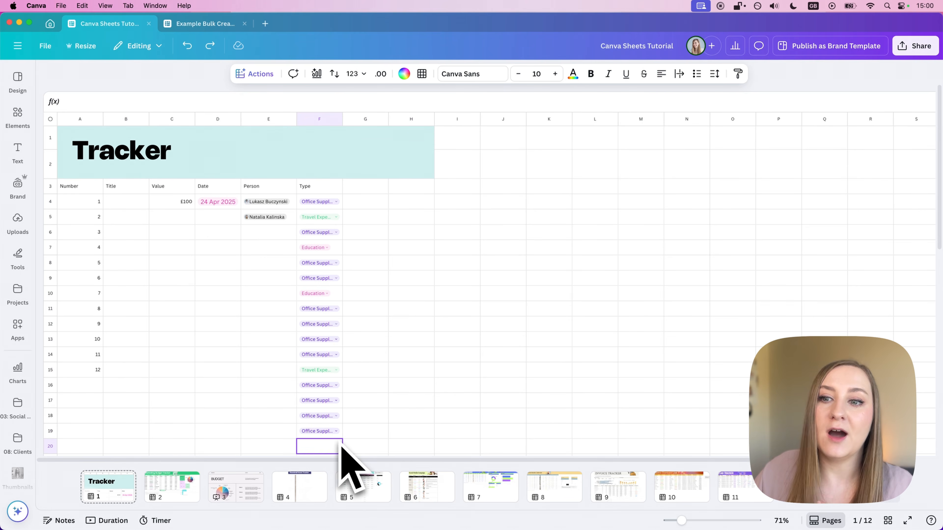
drag(341, 433, 340, 271)
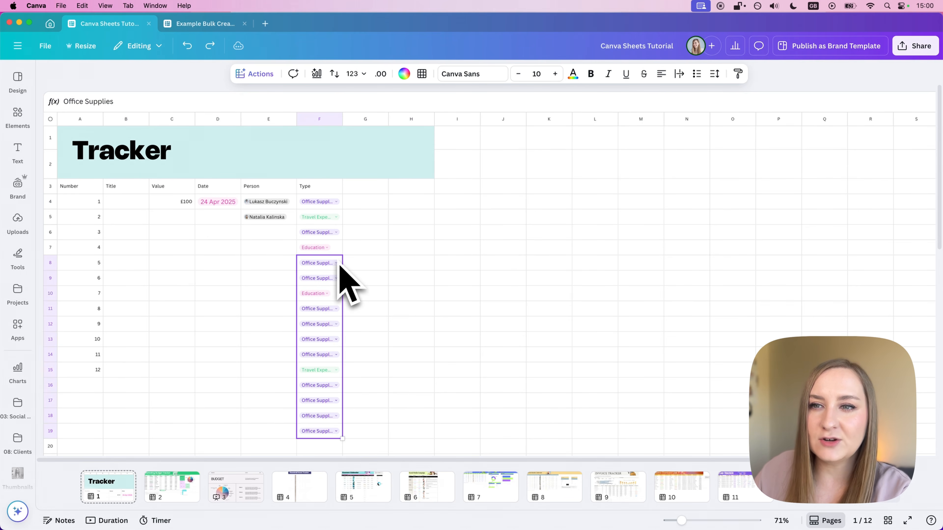
key(Delete)
Clear the mentions in cells E4 and E5 and fill the empty mention cells down column E to row 19.
drag(282, 202, 294, 218)
key(Delete)
click(396, 219)
click(300, 206)
click(284, 220)
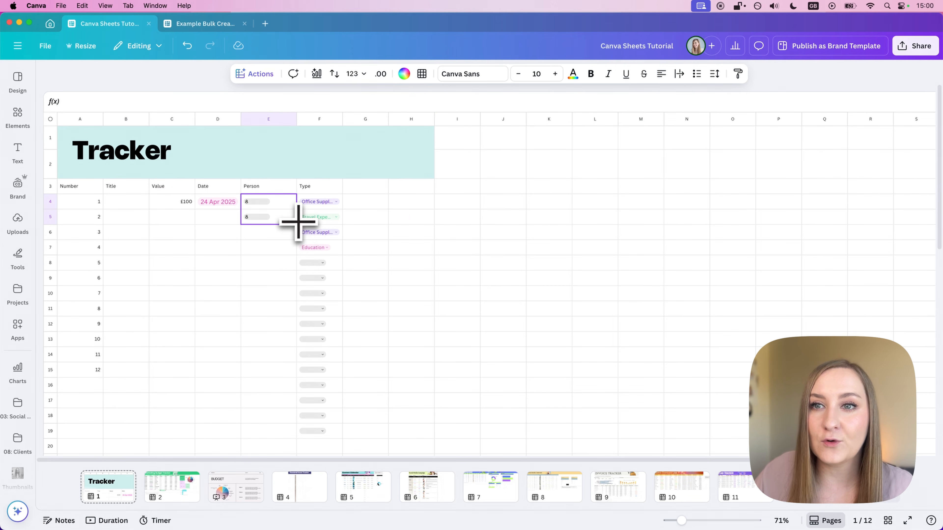
drag(296, 224, 291, 389)
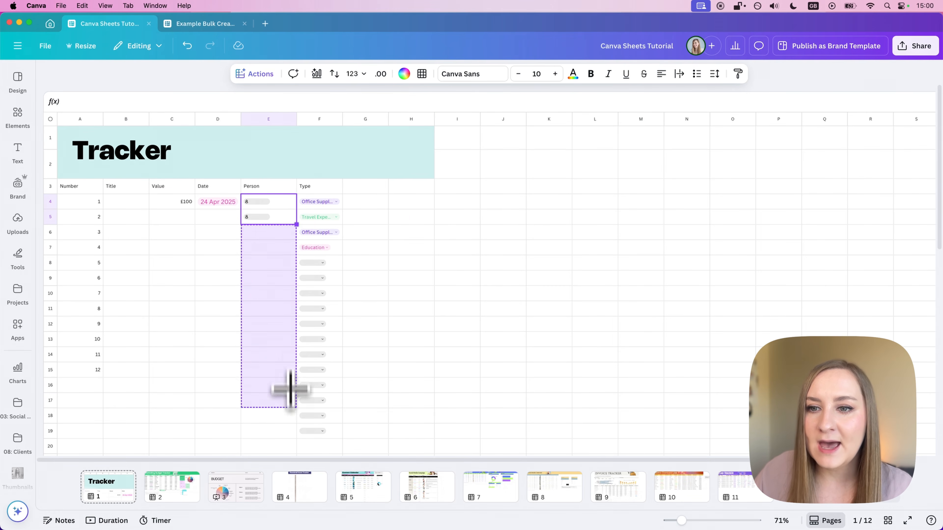
drag(292, 432, 292, 433)
click(423, 388)
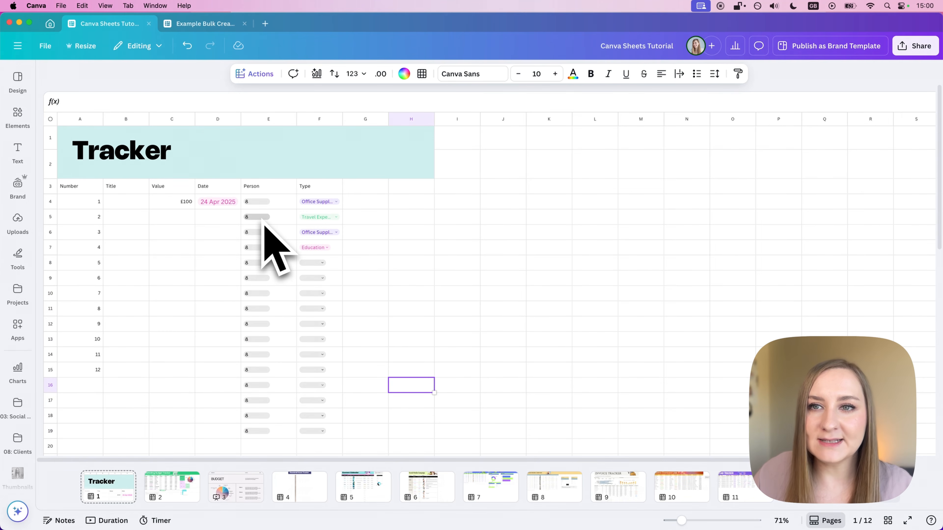
Fill the date from cell D4 down to row 19 and clear the dates in cells D7 to D19.
click(232, 206)
drag(240, 208, 242, 246)
key(Delete)
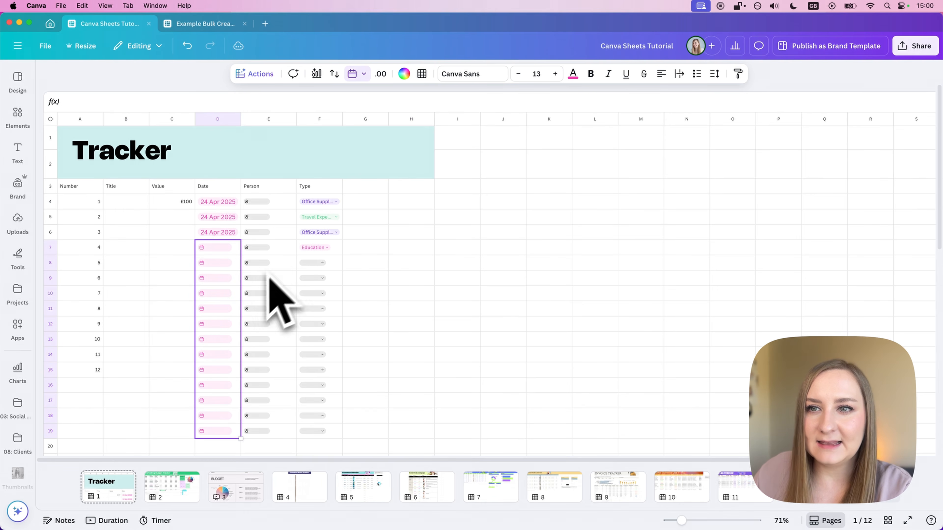
Add the heading Link in cell G3 and insert an empty link cell in G4.
click(428, 248)
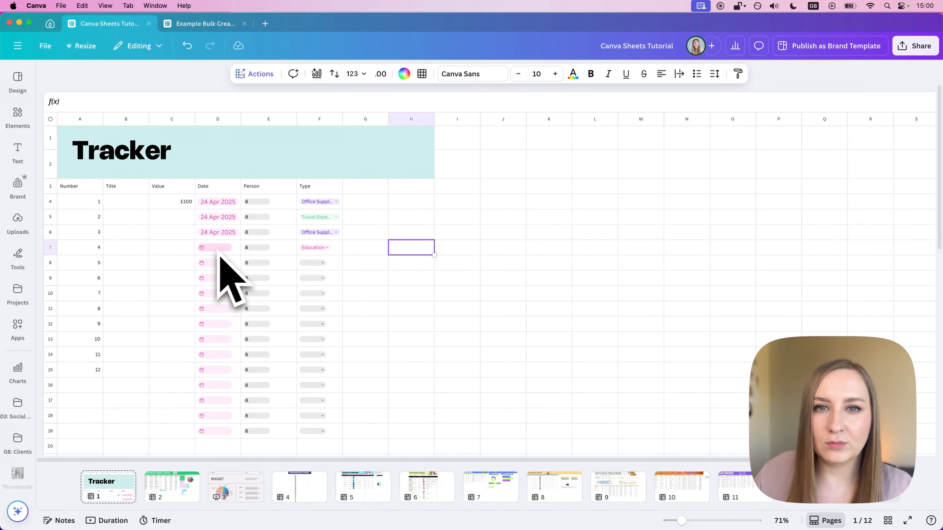
click(370, 189)
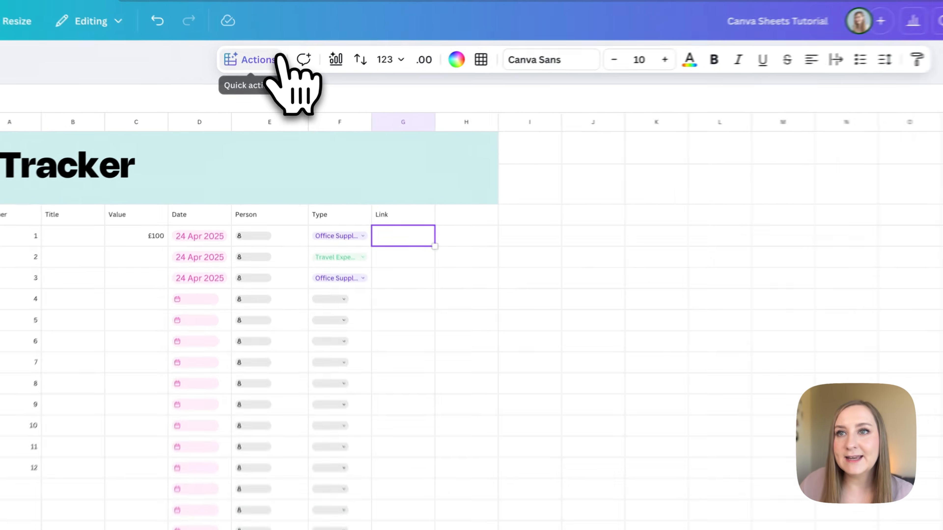
click(275, 73)
scroll(331, 175, down, 5)
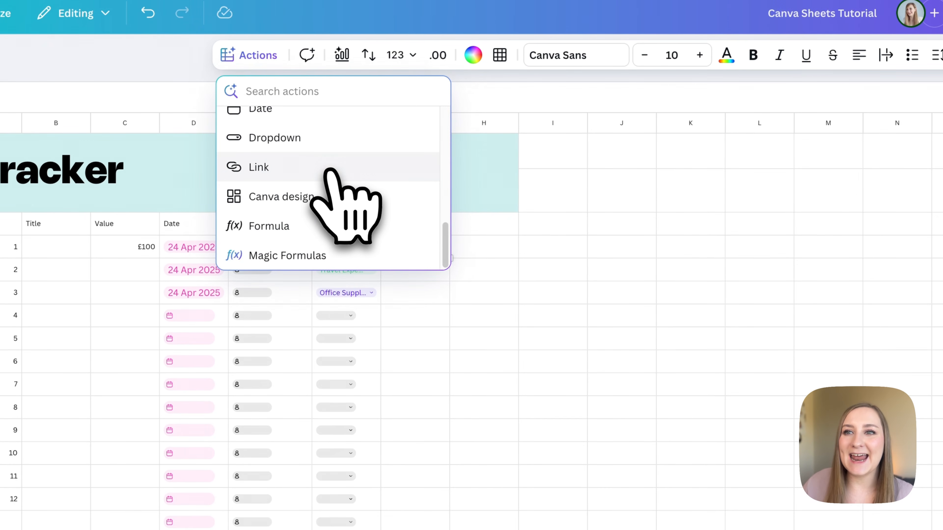
scroll(323, 202, up, 1)
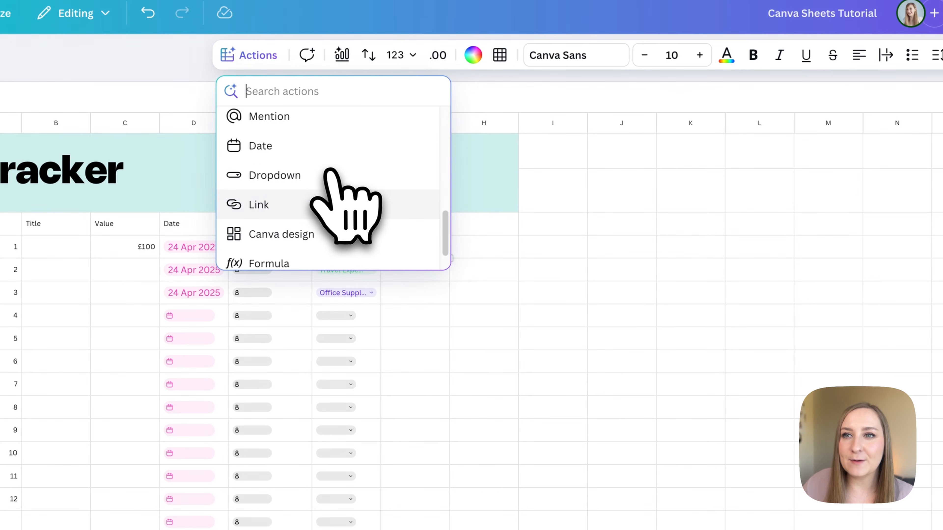
click(310, 219)
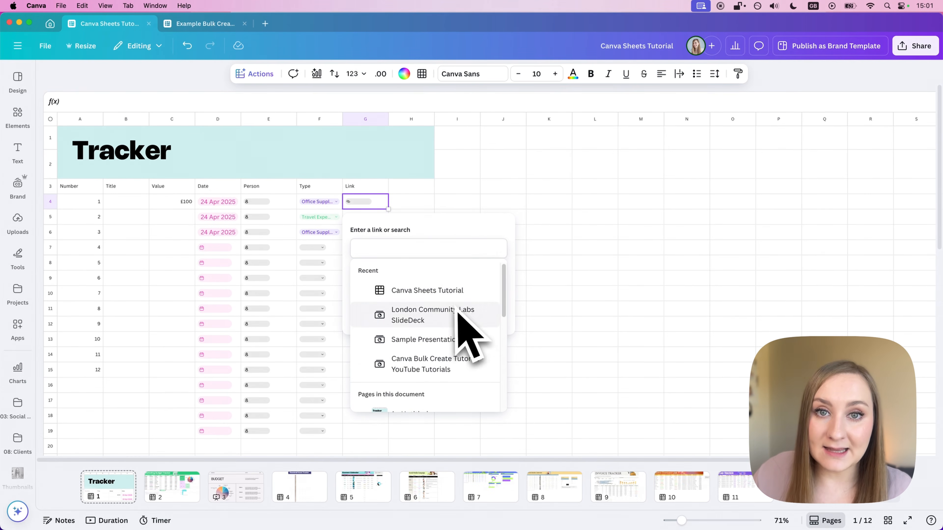
Leave the link in G4 blank and fill the link cell down column G to row 19.
click(392, 249)
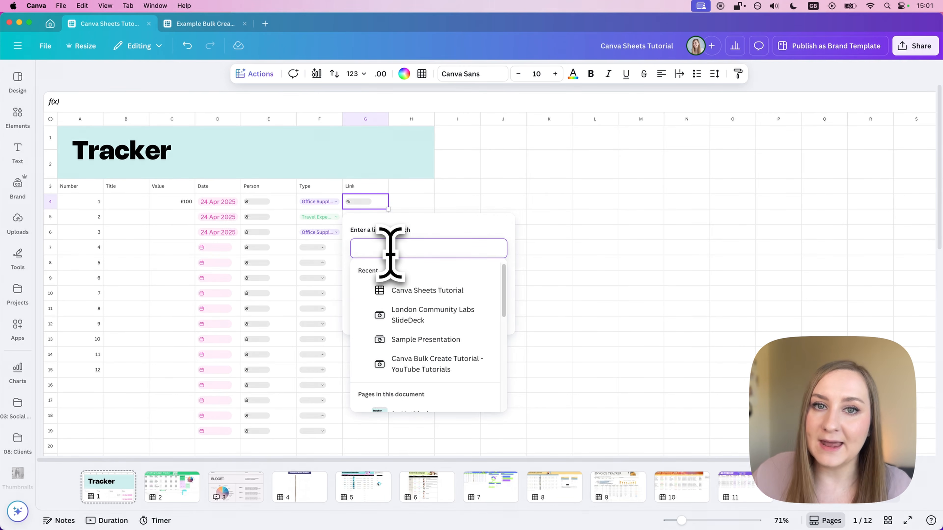
click(426, 198)
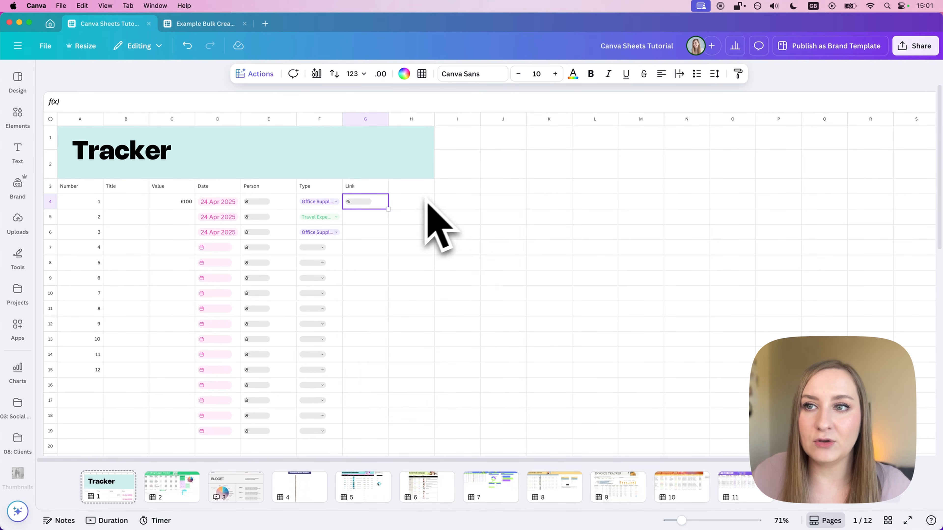
drag(388, 209, 381, 435)
click(497, 385)
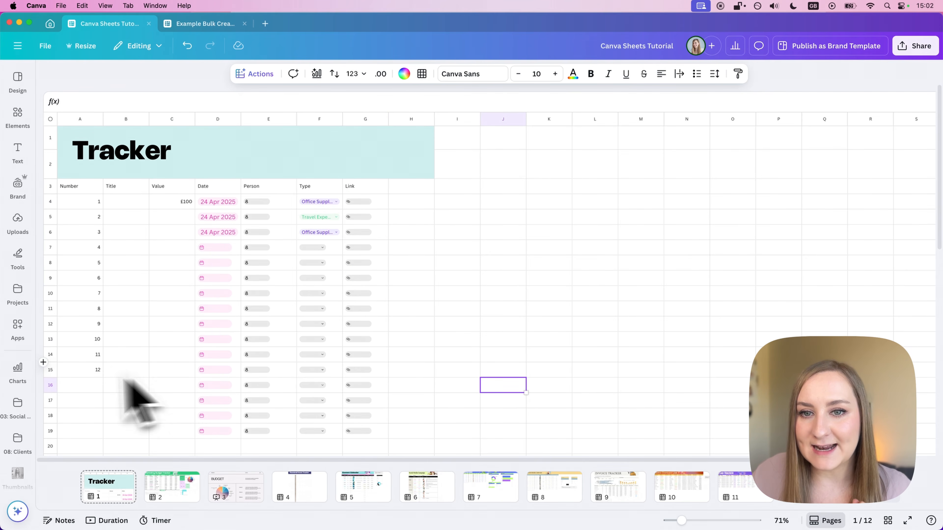
Continue the number series in column A down to 16 in row 19.
click(109, 355)
drag(93, 312, 95, 372)
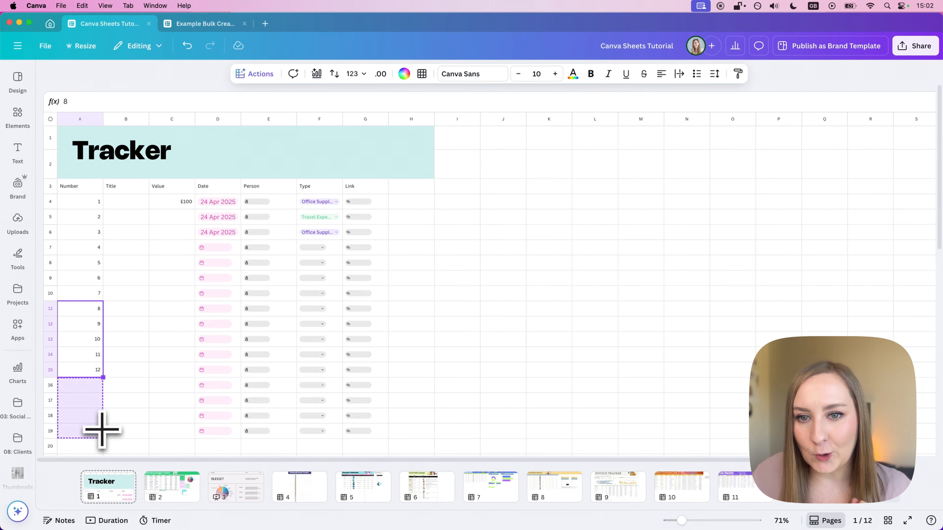
drag(101, 430, 101, 431)
click(127, 449)
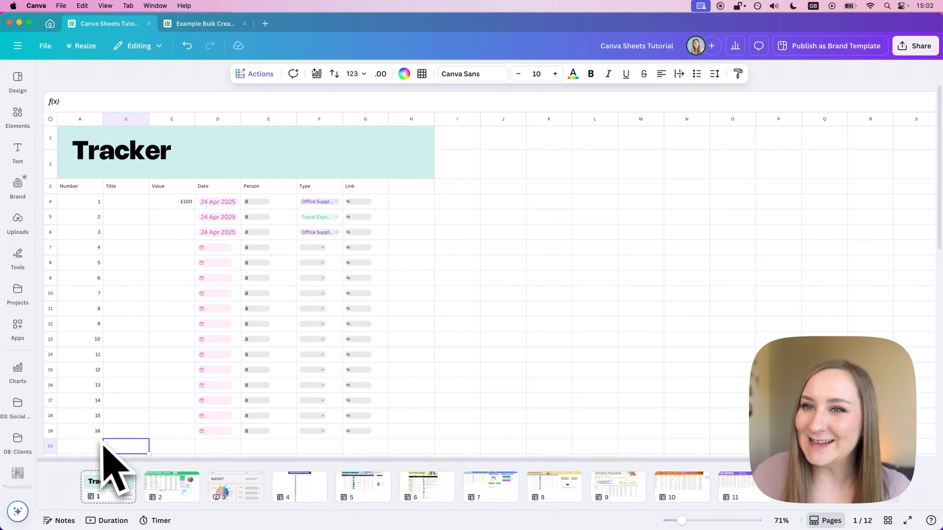
Browse the recent Canva designs that can be inserted into cell H4 without choosing one.
click(403, 355)
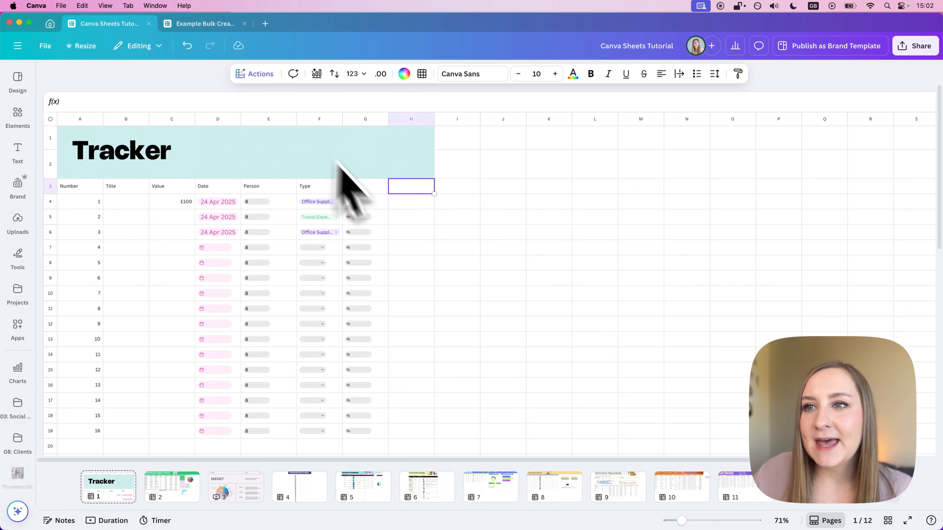
key(Down)
click(264, 74)
scroll(301, 179, down, 5)
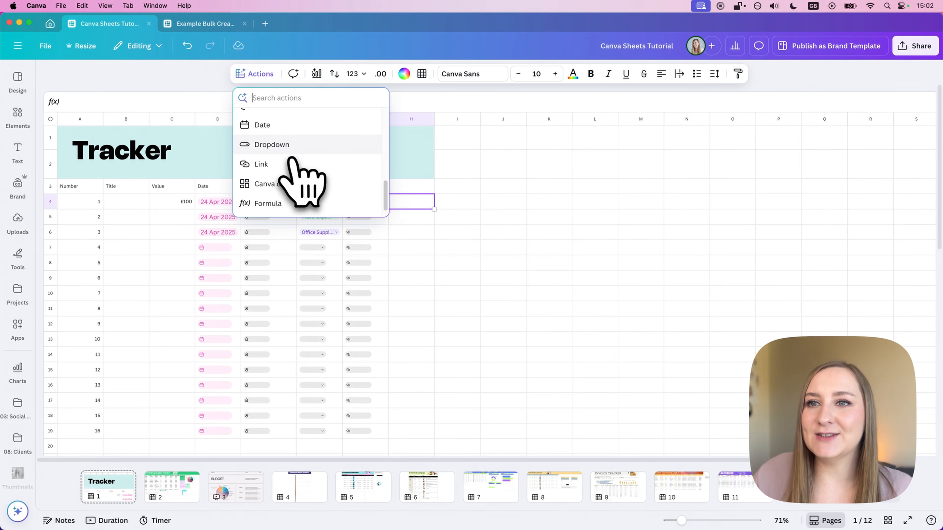
click(295, 178)
scroll(315, 160, down, 5)
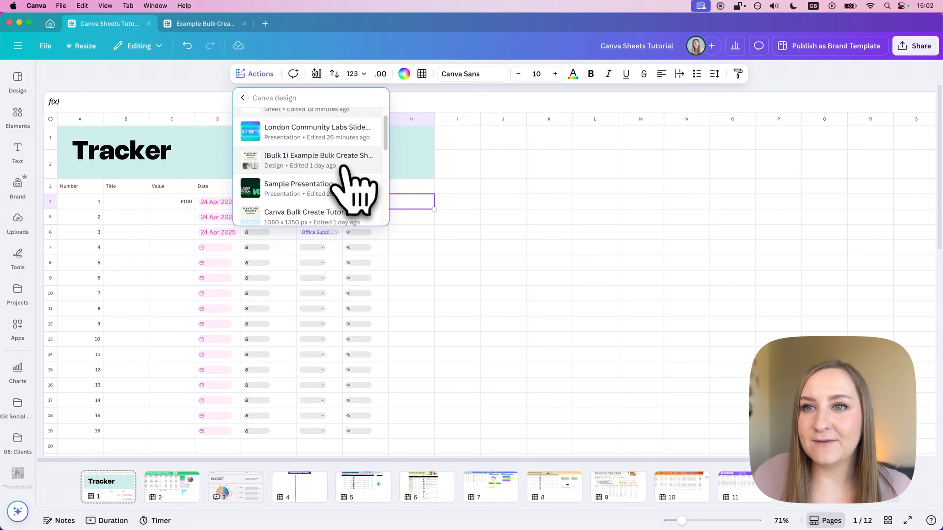
scroll(357, 193, down, 2)
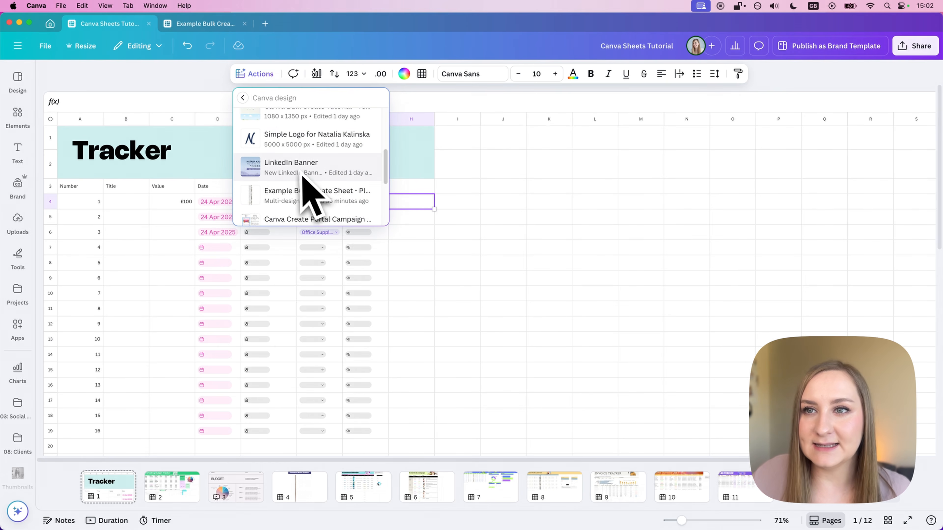
key(Escape)
click(478, 223)
Add the heading Receipt in cell H3.
click(428, 217)
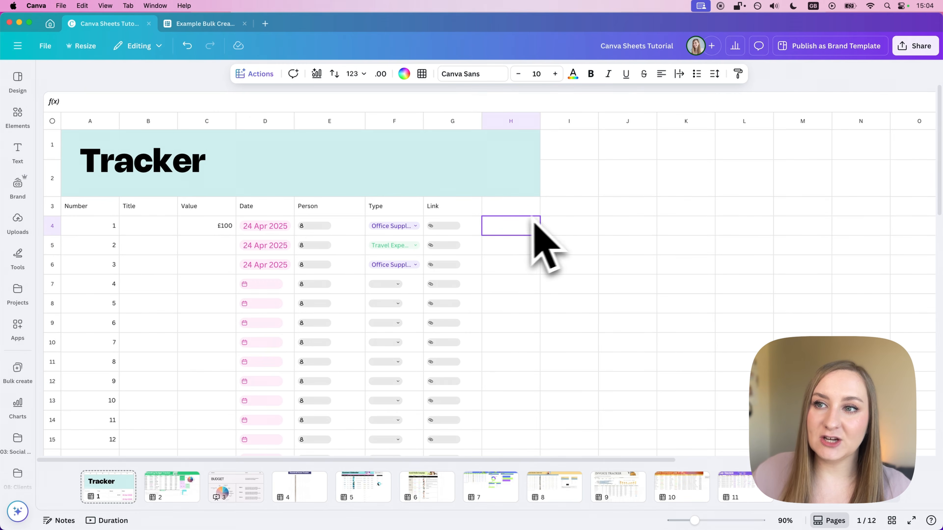
click(451, 214)
click(510, 213)
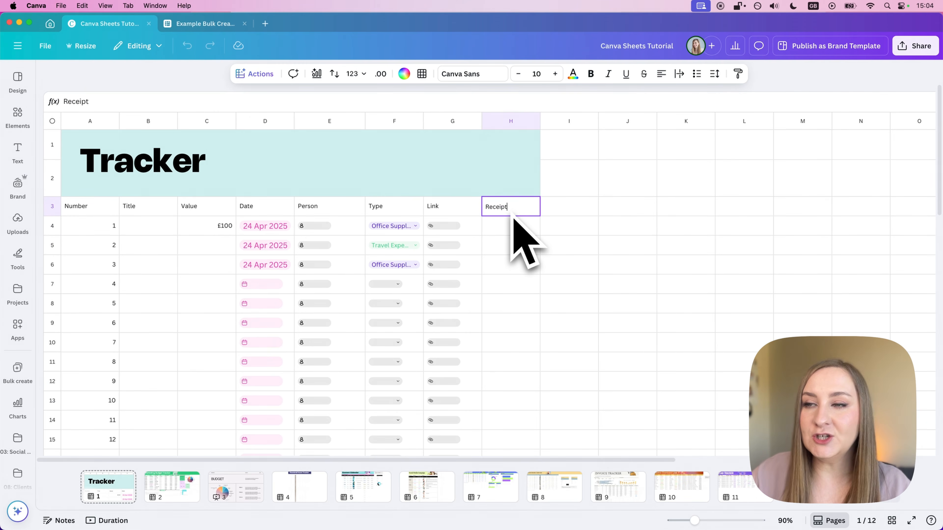
Insert the uploaded New Canva Updates image into cell H4 and remove it again.
click(16, 114)
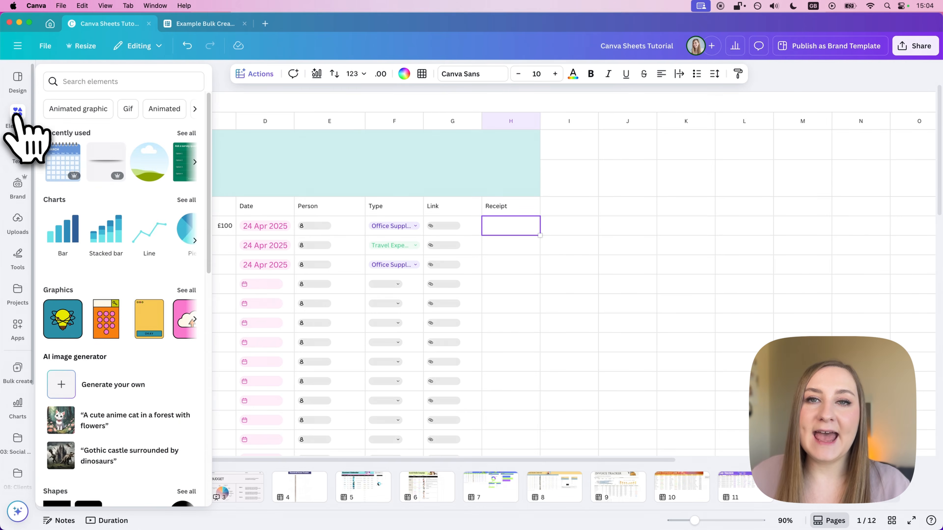
click(17, 223)
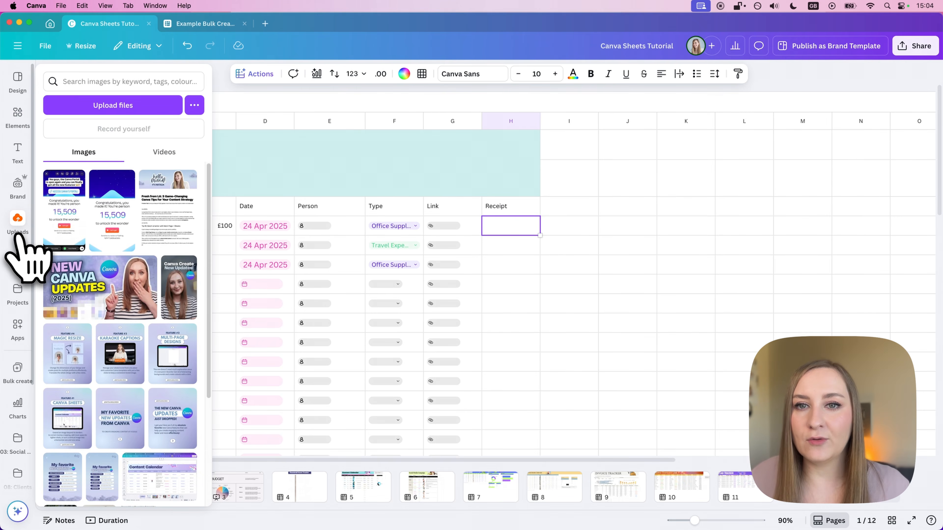
click(18, 234)
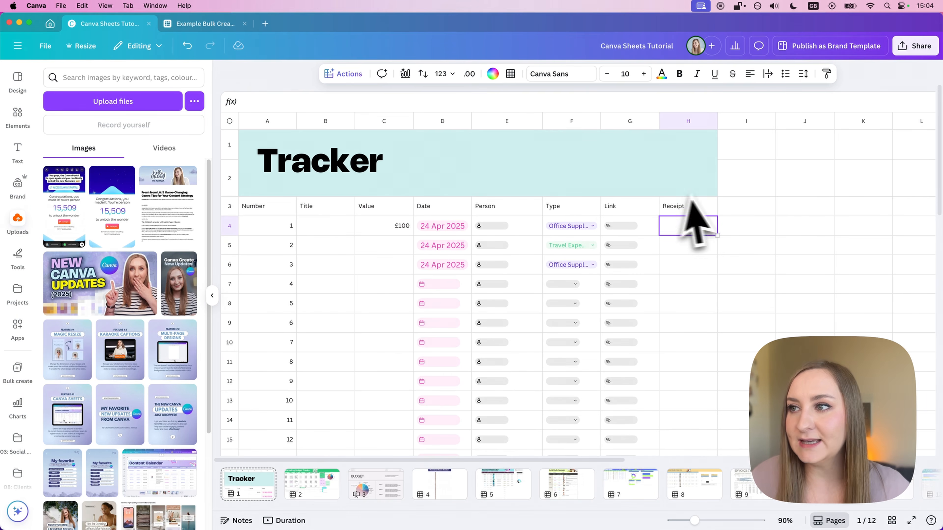
click(66, 283)
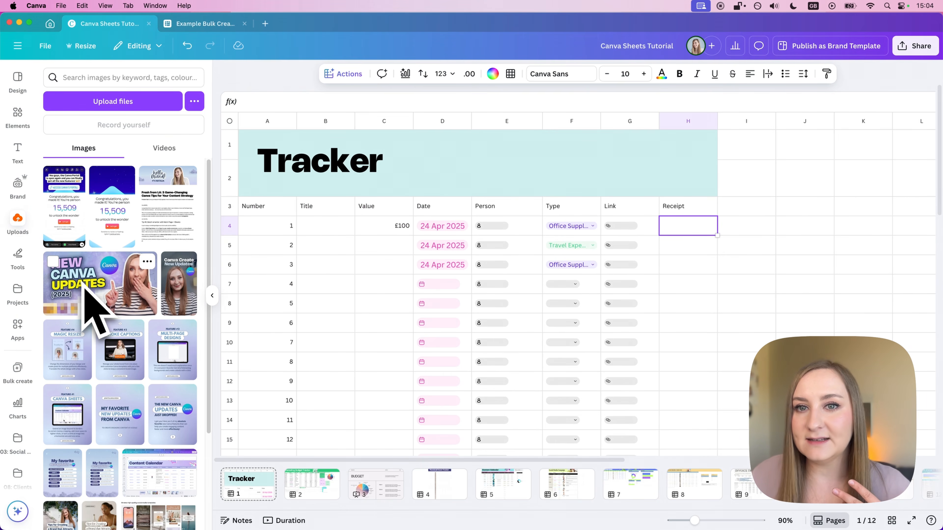
click(86, 288)
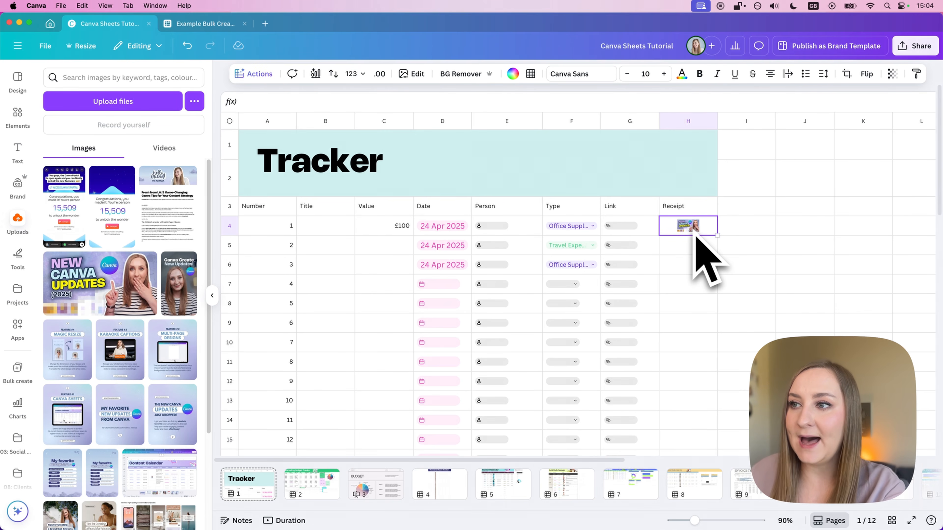
key(BackSpace)
Place the uploaded New Canva Updates image in cell H4 and detach it from the cell.
drag(100, 284, 689, 249)
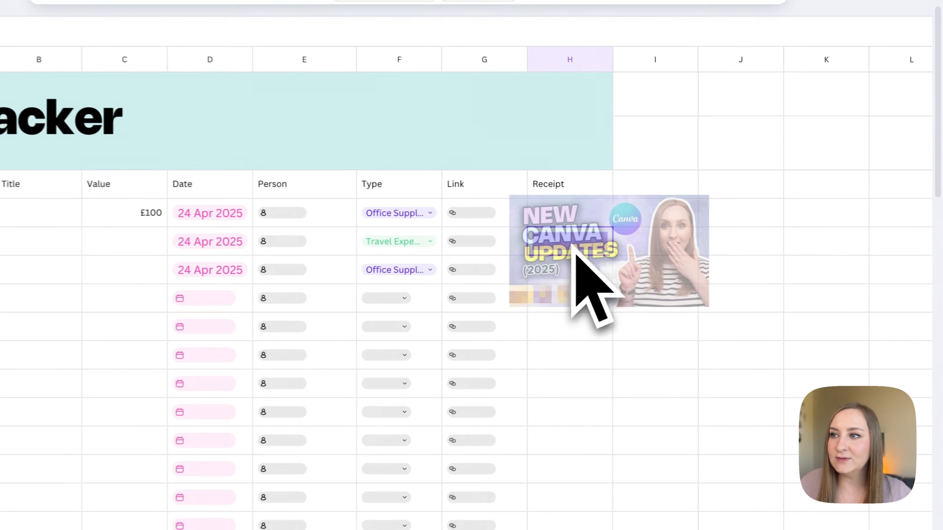
drag(574, 247, 553, 220)
click(559, 219)
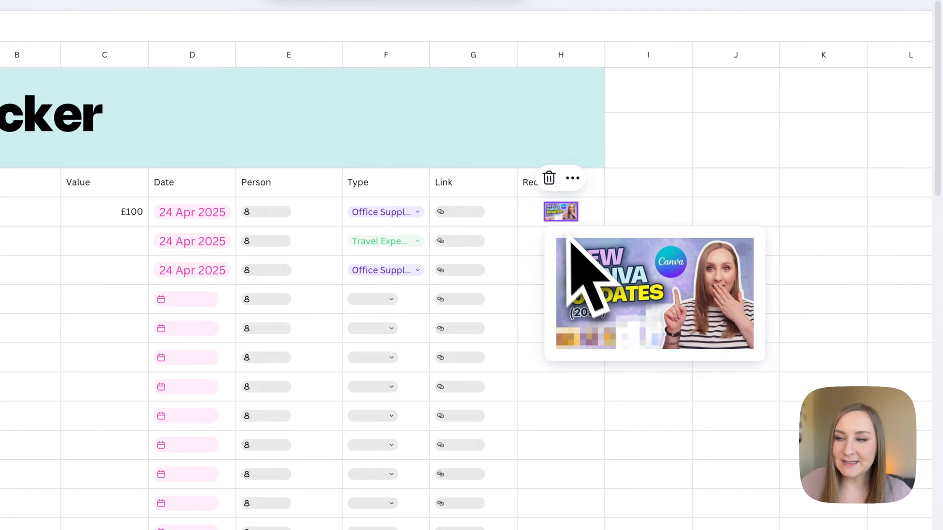
right_click(631, 277)
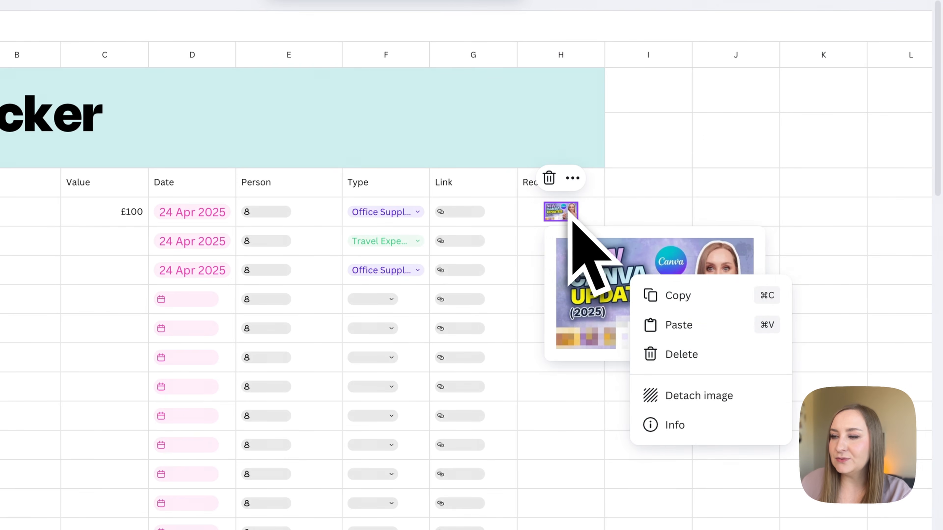
click(700, 396)
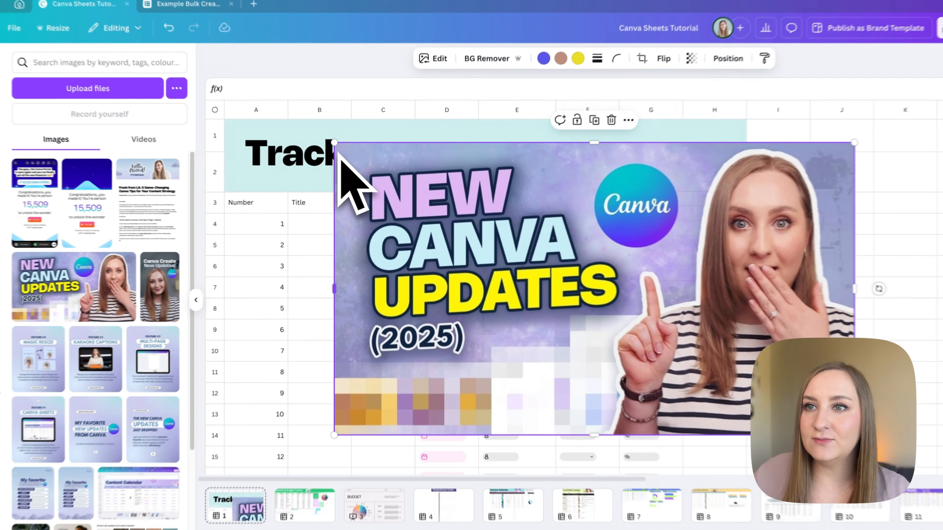
Shrink the detached image to fit the header band above columns F and G, and delete it.
drag(43, 99, 491, 350)
drag(687, 399, 567, 237)
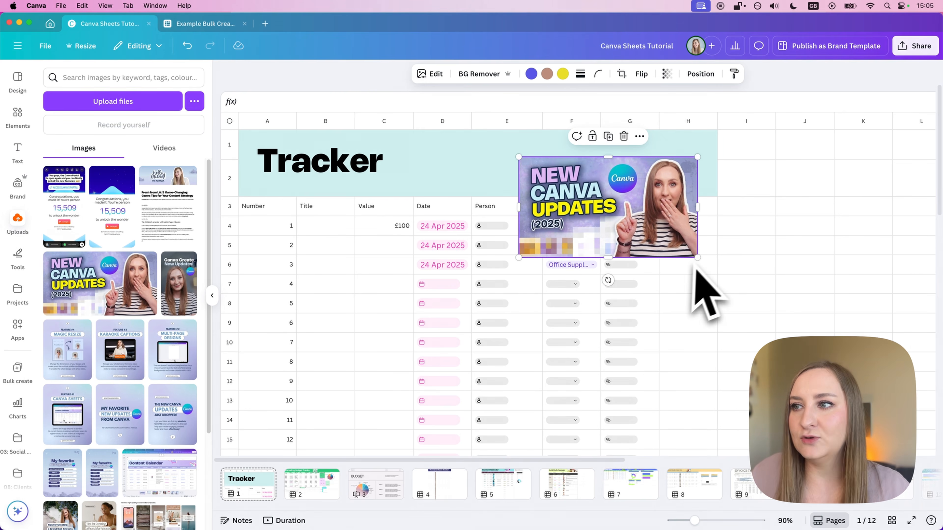
drag(698, 257, 642, 204)
drag(595, 185, 587, 162)
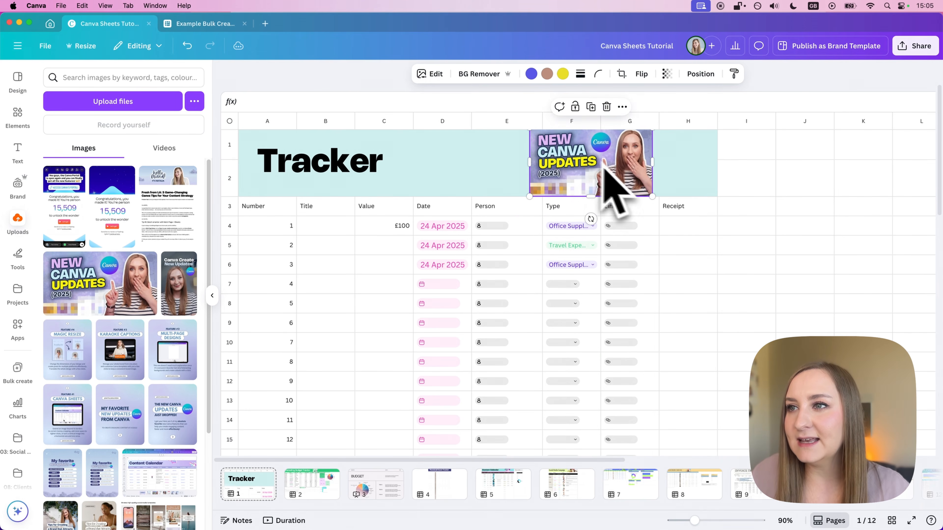
key(Delete)
Search the elements for expense graphics and add the one with cash, coins, a bank card and a receipt.
click(17, 113)
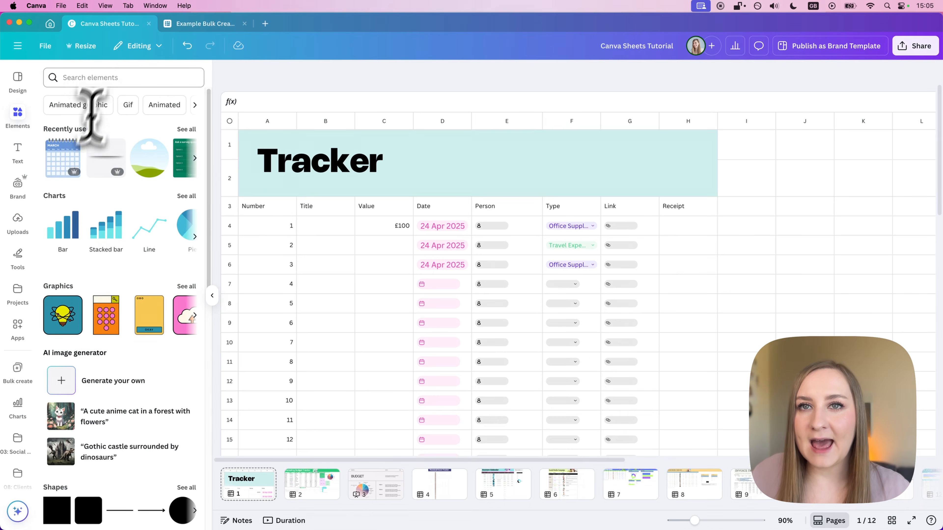
click(111, 78)
text(exp)
text(ens)
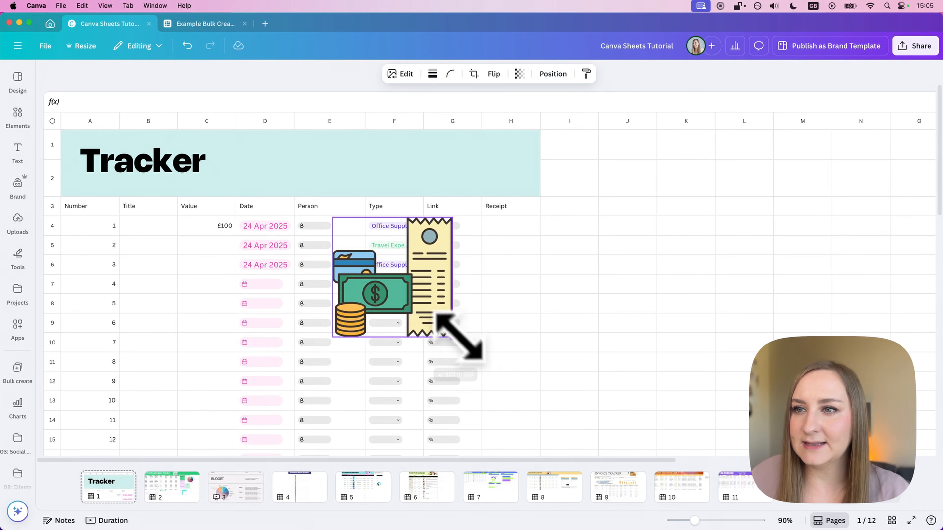
Shrink the expense graphic and place it in the header band above the Type and Link columns.
drag(459, 333, 417, 301)
drag(383, 257, 449, 169)
click(573, 245)
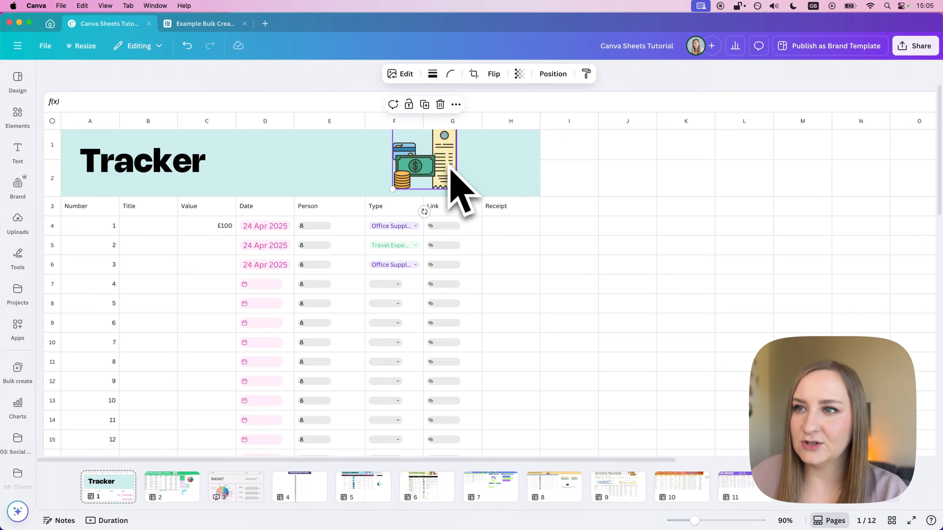
click(605, 223)
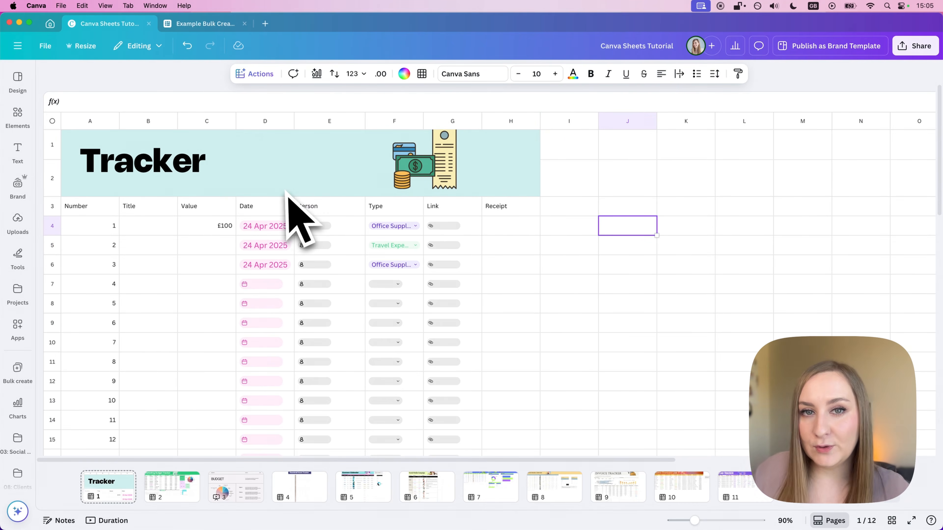
click(418, 182)
click(691, 187)
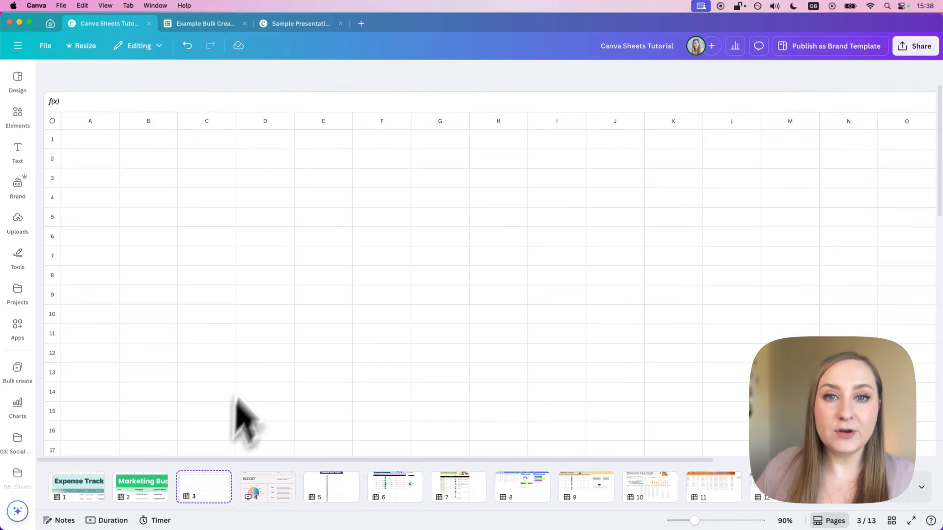
Look through the quick actions and the sheet templates available for the blank sheet.
click(260, 333)
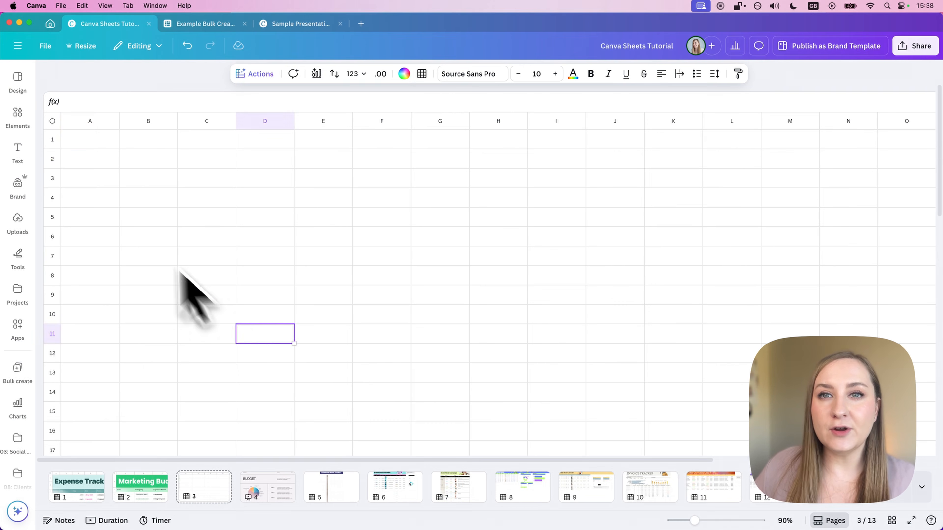
click(99, 158)
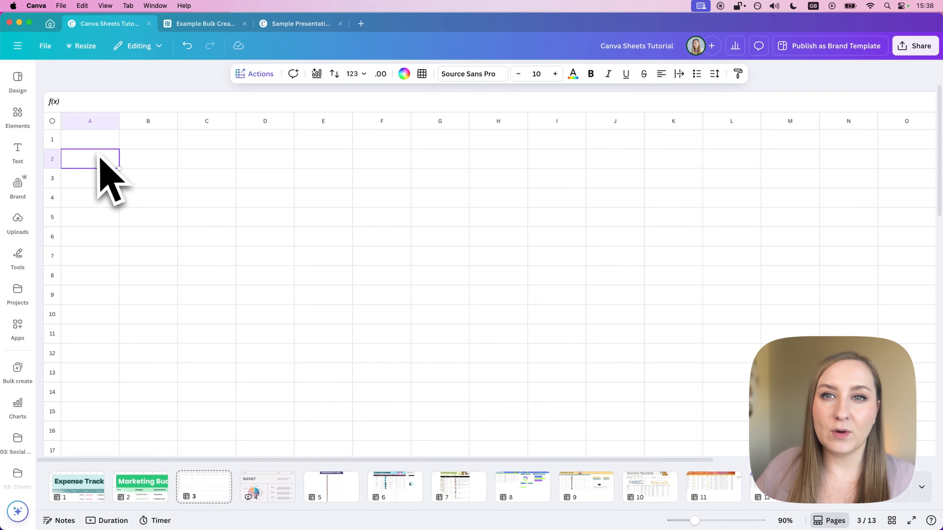
click(256, 76)
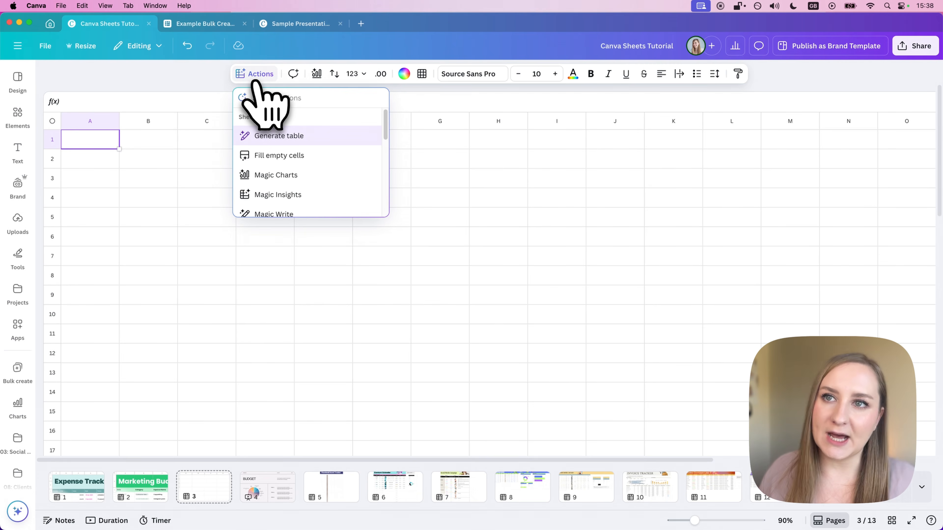
click(18, 80)
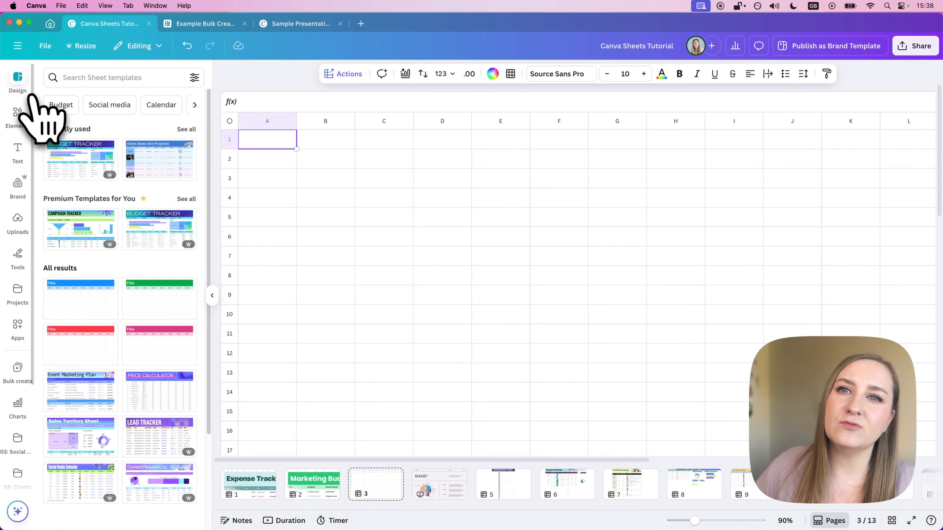
click(362, 182)
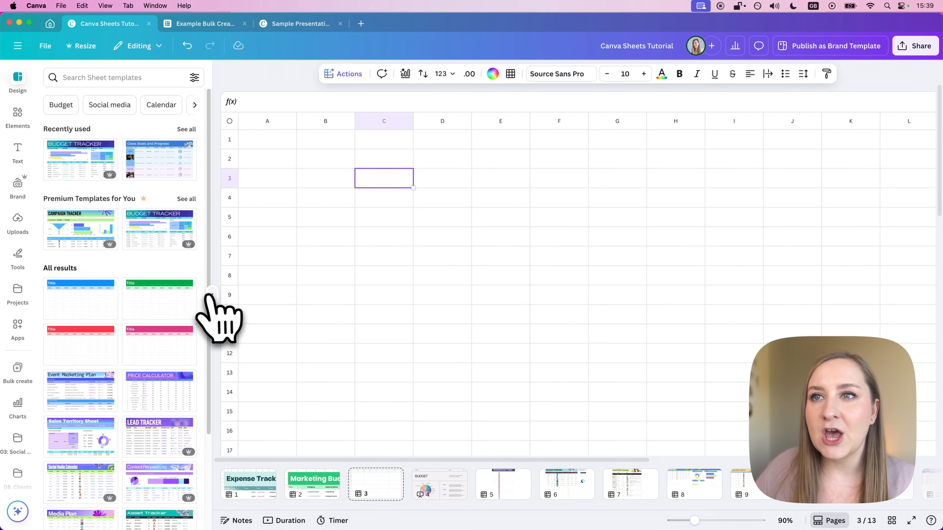
click(212, 296)
Generate a weekly vegetarian meal prep table with recipes and emojis from the Meal prep suggestion, and insert it at cell C3.
click(254, 74)
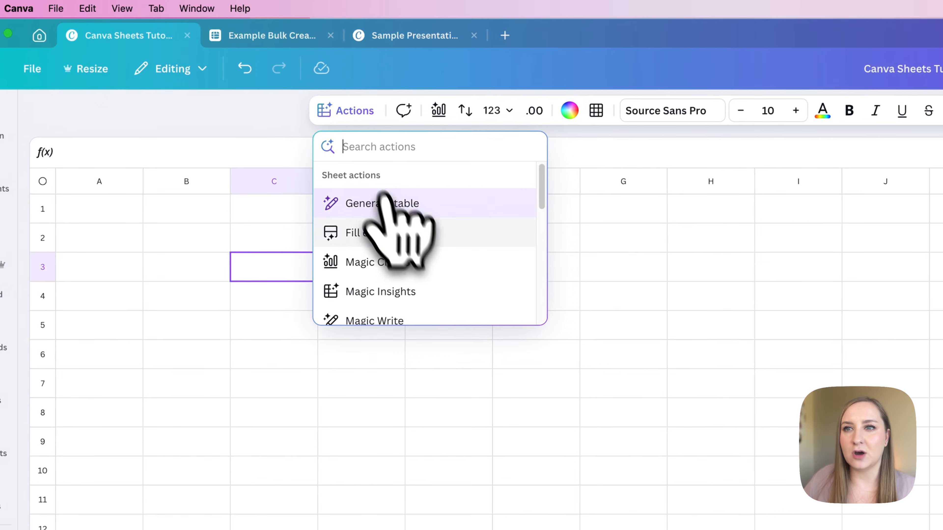
click(335, 161)
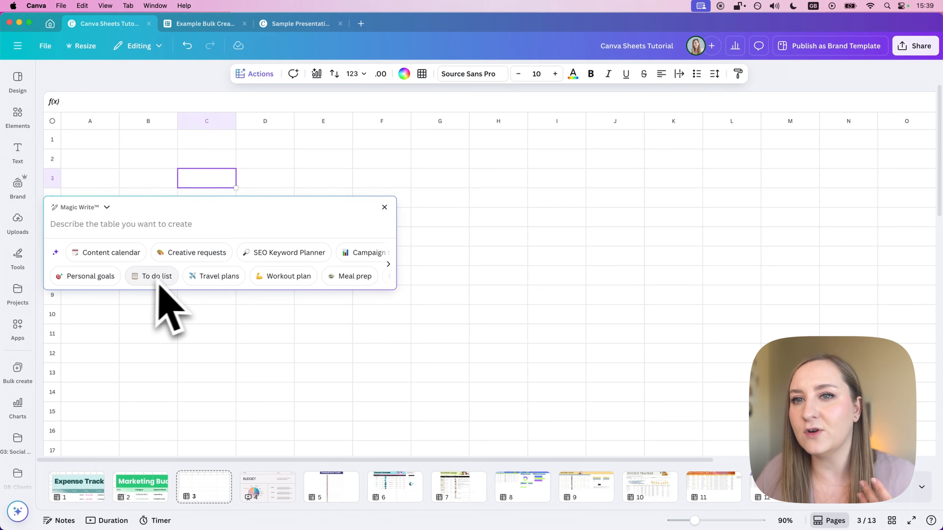
click(388, 264)
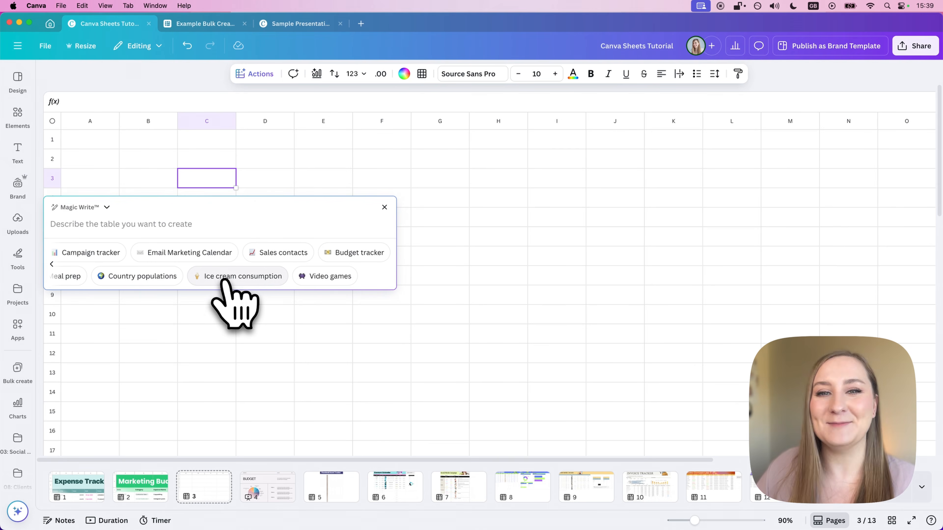
click(55, 264)
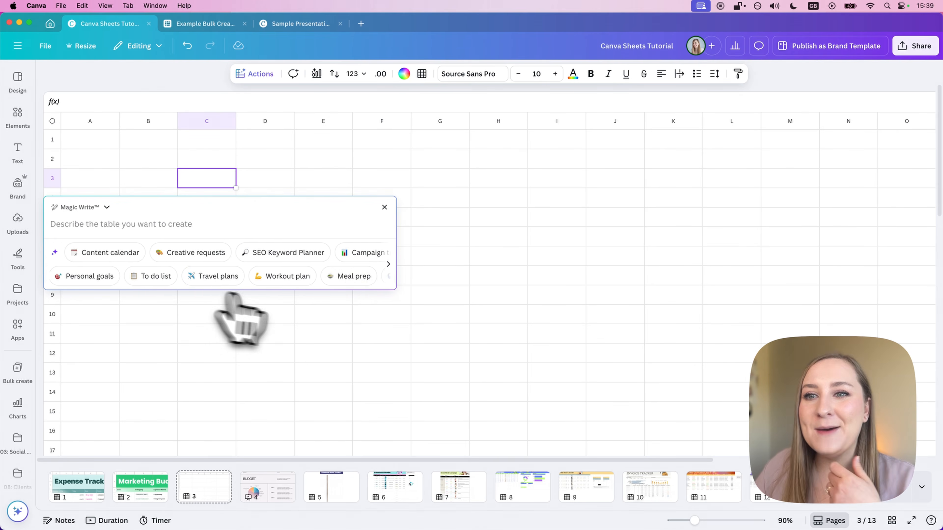
click(352, 277)
click(354, 268)
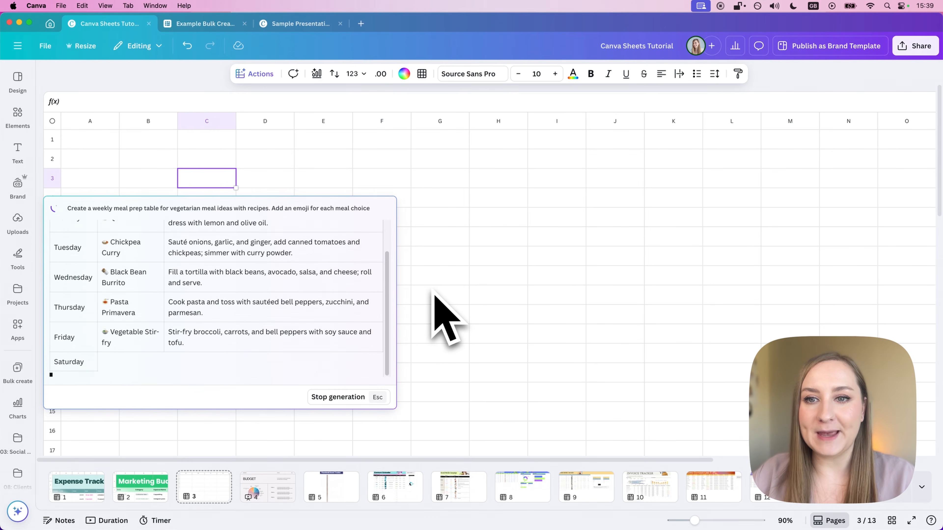
scroll(196, 266, up, 5)
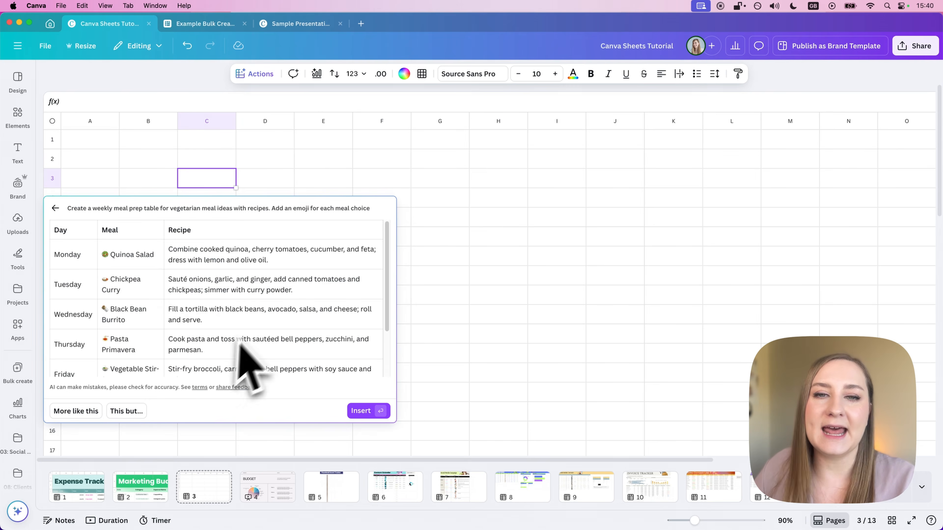
click(357, 412)
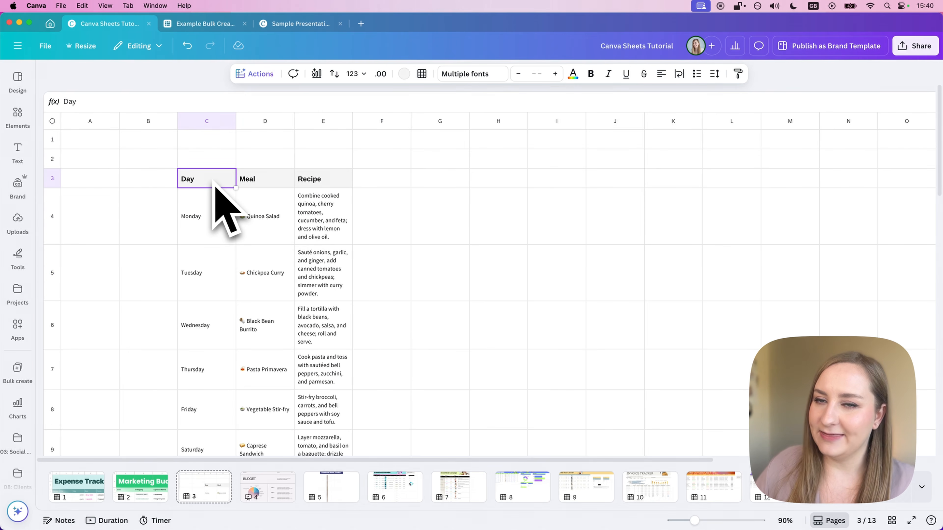
Widen the Recipe column E to roughly three times its width so the recipe texts fit on one or two lines.
click(539, 272)
scroll(368, 274, down, 3)
scroll(369, 274, up, 3)
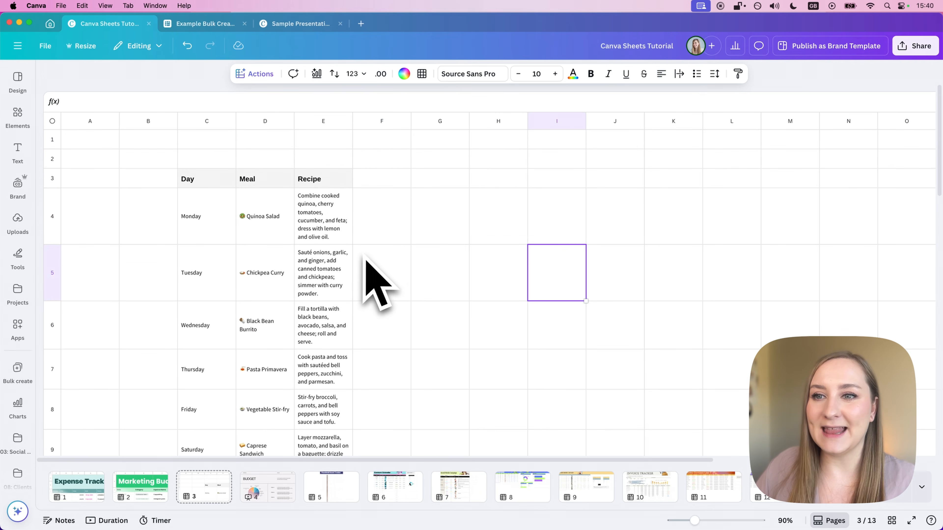
drag(353, 121, 479, 130)
click(496, 123)
Extend the header formatting from the Recipe cell E3 into cell F3.
click(507, 179)
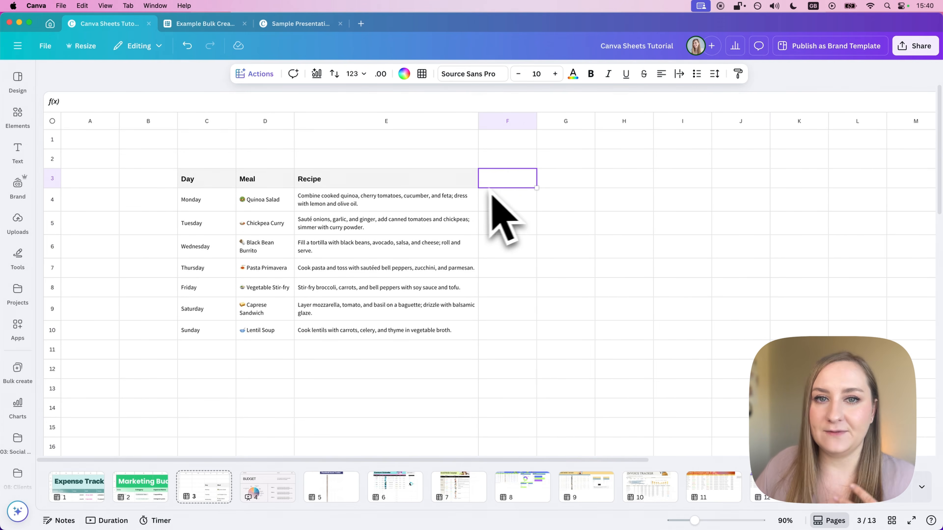
click(472, 187)
drag(479, 189, 529, 185)
click(515, 203)
Enter Link as the column header in cell F3, correcting the typing mistake.
click(519, 181)
double_click(515, 182)
text(Li)
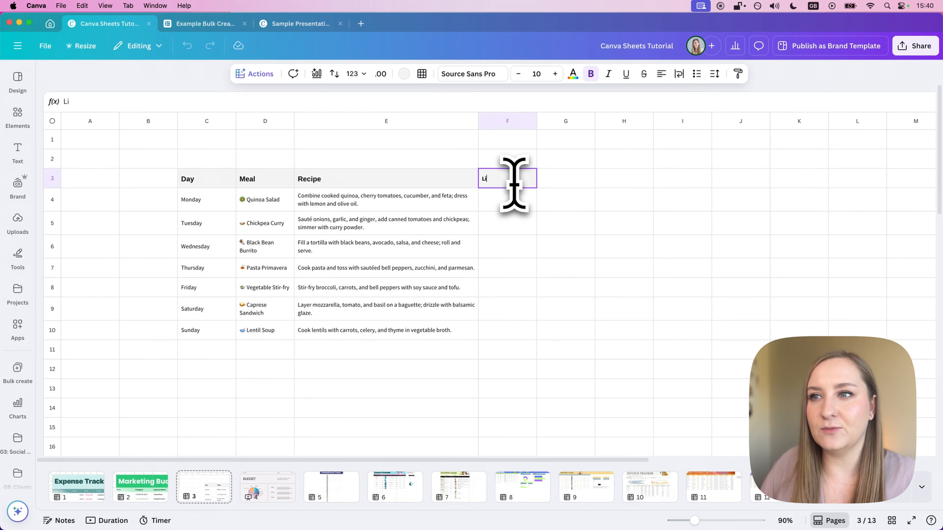
text(nke)
key(Return)
double_click(514, 182)
key(BackSpace)
click(523, 201)
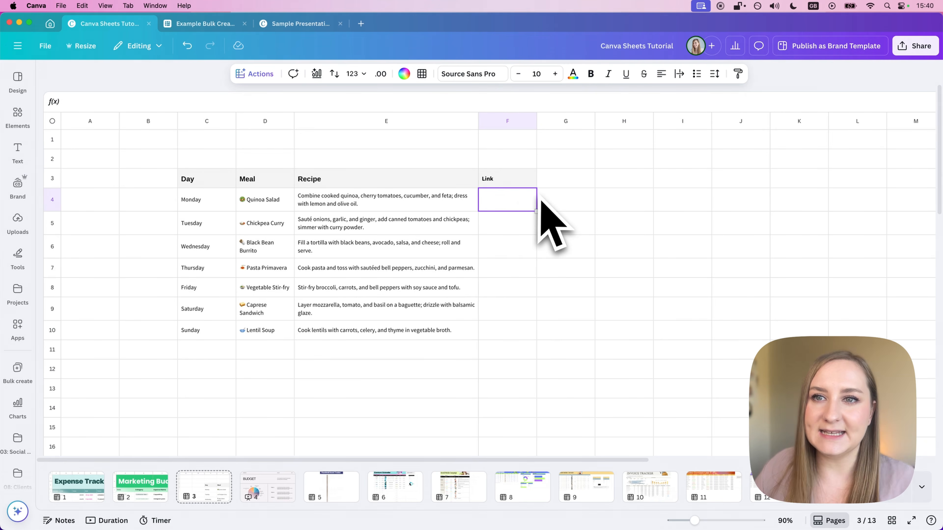
click(558, 227)
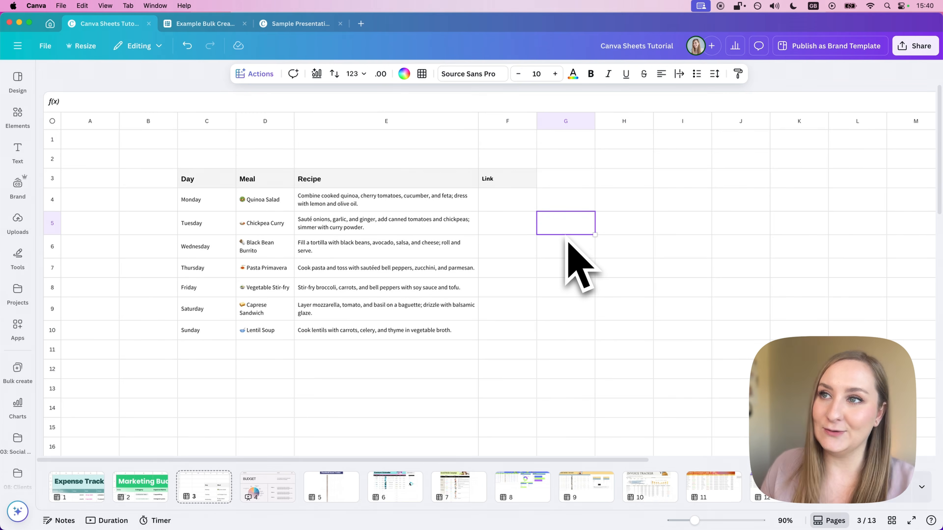
click(516, 206)
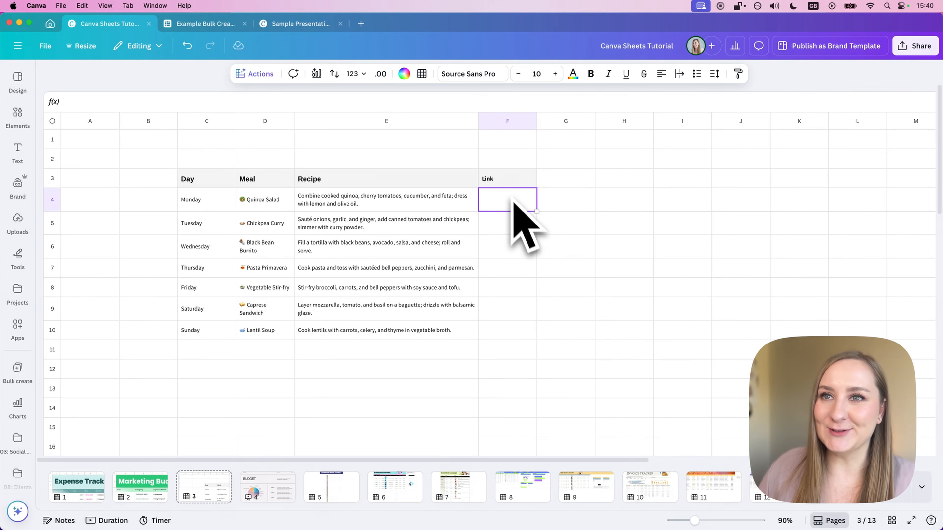
click(271, 74)
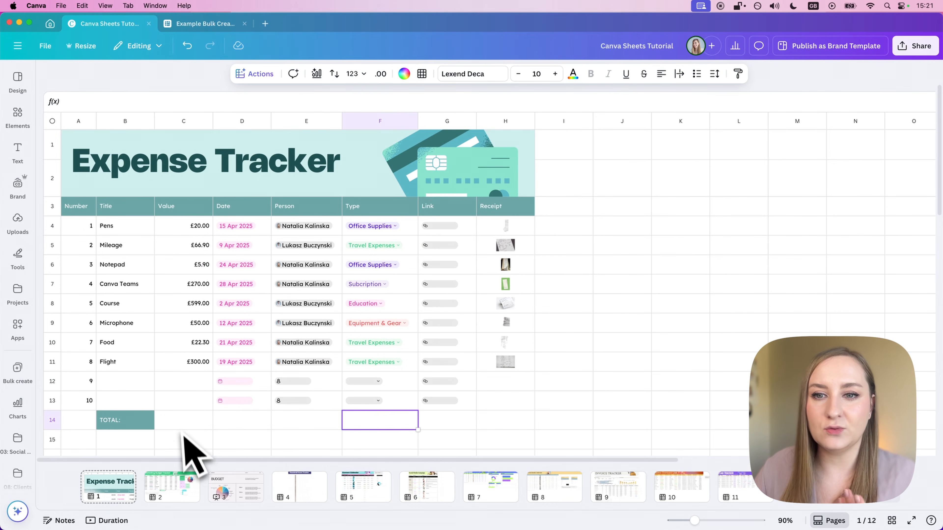
Total the expense values in cell C14 of the Expense Tracker with a SUM formula over C4:C13.
click(184, 423)
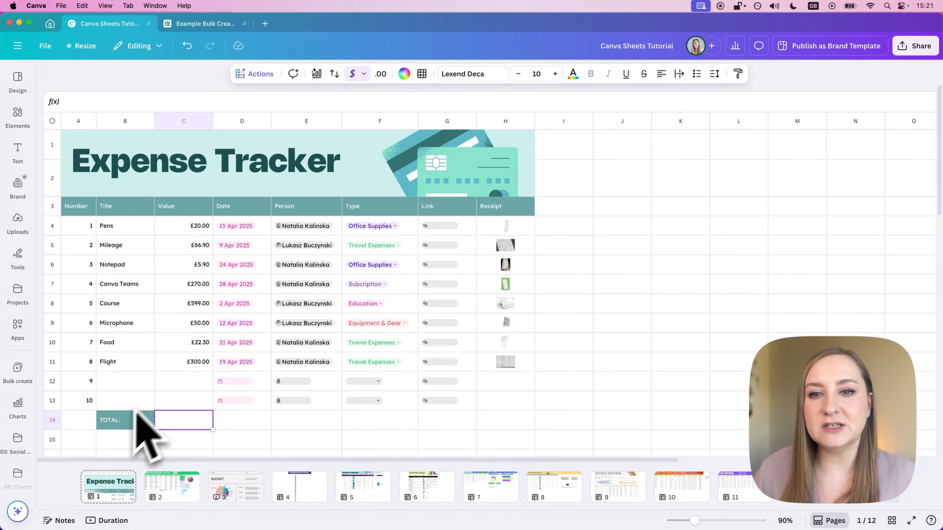
double_click(186, 424)
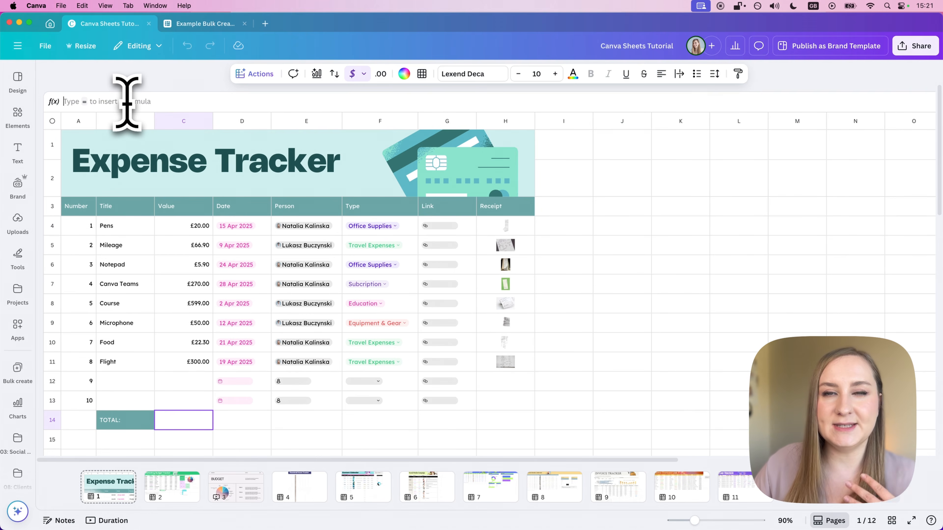
text(=)
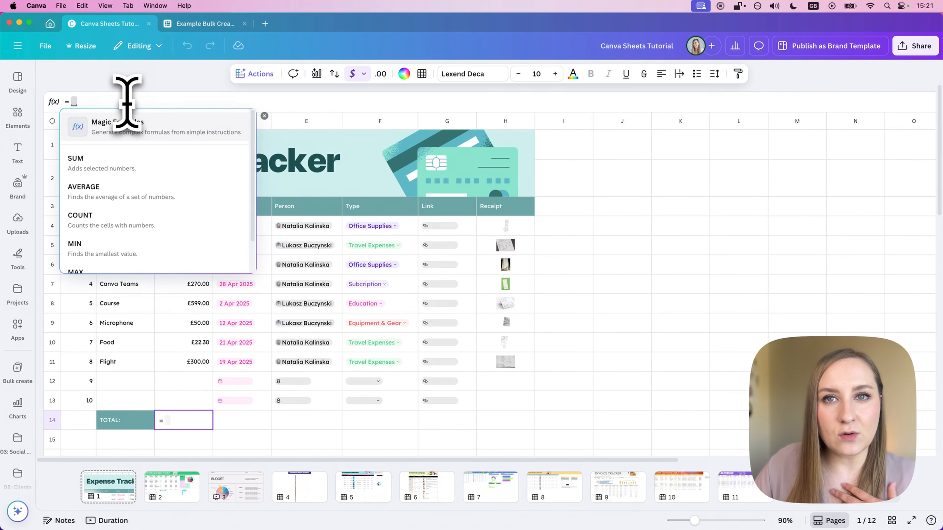
click(123, 169)
drag(196, 226, 214, 405)
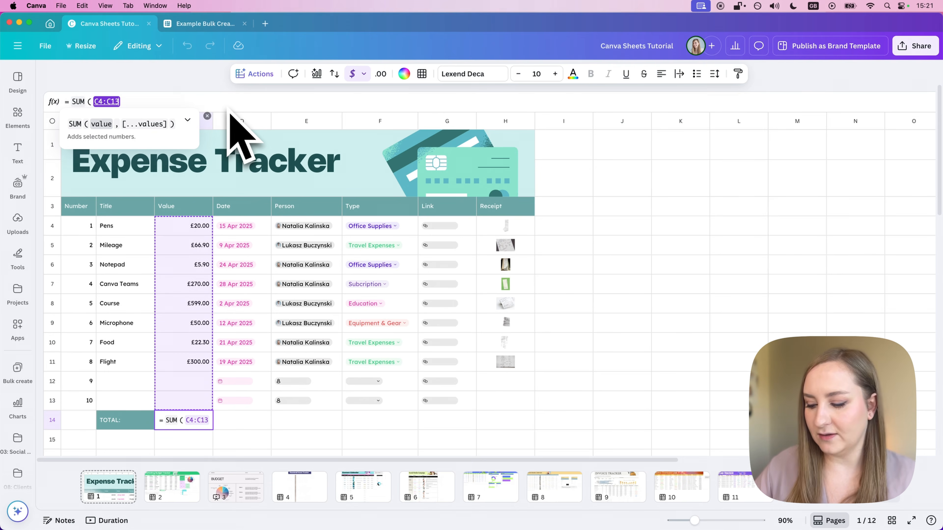
key(Return)
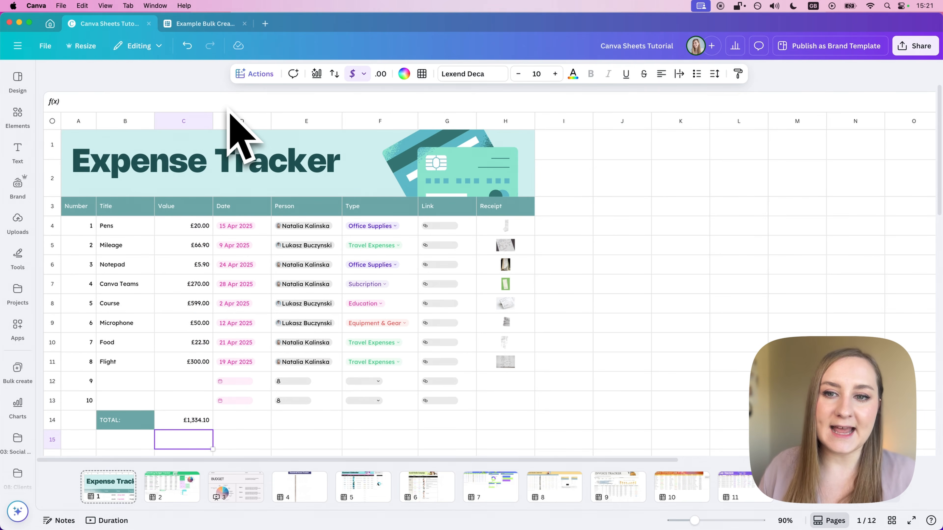
click(208, 425)
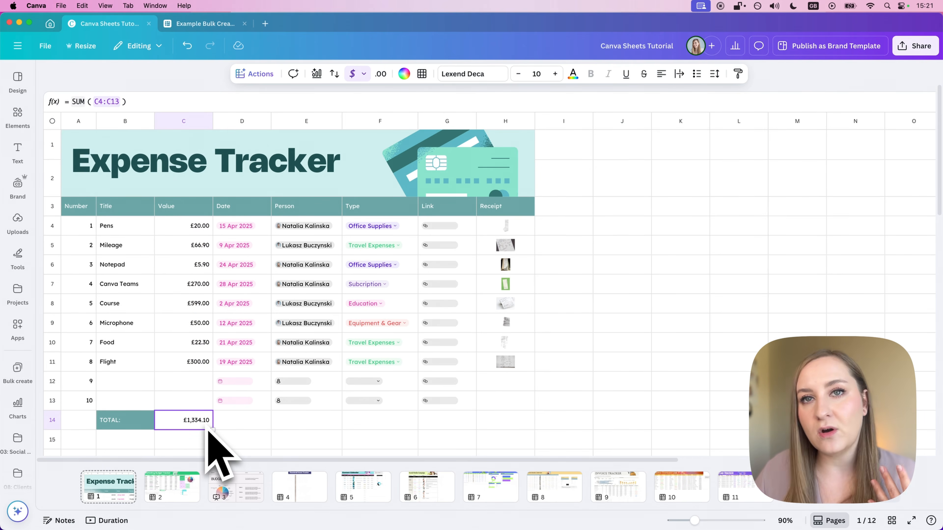
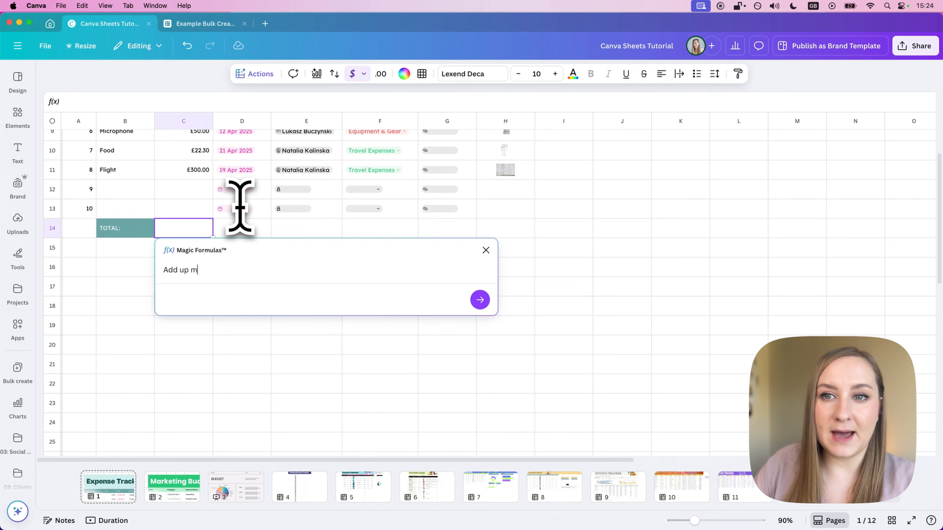
Generate a total formula with Magic Formulas from the prompt "Add up my expenses" and insert it into C14.
click(480, 300)
scroll(371, 223, up, 5)
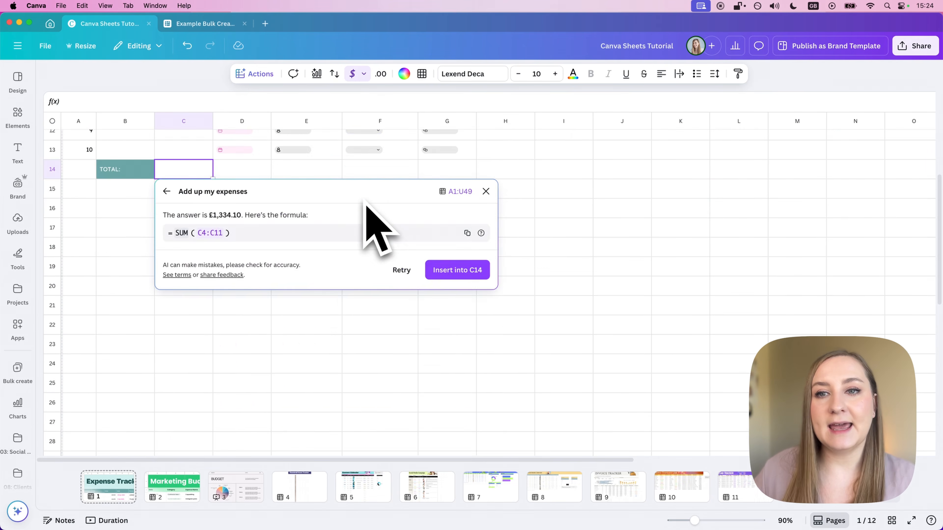
scroll(364, 203, up, 5)
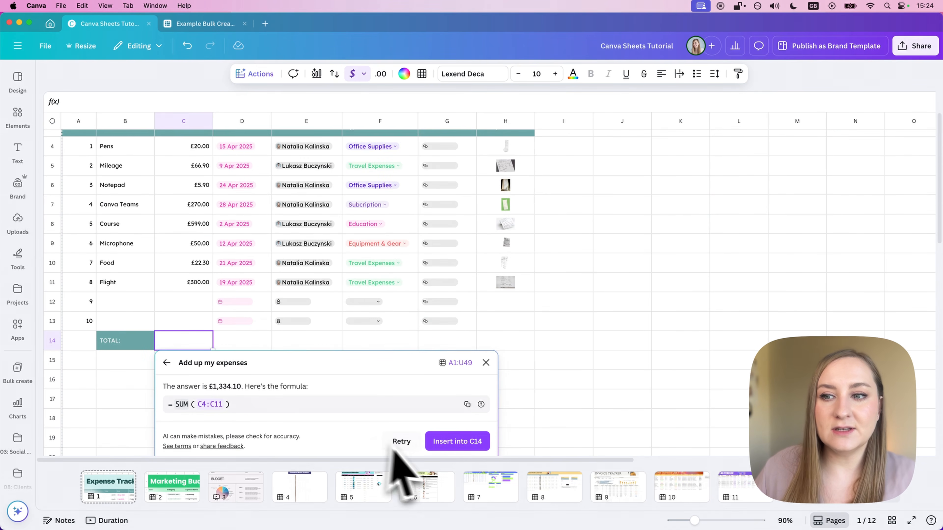
click(464, 441)
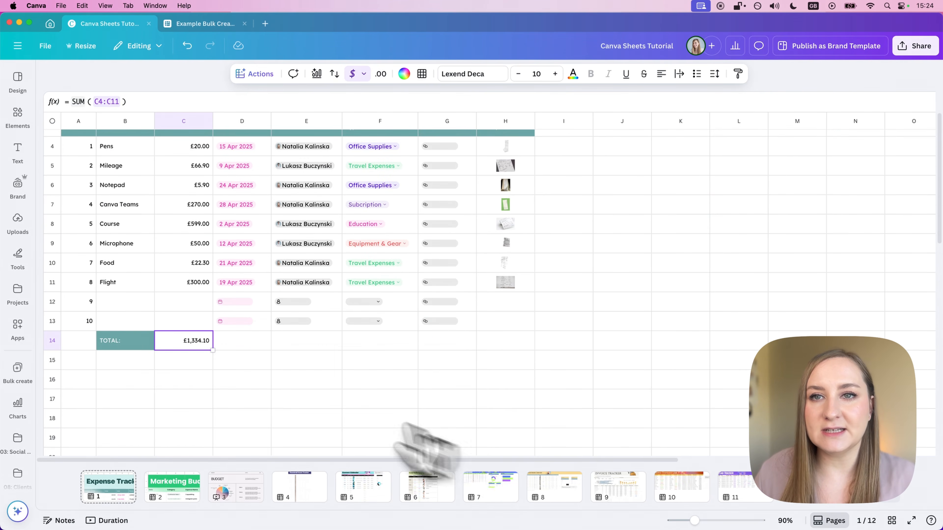
Check which cell range the total formula in C14 adds up, leaving the formula as it is.
click(164, 100)
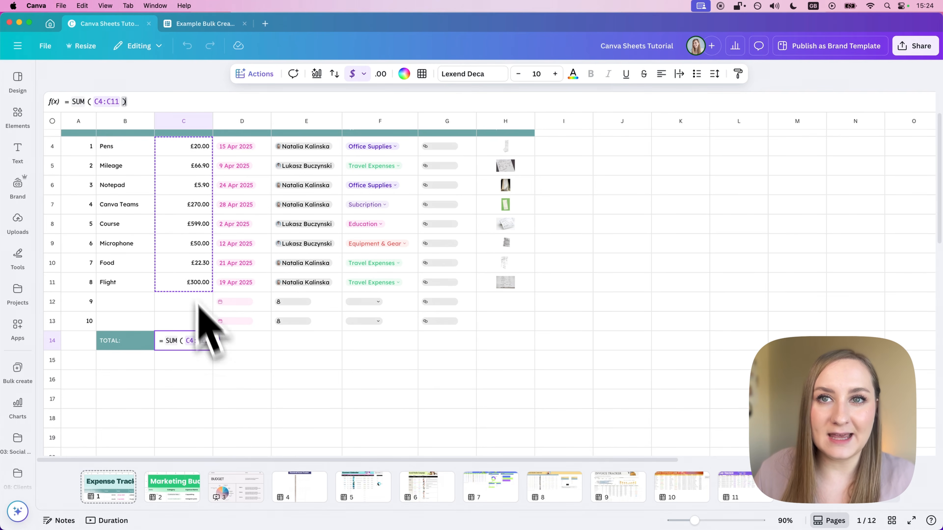
click(117, 100)
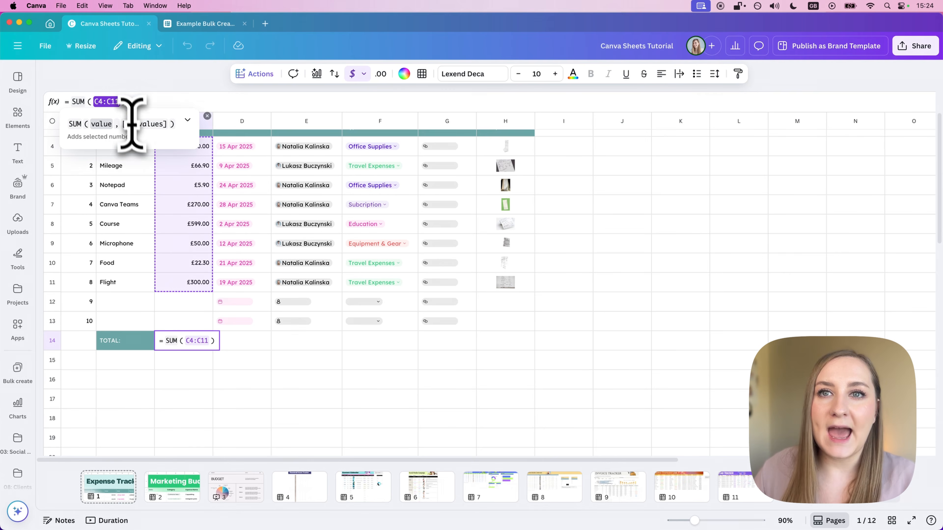
key(Return)
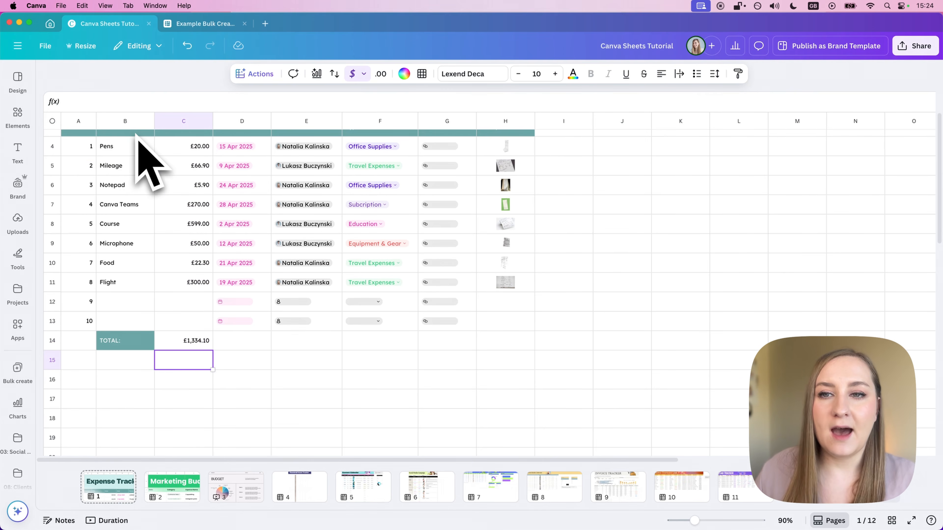
key(Up)
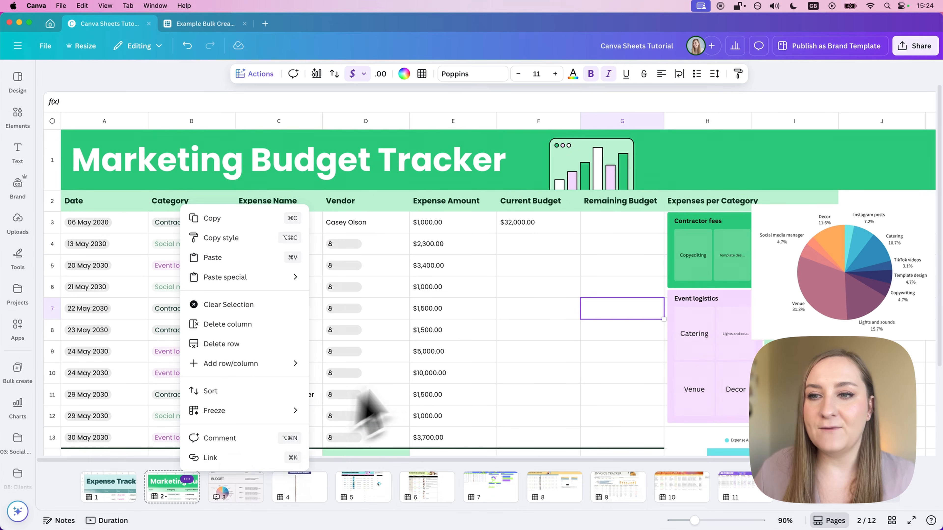
Generate a formula with Magic Formulas from the prompt "Count the remaining budget at the point of making this expense" and insert it into G3.
key(Escape)
click(570, 274)
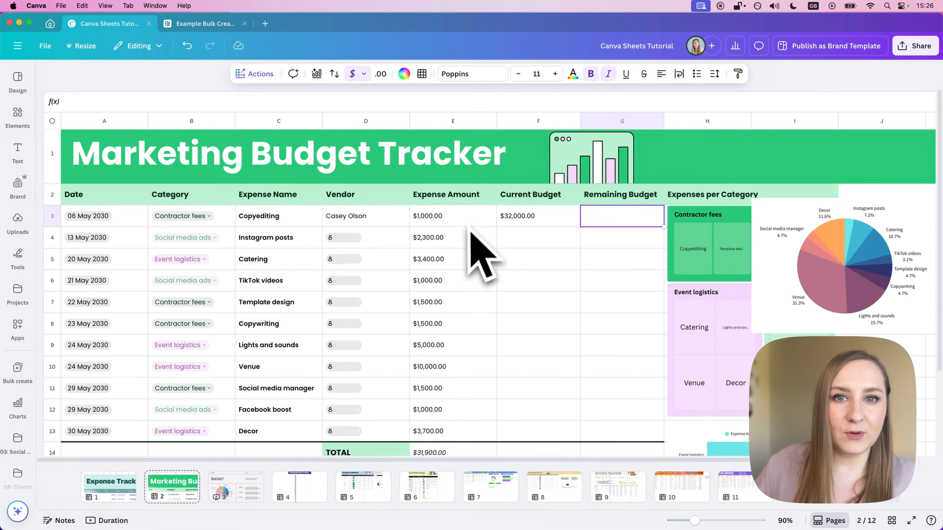
double_click(604, 222)
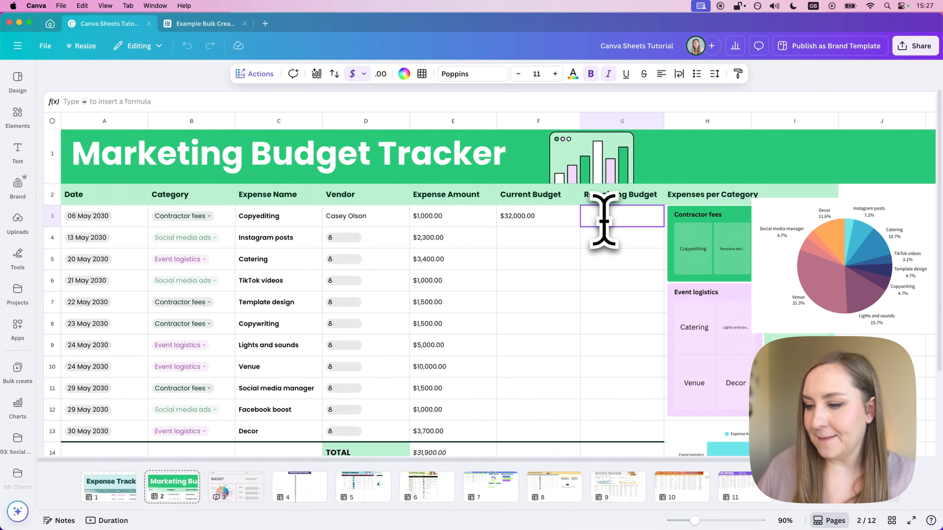
text(=)
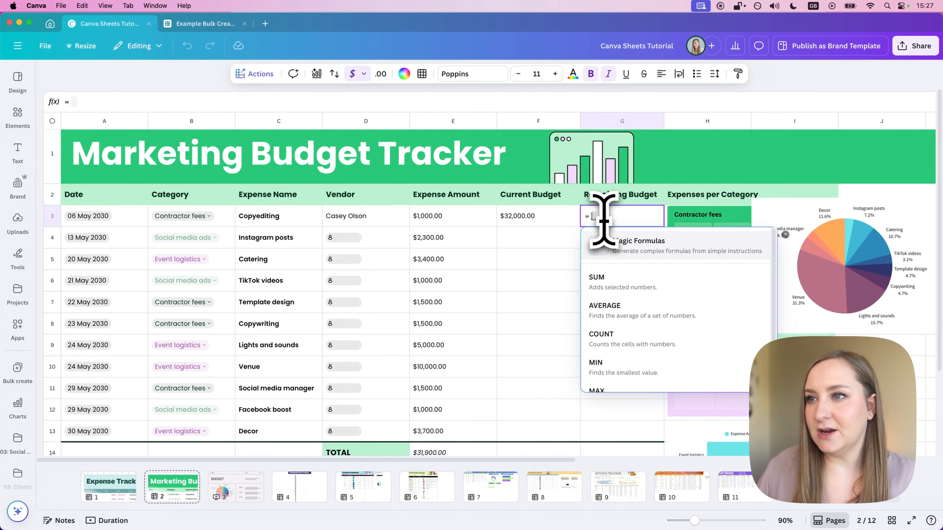
click(654, 253)
text(Count the remaining budget at the point of making this expense)
click(905, 289)
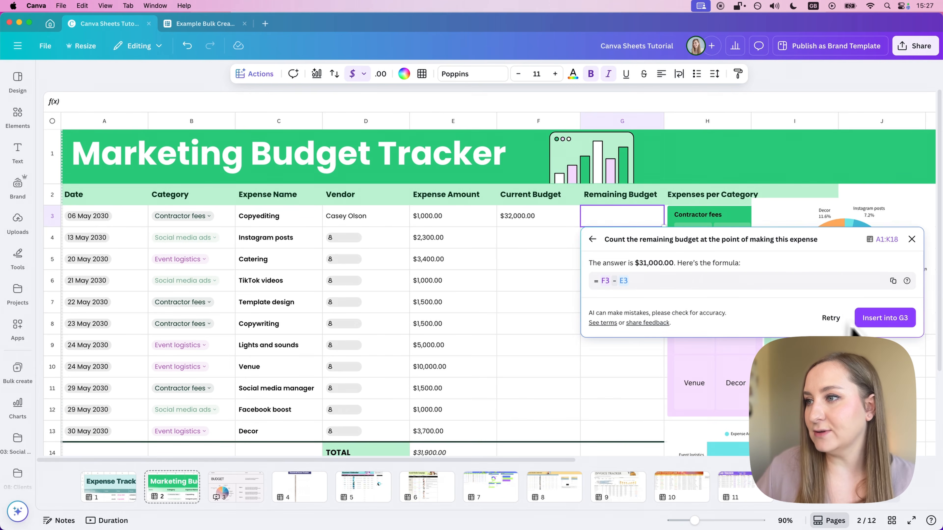
click(903, 322)
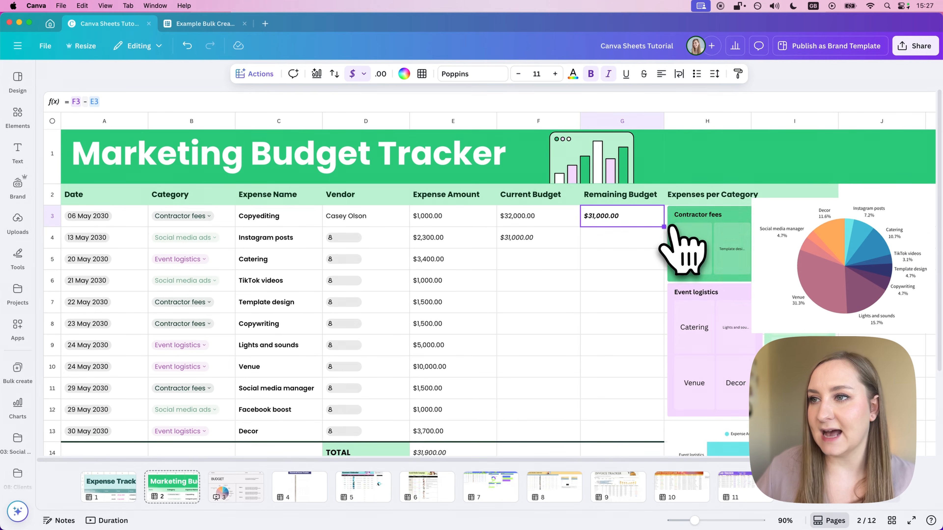
Copy the remaining budget formula from G3 down through G13 and check the formula in G4.
click(562, 242)
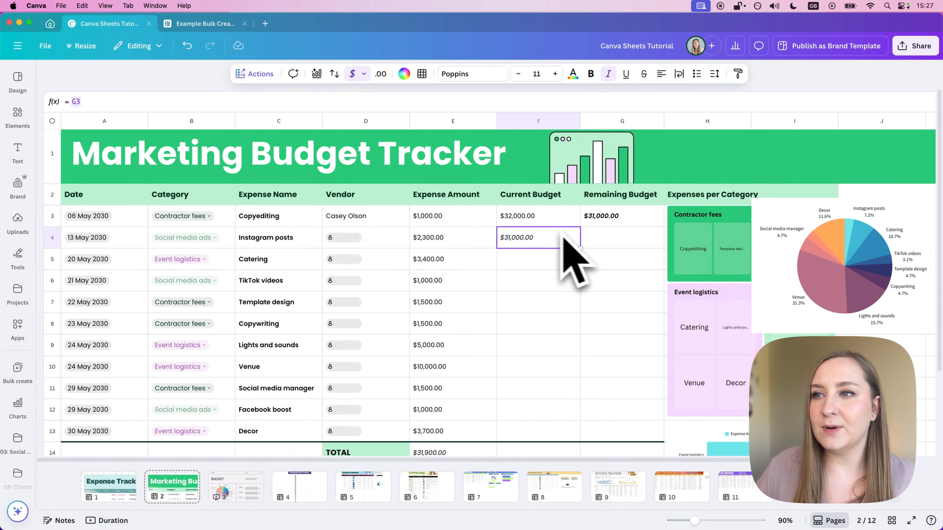
click(640, 219)
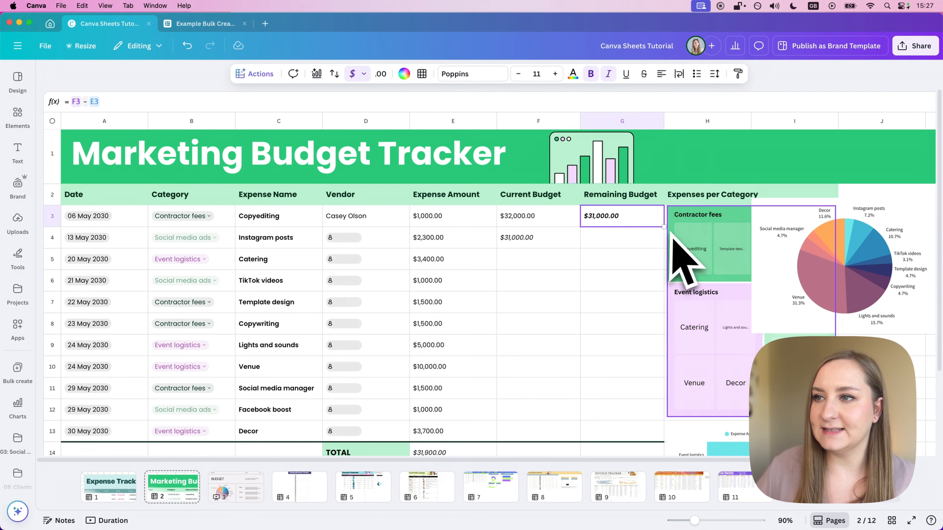
drag(664, 227, 642, 437)
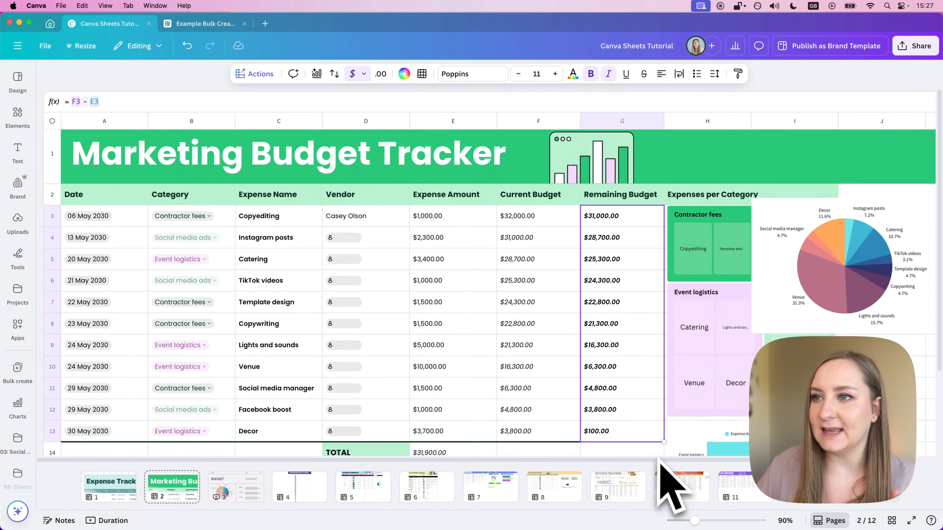
click(628, 238)
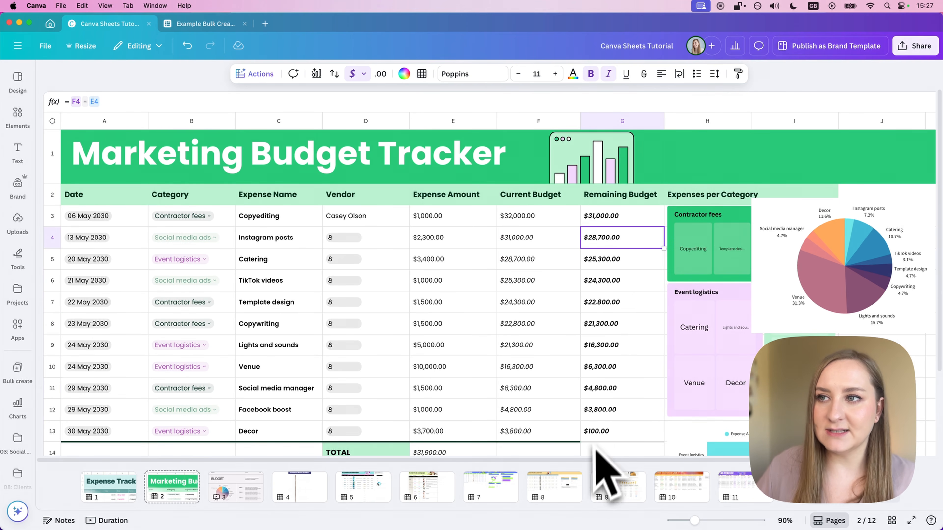
scroll(604, 446, down, 2)
scroll(603, 353, up, 3)
Select the budget tracker cells from A1 to G13.
click(618, 438)
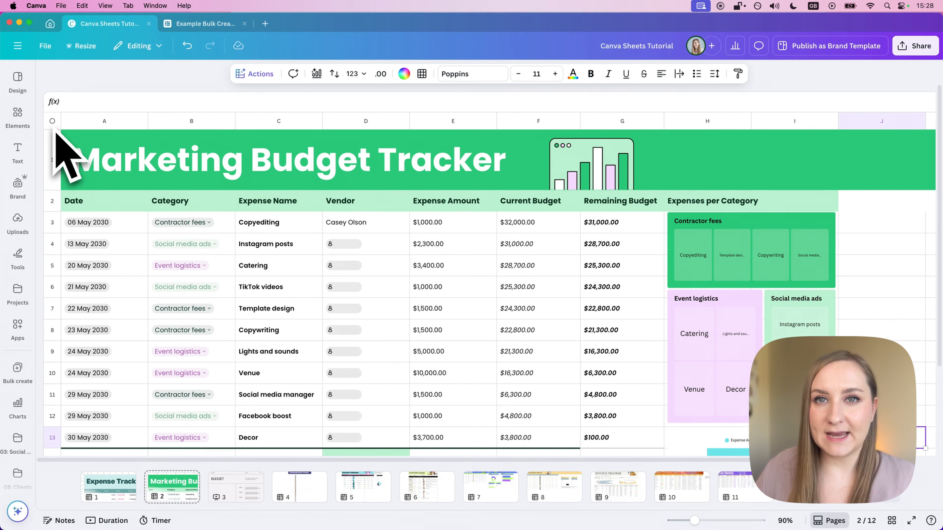
click(549, 438)
drag(596, 442, 104, 189)
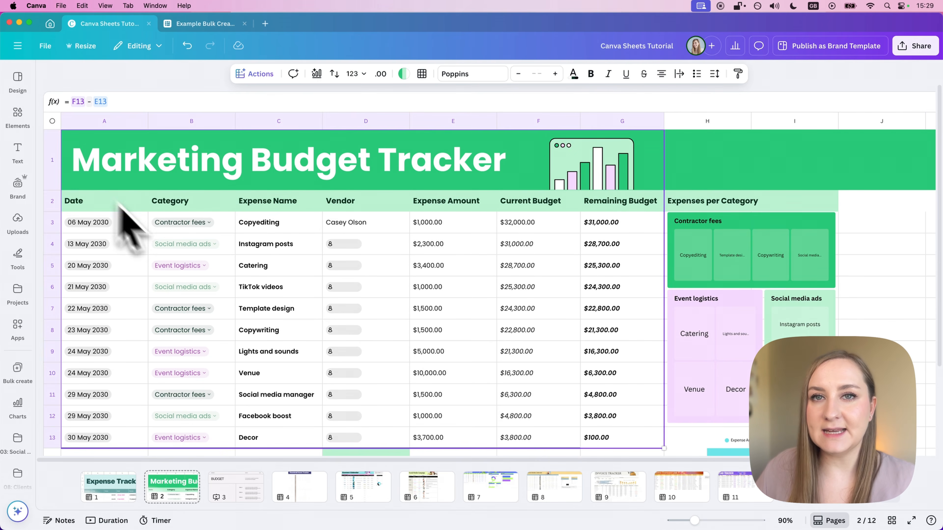
click(182, 287)
Generate Magic Insights for the entire sheet with the question "What category ate the most of the budget?".
mouse_move(28, 98)
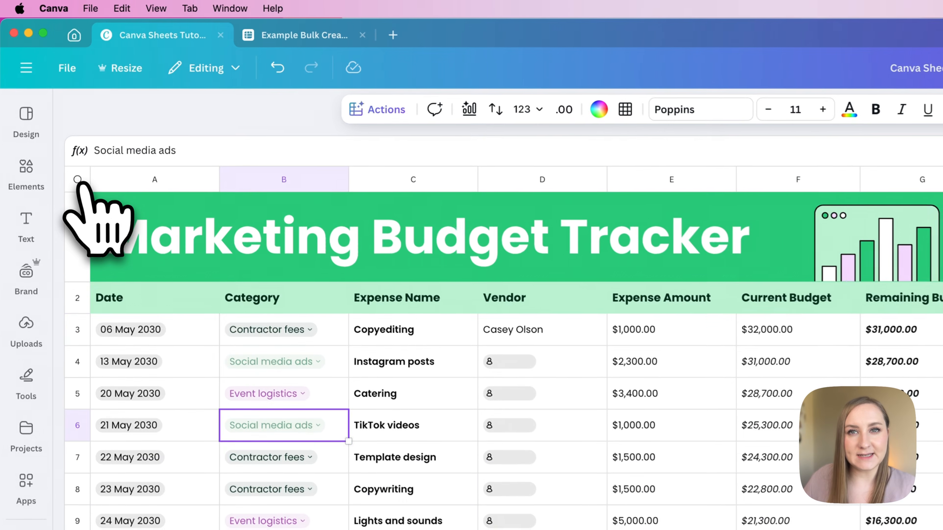
click(71, 164)
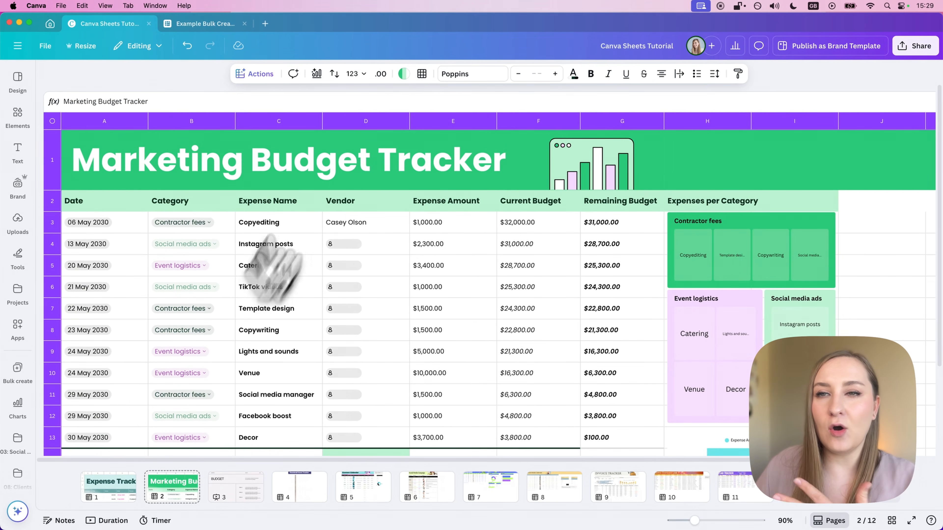
click(256, 73)
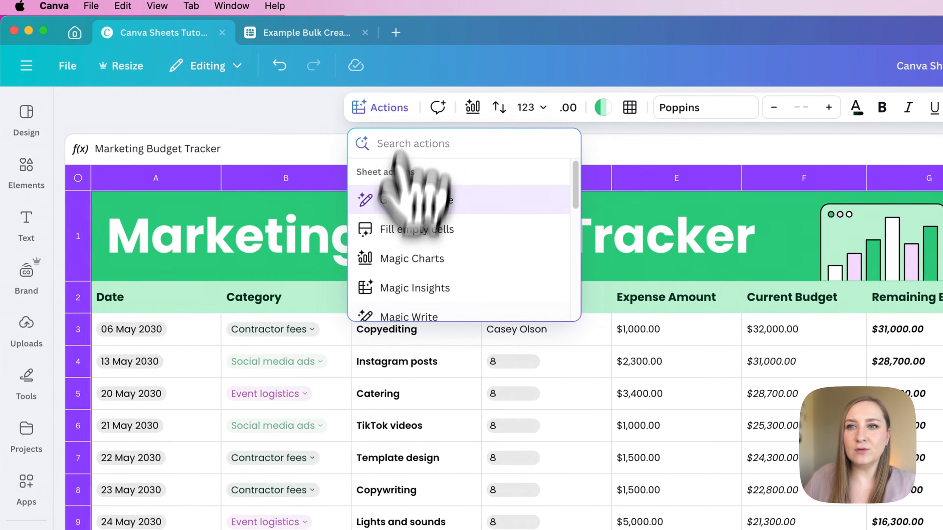
click(498, 293)
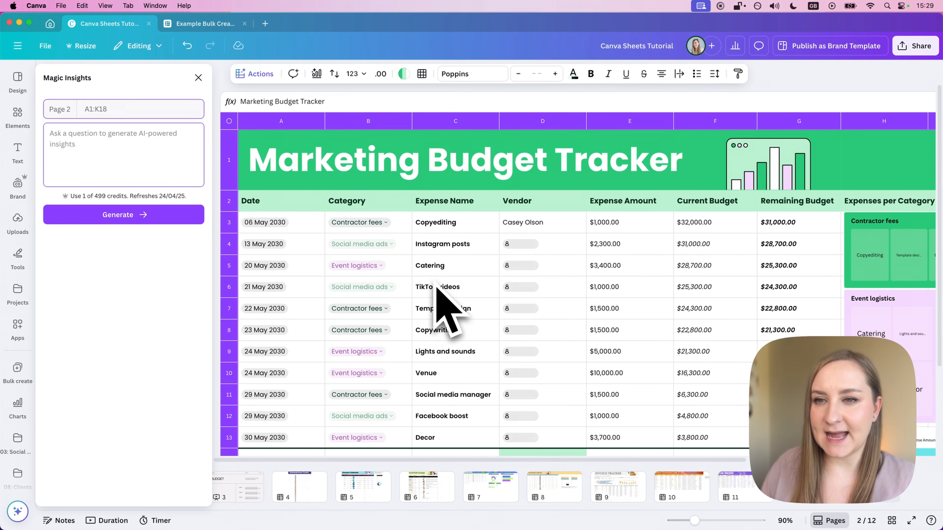
text(What category ate the most of the budget?)
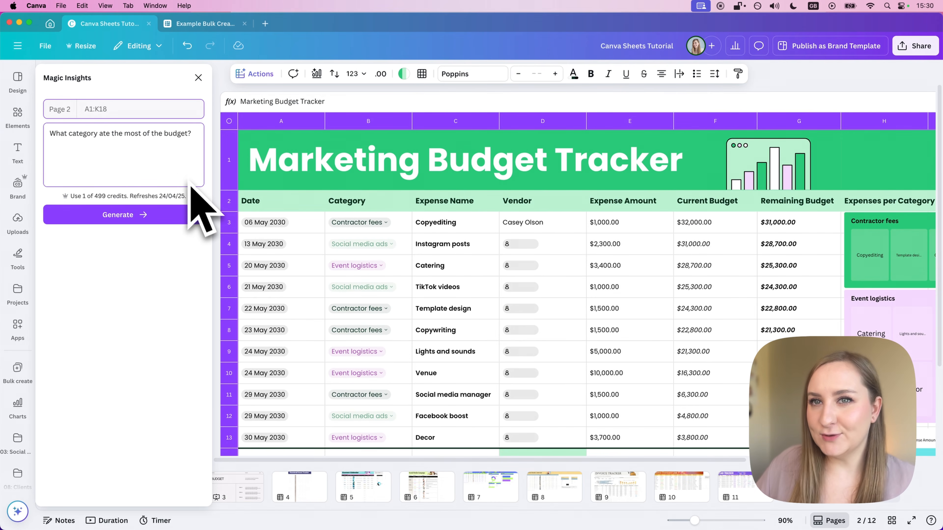
click(146, 215)
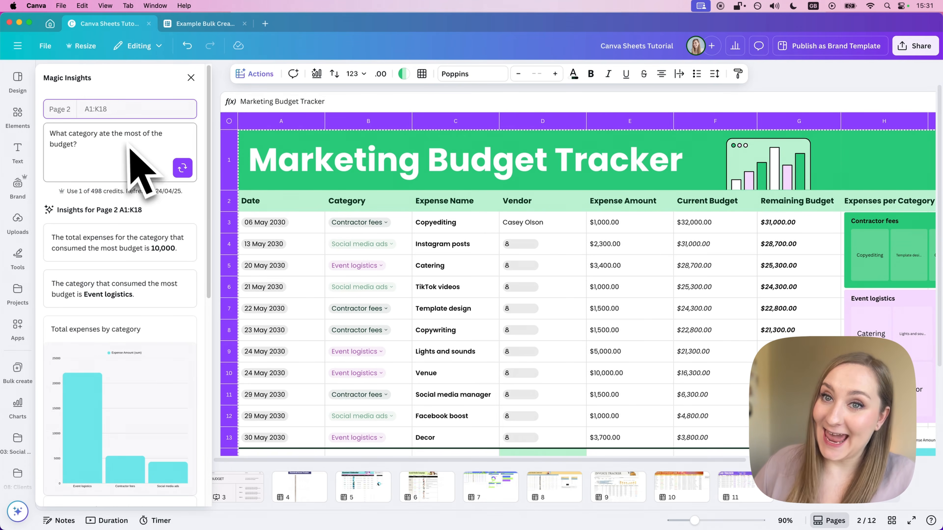
Examine the generated insights, including the formulas behind the two text answers and the suggested charts.
click(153, 238)
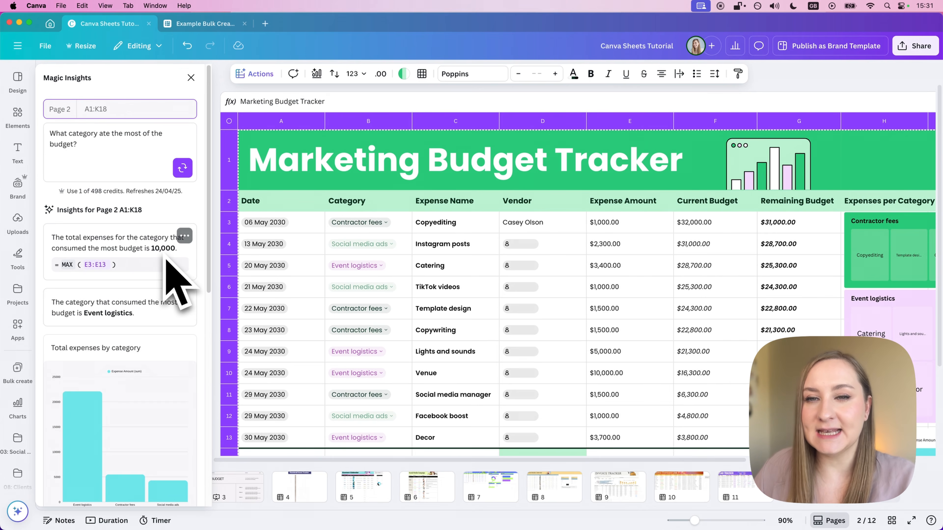
click(170, 292)
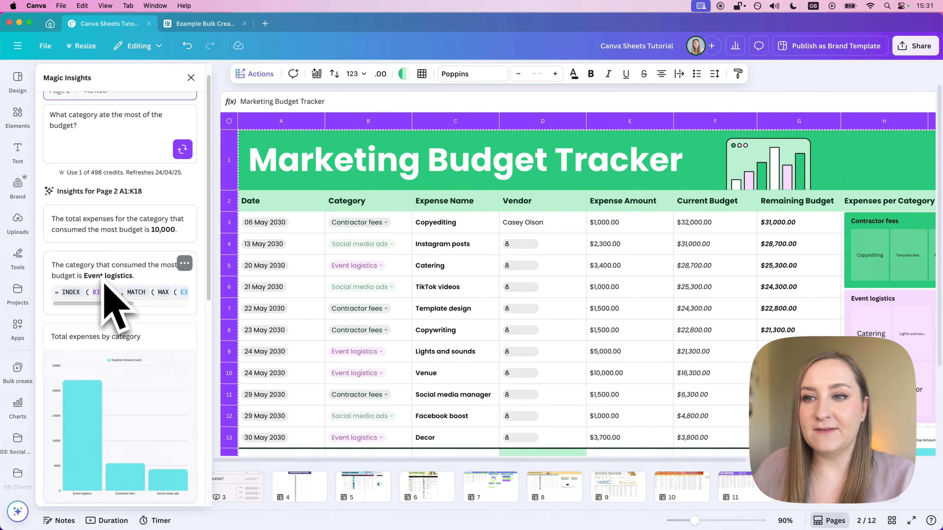
scroll(148, 215, down, 5)
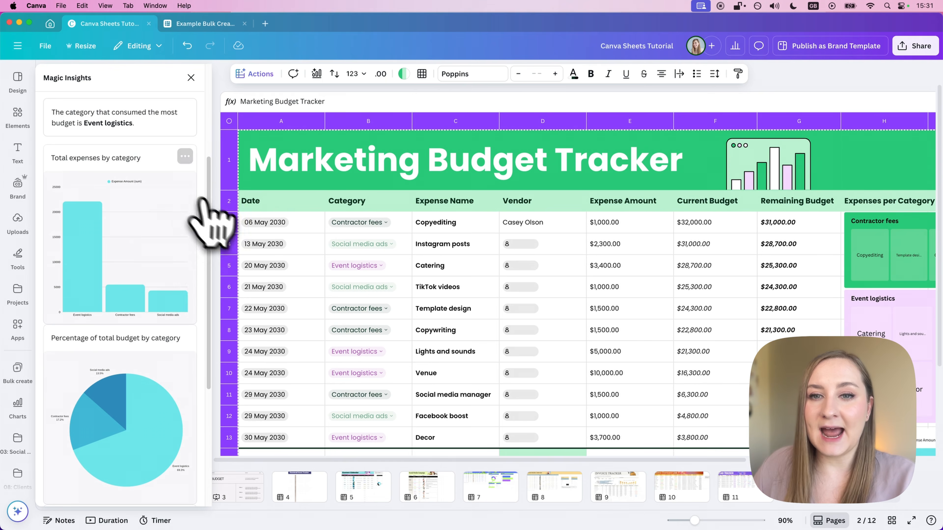
scroll(186, 212, down, 3)
scroll(100, 334, down, 3)
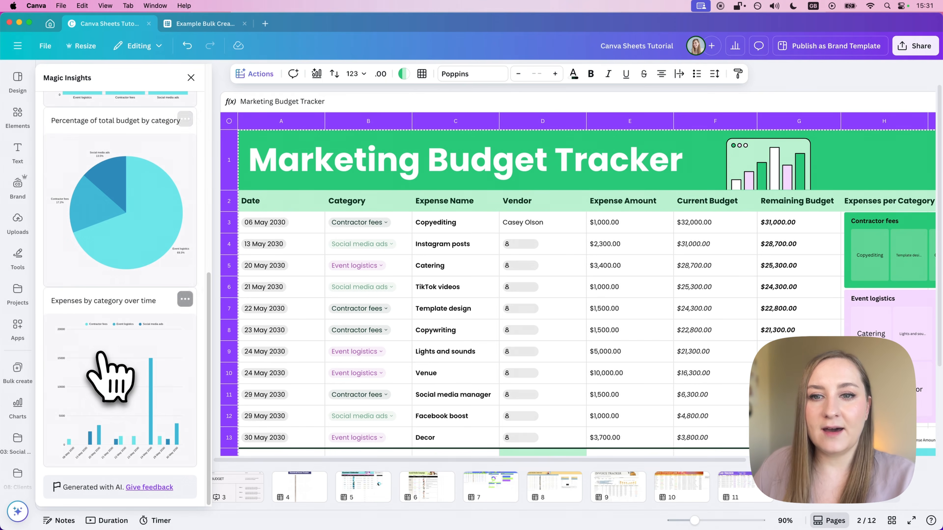
scroll(148, 242, up, 1)
scroll(139, 254, up, 1)
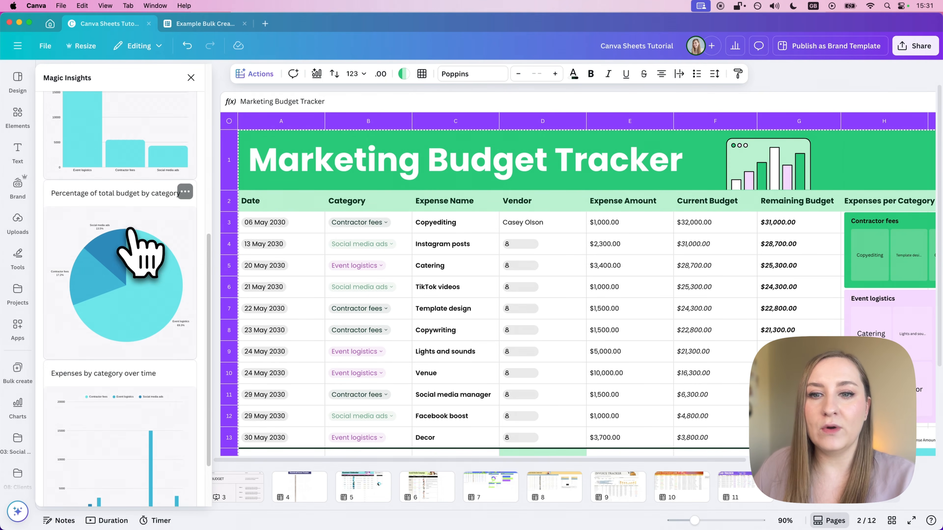
scroll(140, 253, down, 3)
scroll(148, 335, up, 5)
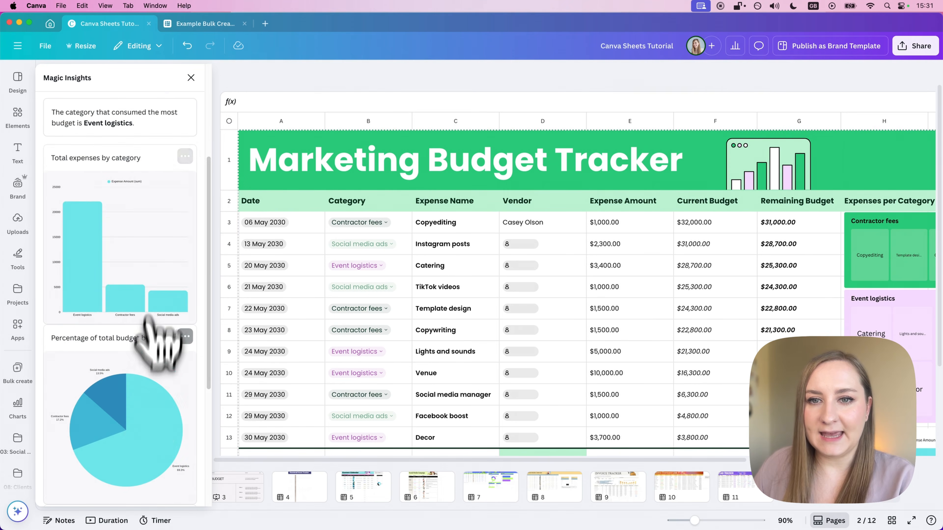
Add the suggested "Percentage of total budget by category" pie chart to the sheet and shrink it.
click(151, 438)
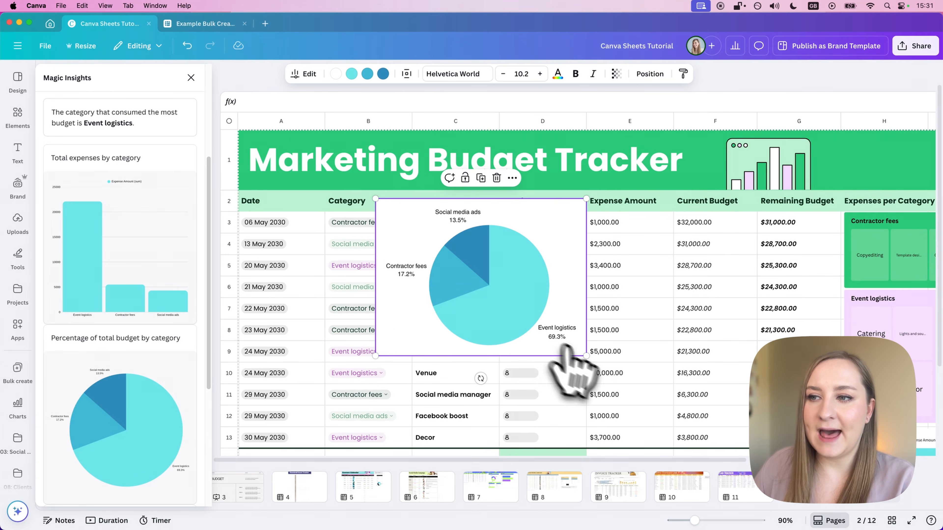
drag(586, 356, 523, 311)
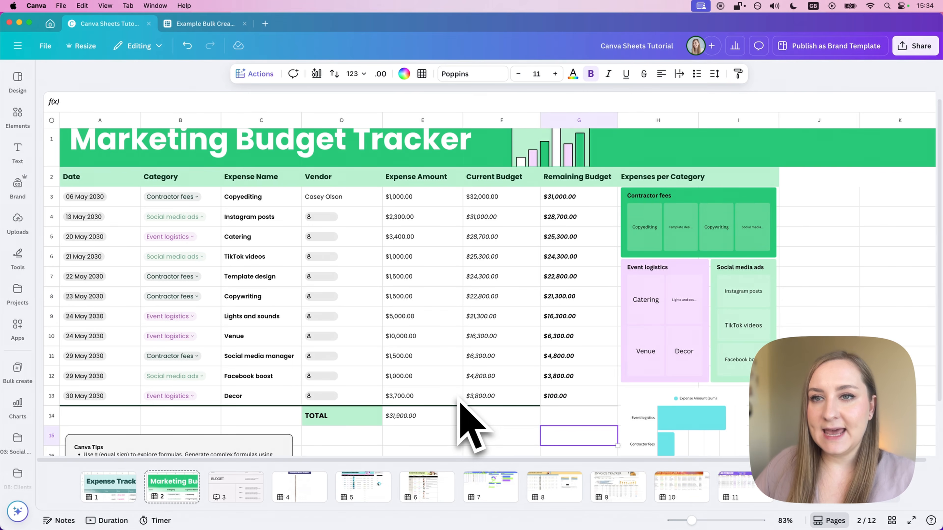
Select the tracker range B2:F13 and open Magic Charts for it.
drag(525, 403, 188, 172)
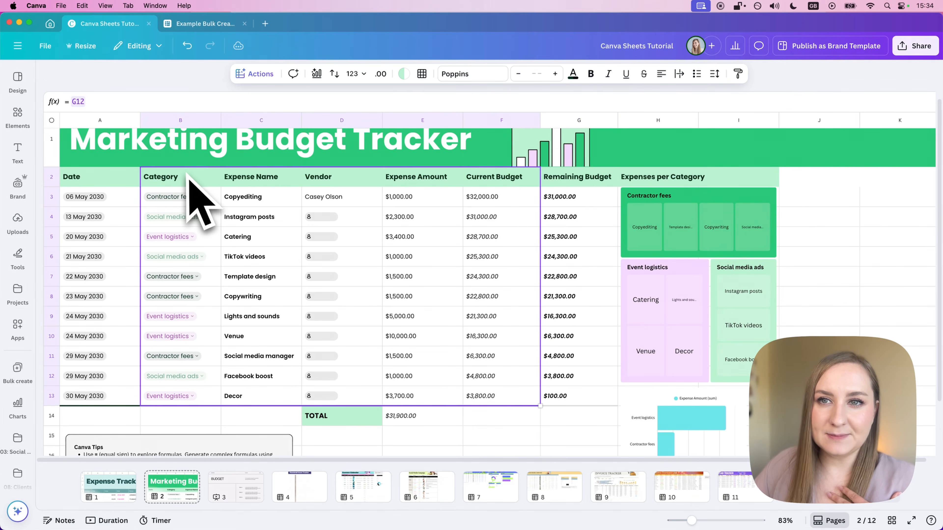
click(259, 76)
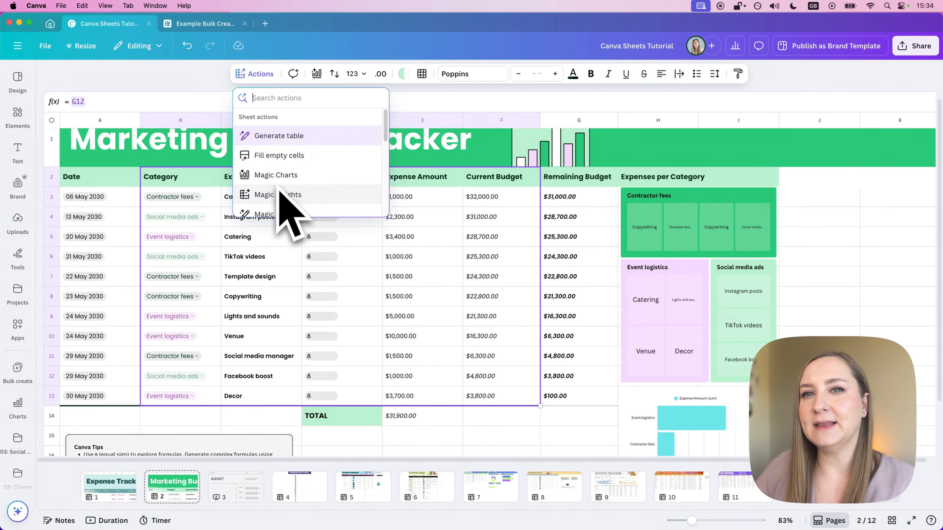
scroll(323, 167, down, 2)
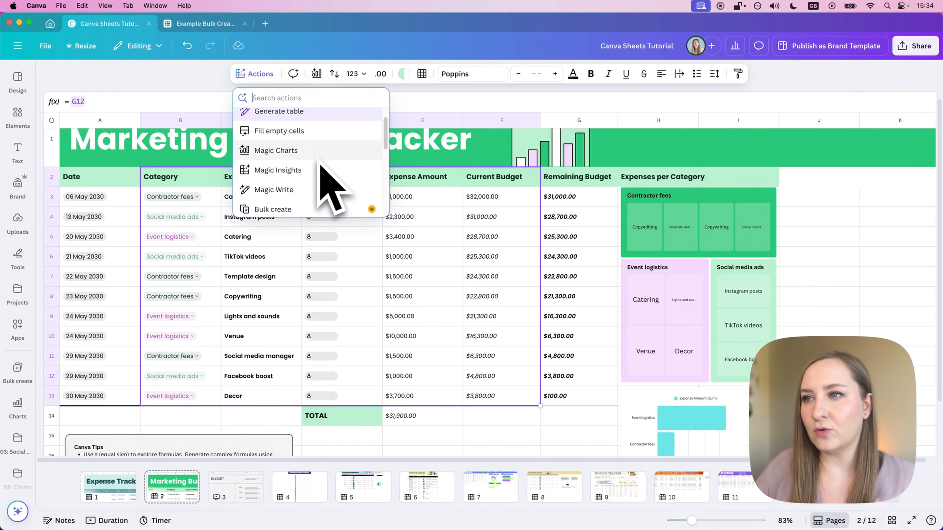
scroll(322, 167, down, 1)
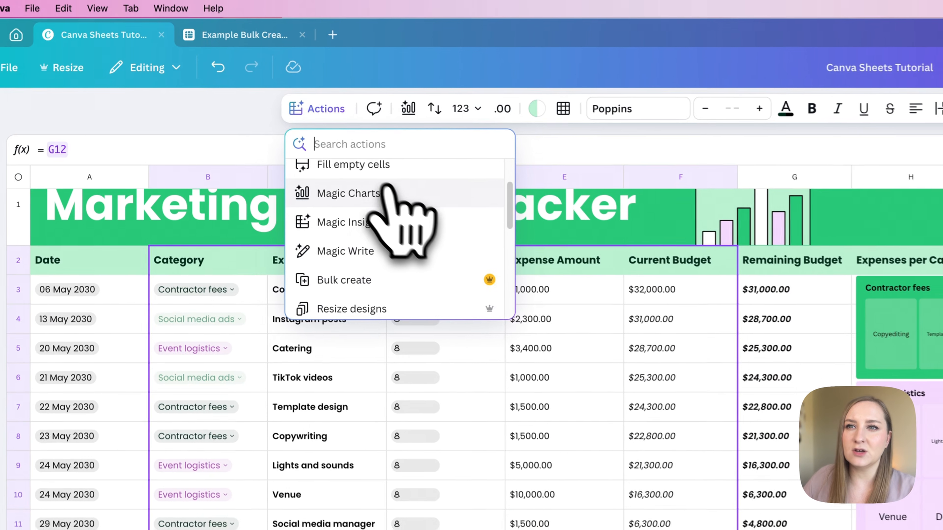
click(313, 164)
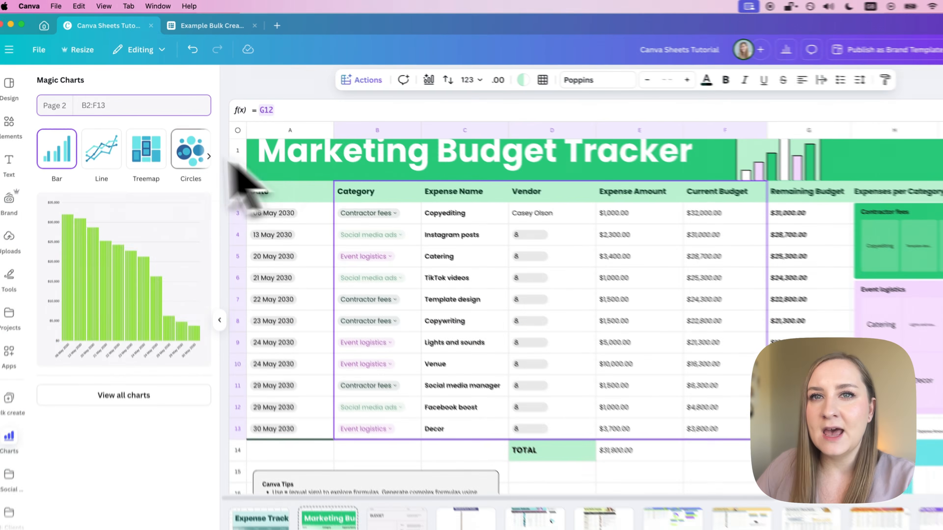
Preview the line, treemap, circles and bubble charts, and insert a pie chart of the range B2:E13.
click(97, 141)
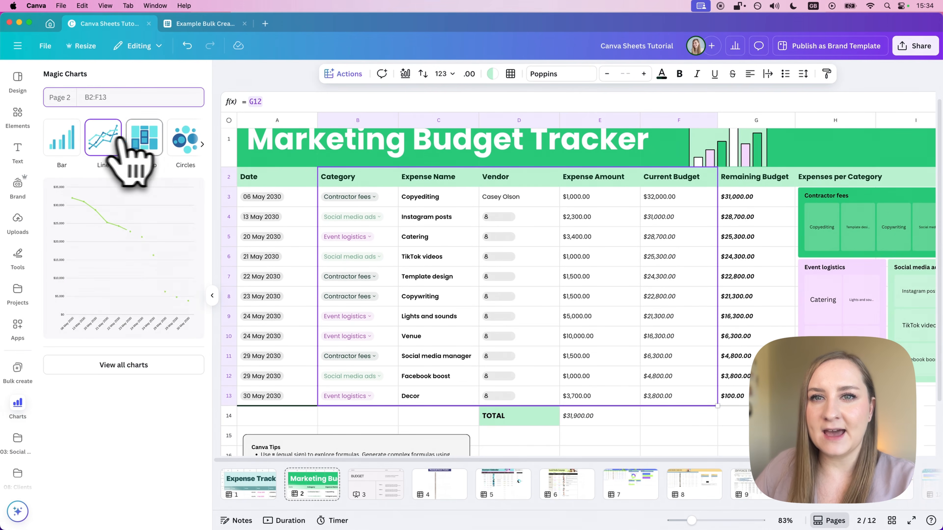
click(144, 137)
click(178, 143)
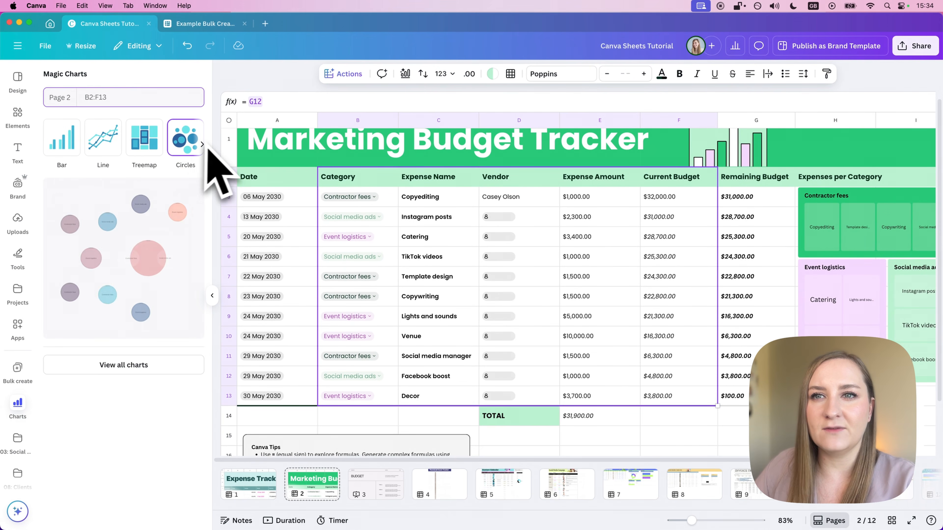
click(202, 144)
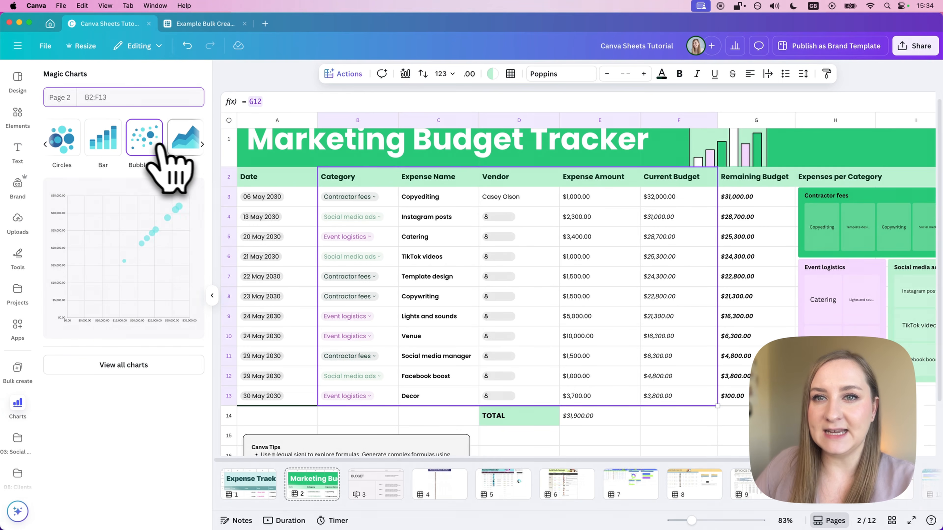
click(202, 144)
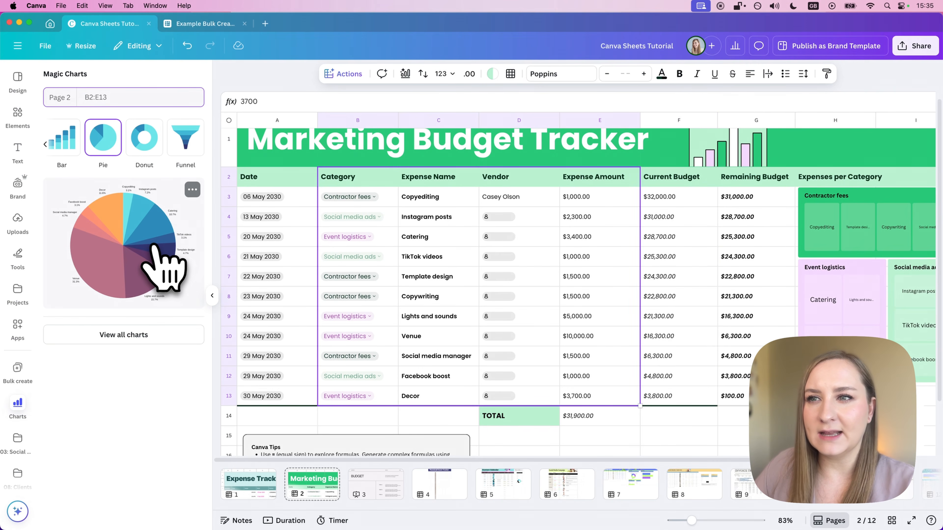
click(154, 247)
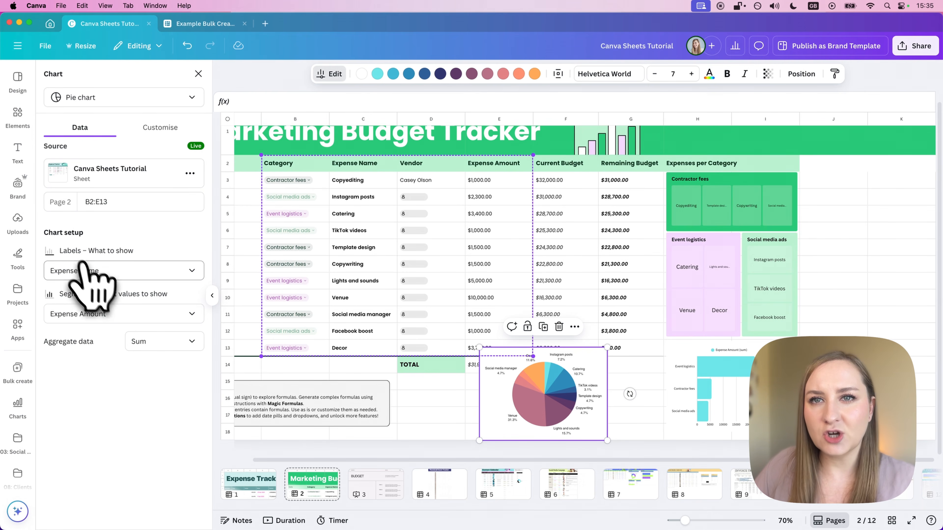
Preview the pie chart's values as numbers, return them to percentages, and check the chart's remaining customisation settings.
click(167, 129)
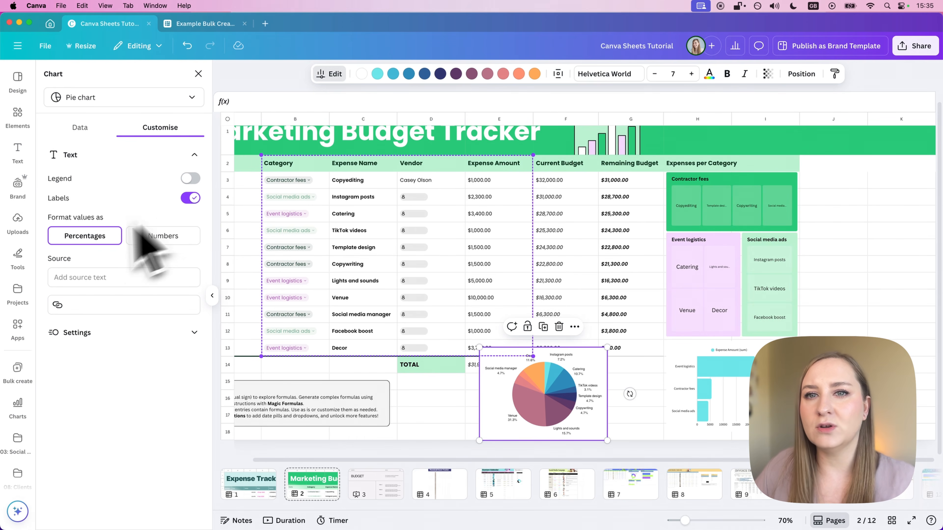
click(185, 240)
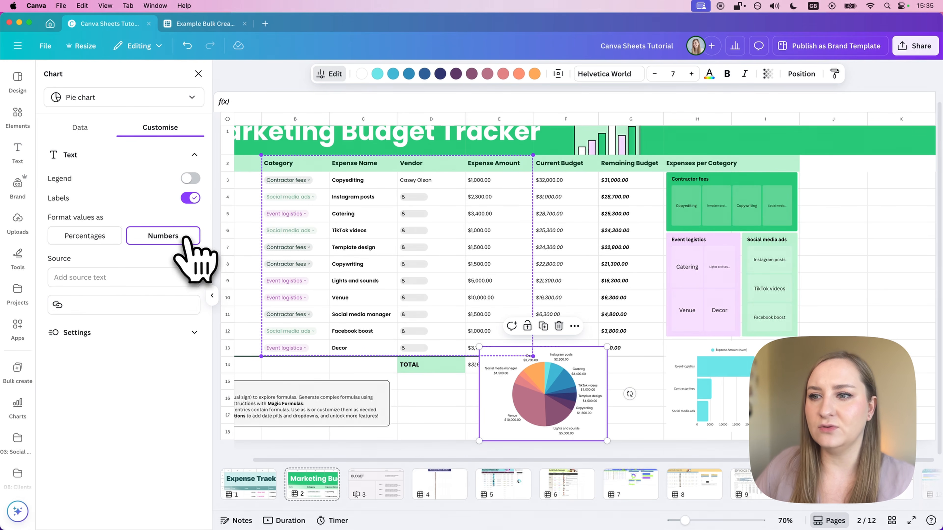
click(92, 245)
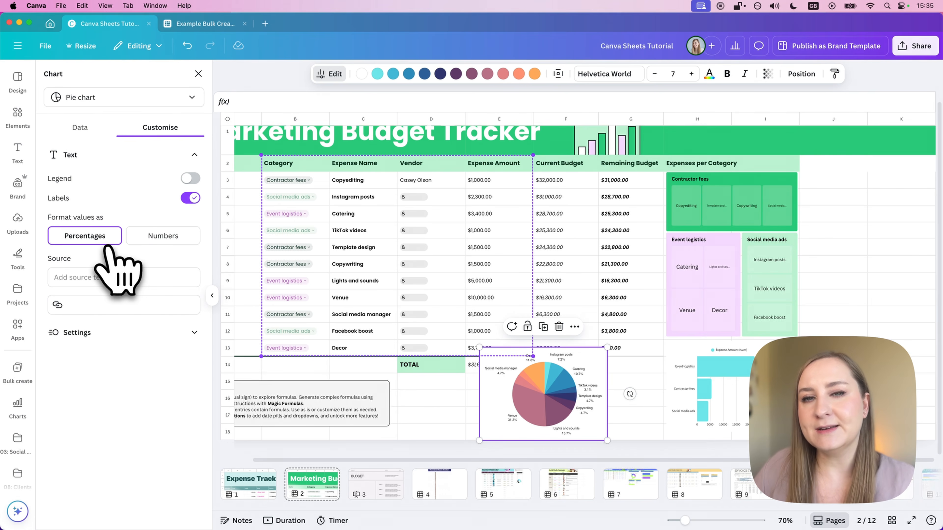
click(168, 332)
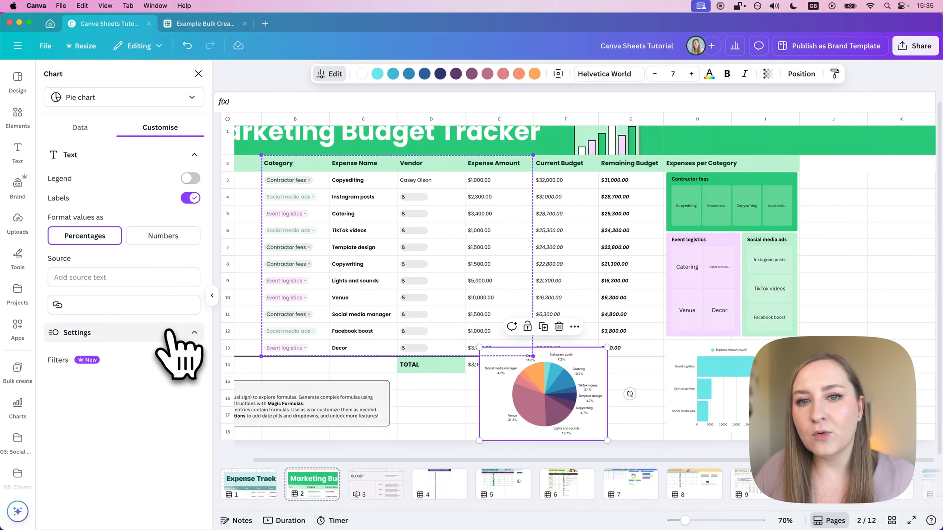
click(98, 134)
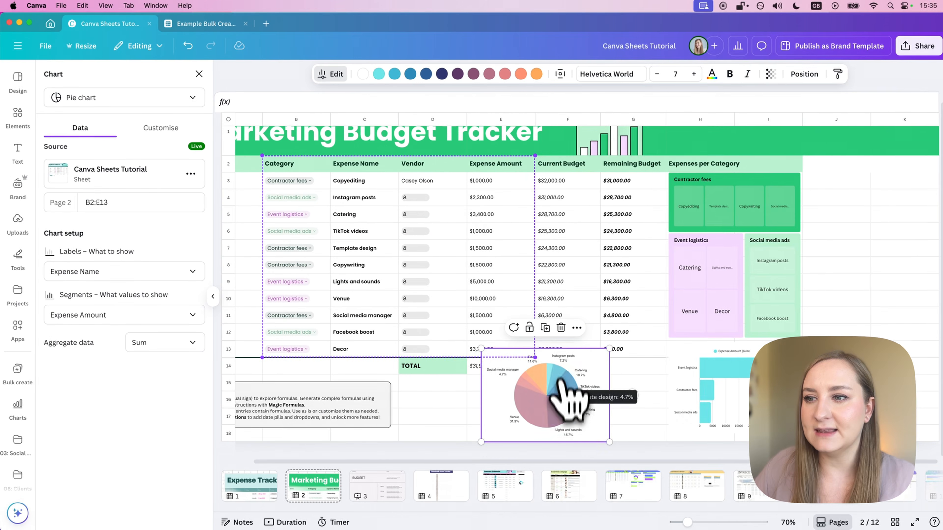
Shrink the pie chart and place it below the tracker table, beside the expense bar chart.
drag(564, 398, 530, 404)
drag(617, 334, 581, 374)
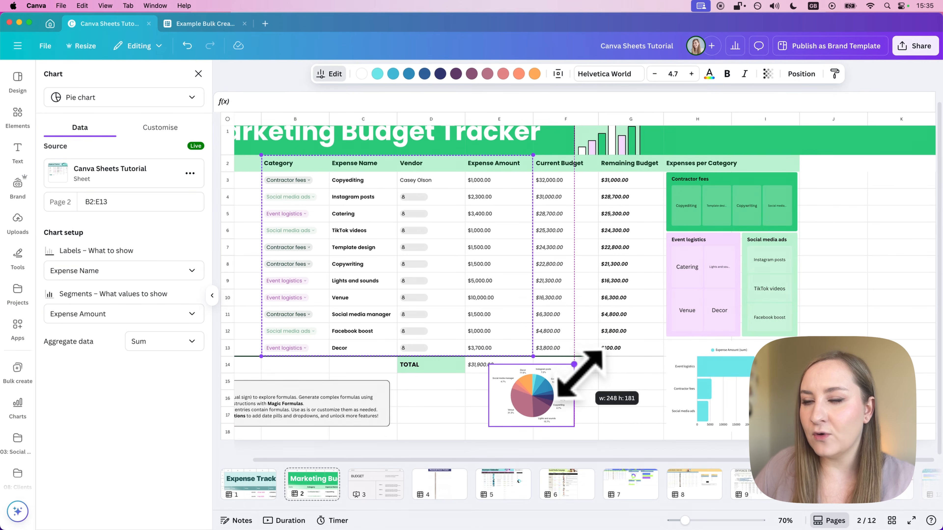
drag(546, 422, 631, 416)
click(529, 397)
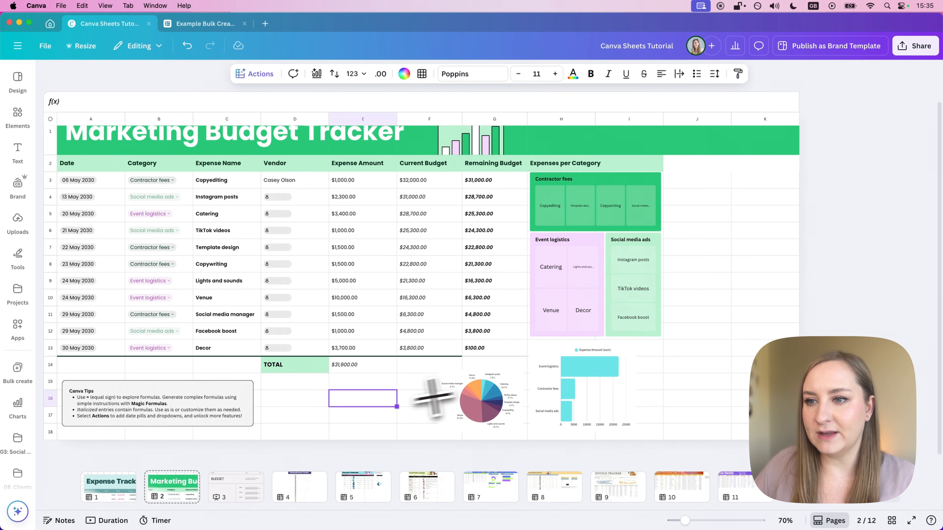
Copy the pie chart from the Marketing Budget Tracker to the Budget page and enlarge it to fill the empty area below the title.
click(483, 401)
click(226, 491)
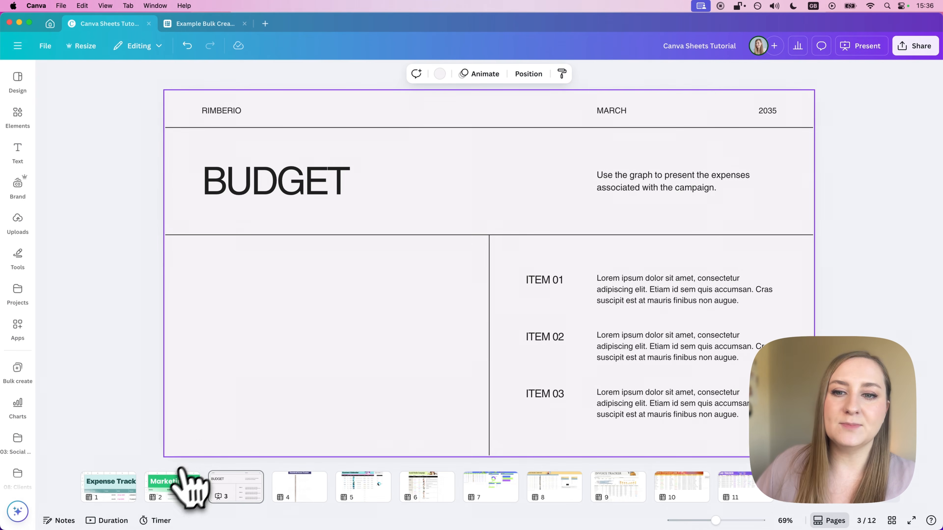
click(182, 491)
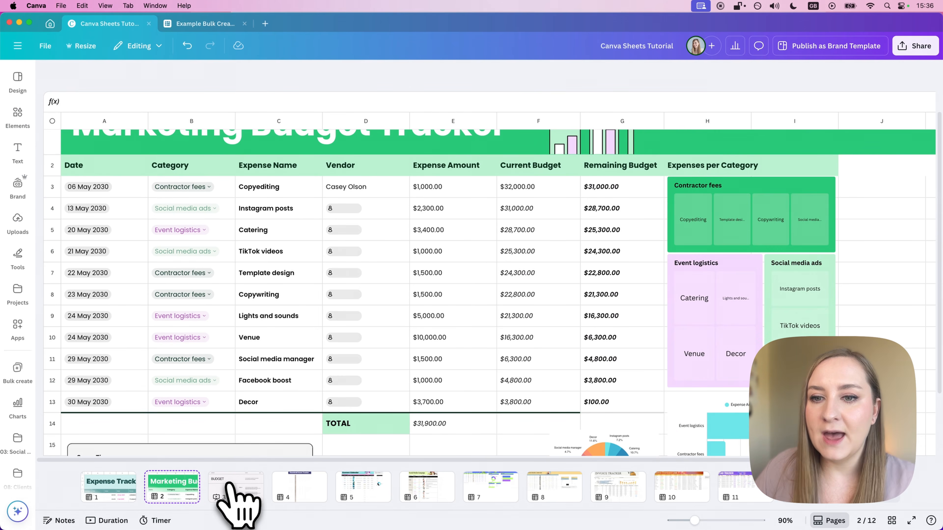
click(233, 491)
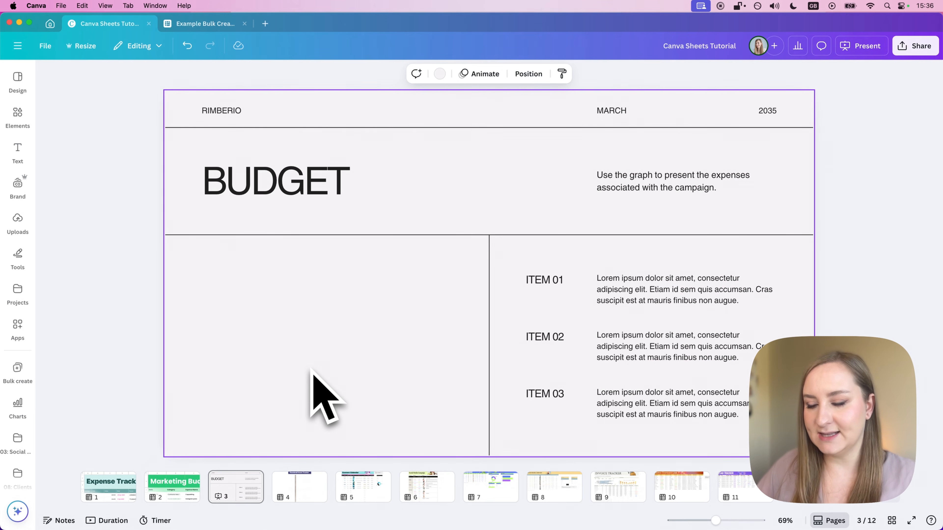
key(super+v)
drag(589, 399, 462, 429)
drag(404, 329, 400, 335)
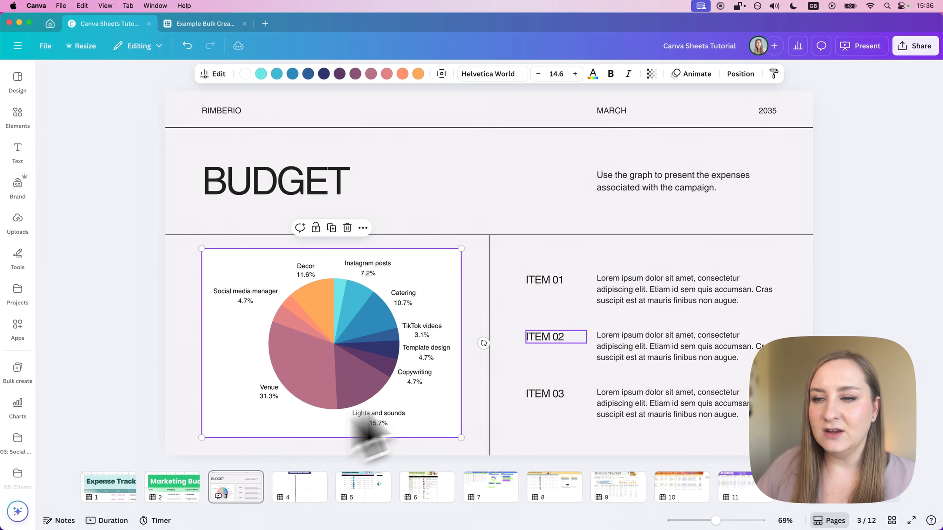
Match the pie chart's background to the Budget page by sampling the page colour, and shift the chart slightly within its area.
click(215, 73)
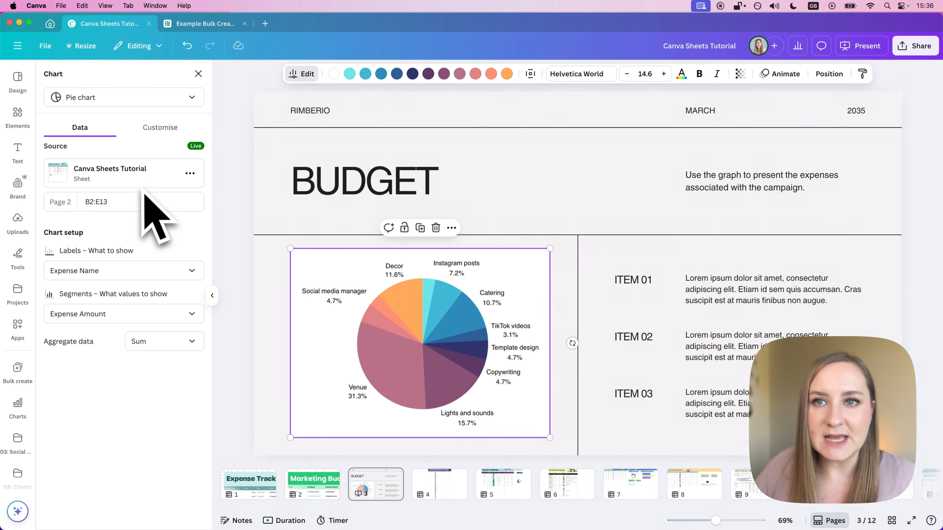
click(334, 74)
click(54, 148)
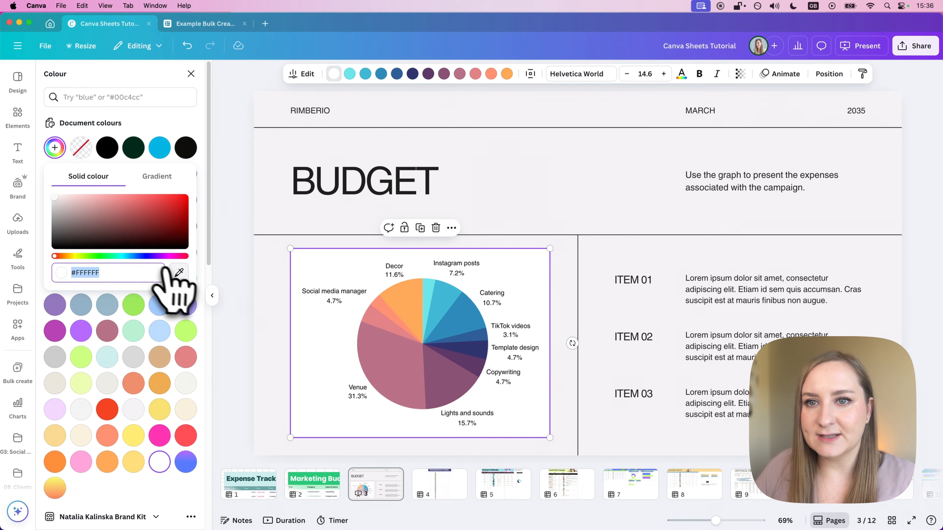
click(179, 272)
click(515, 182)
click(583, 348)
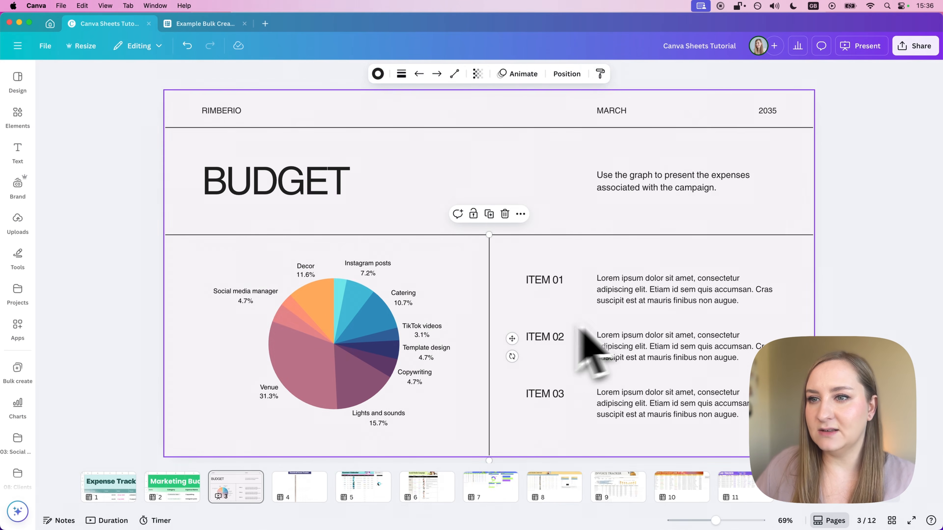
drag(396, 350, 388, 297)
click(543, 338)
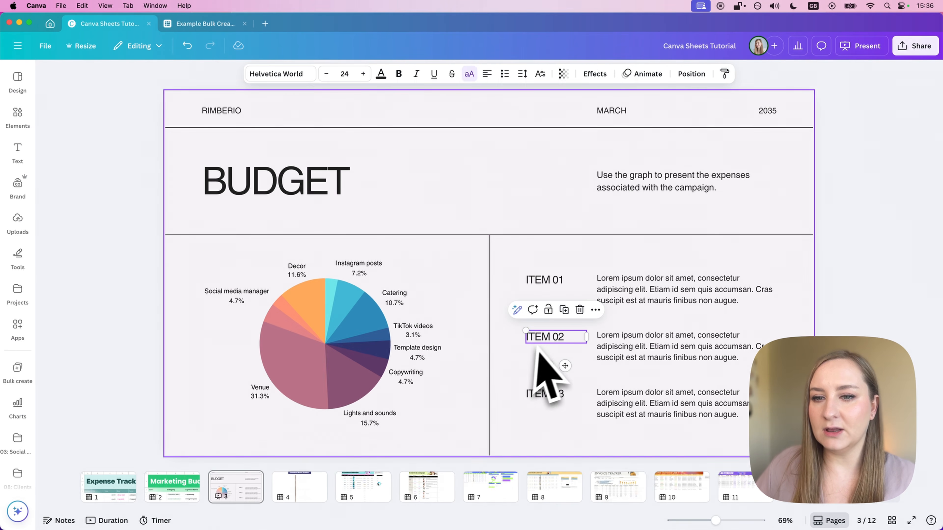
Set the Venue expense amount in E10 of the Marketing Budget Tracker to 100000 and check the linked pie chart.
click(167, 487)
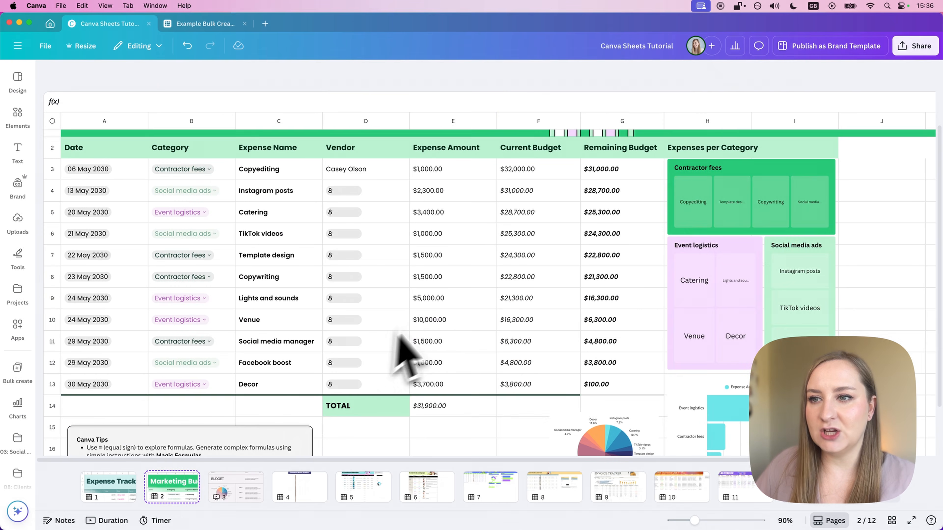
click(455, 325)
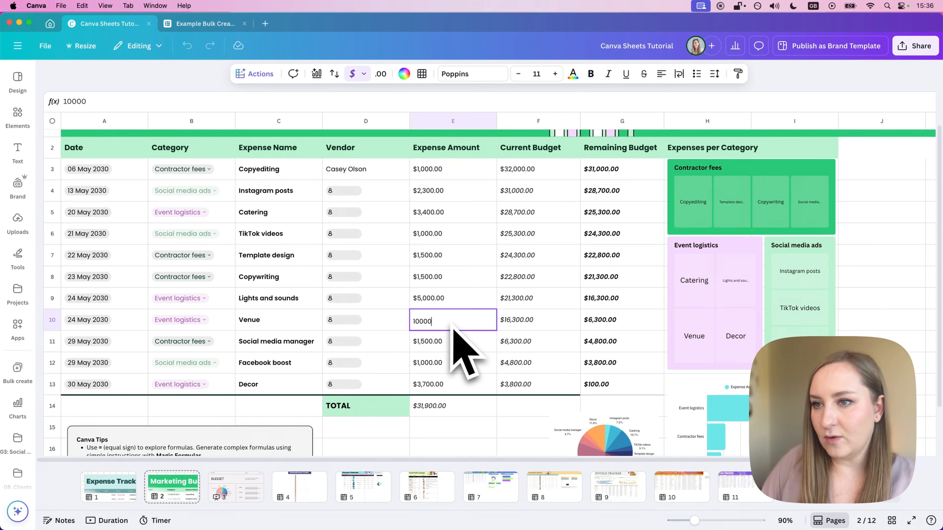
text(0)
key(Return)
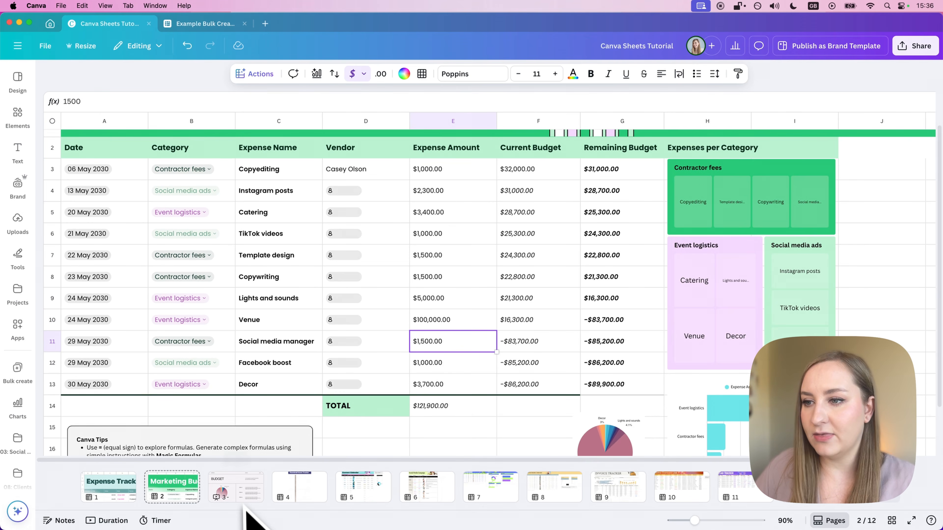
scroll(410, 421, down, 2)
click(629, 440)
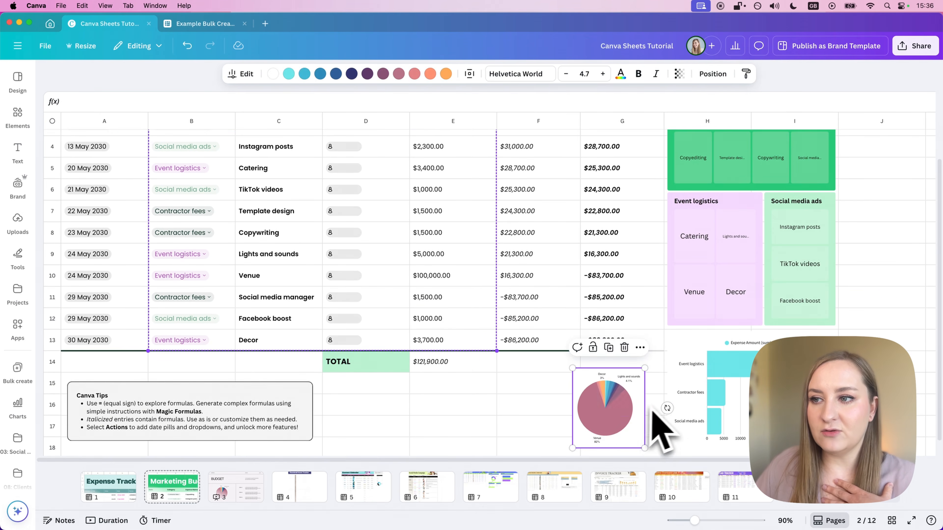
Copy the Budget page's pie chart into the Event Budget page of the Sample Presentation design and enlarge it beside the text.
click(223, 492)
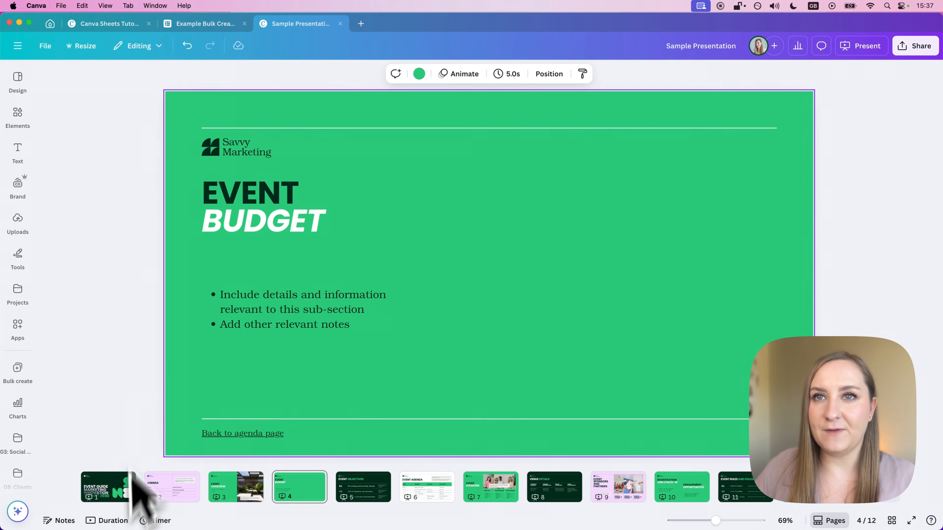
click(122, 24)
click(297, 24)
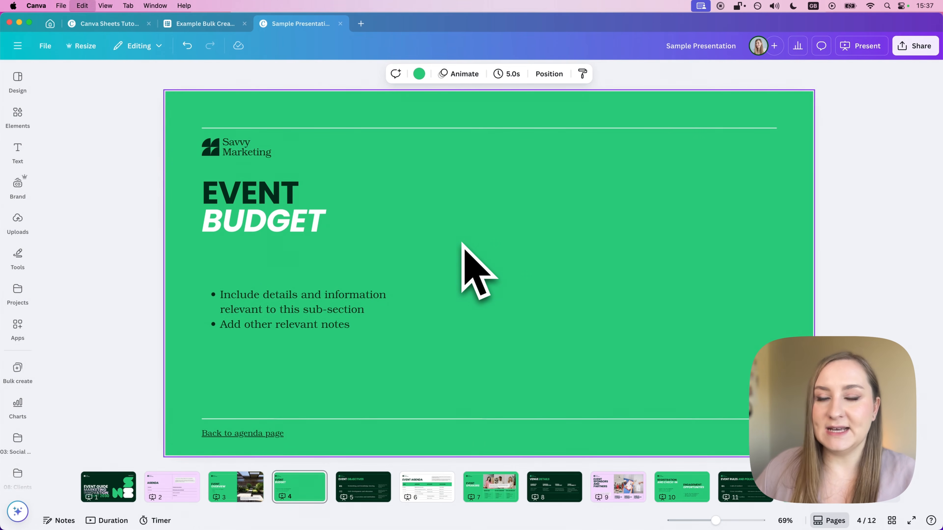
key(cmd+v)
drag(329, 375, 579, 295)
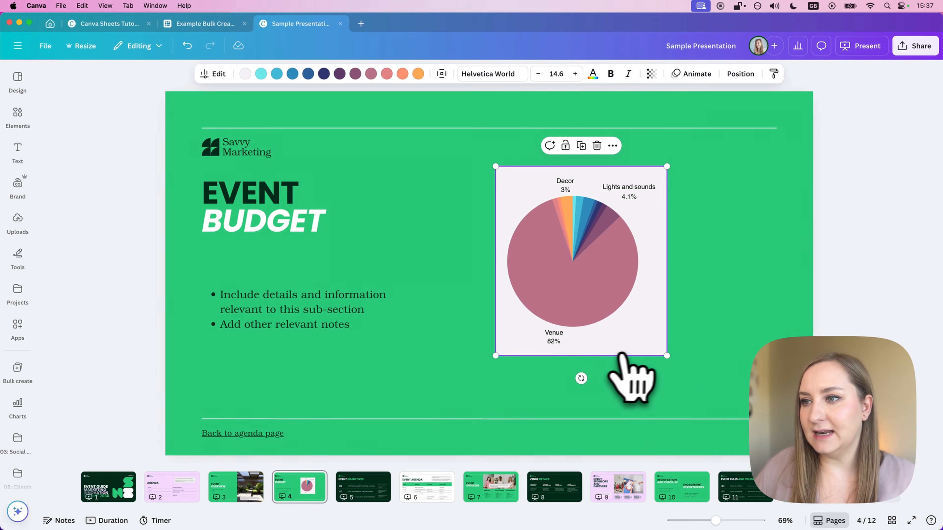
drag(666, 356, 646, 346)
Change the pasted pie chart's background to the green of the Event Budget page.
click(245, 73)
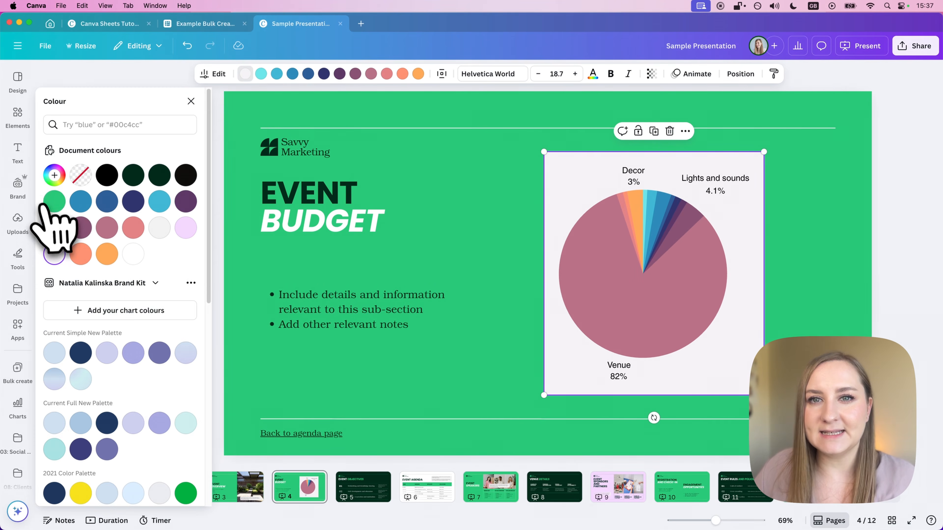
click(55, 202)
click(514, 305)
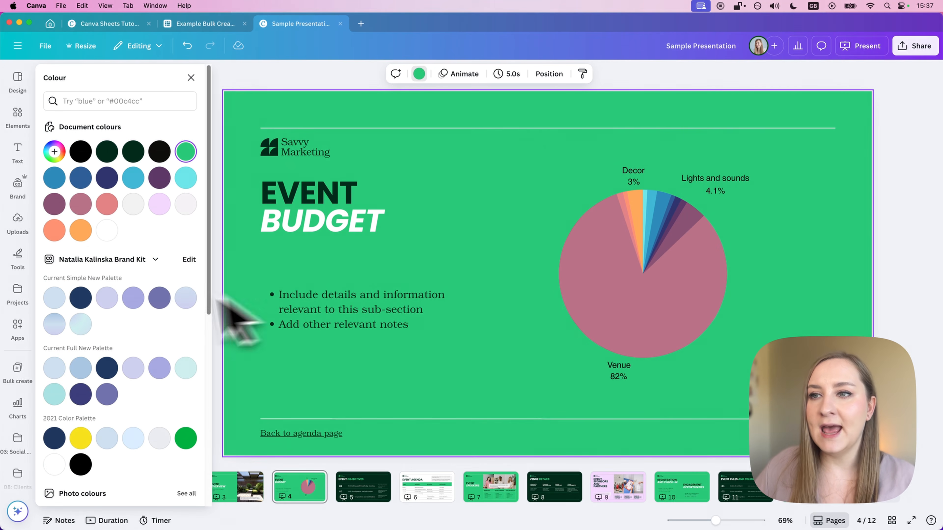
Return to the Marketing Budget Tracker in Canva Sheets Tutorial and set the Venue expense amount back to 10000.
click(95, 23)
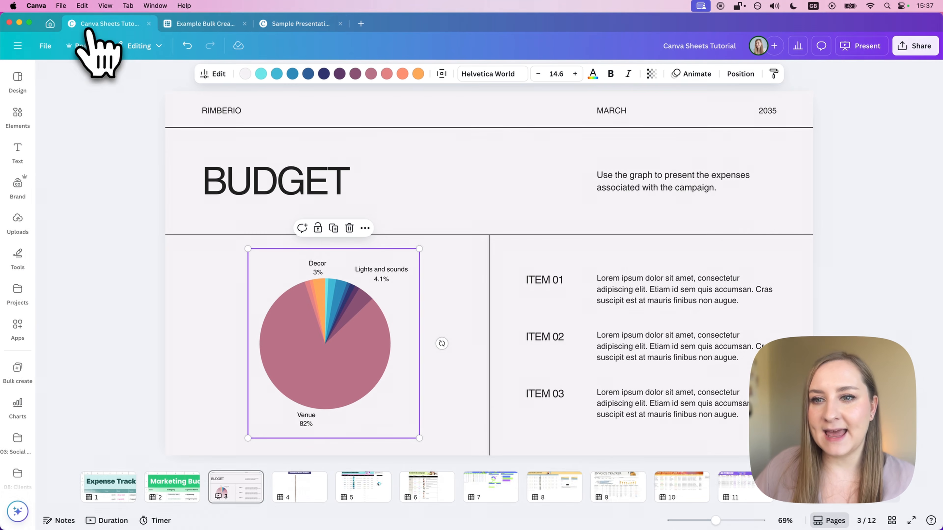
click(185, 501)
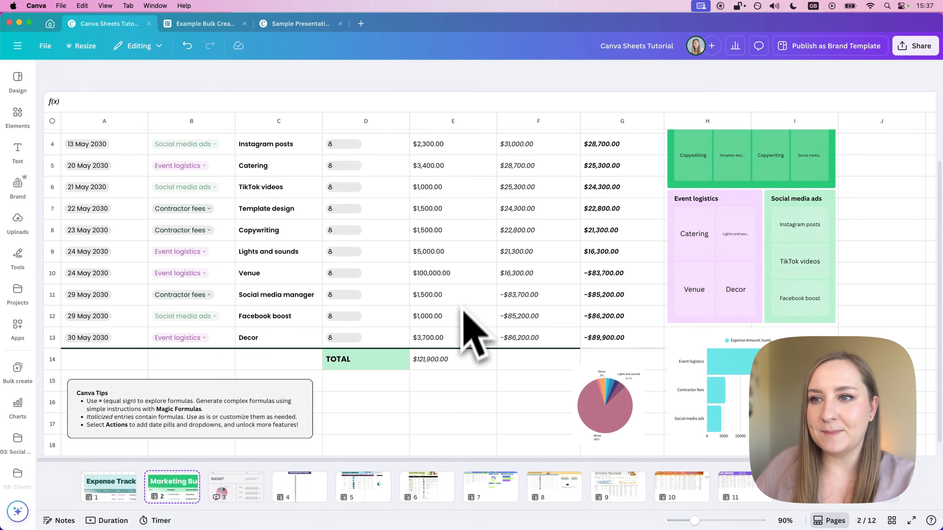
click(476, 280)
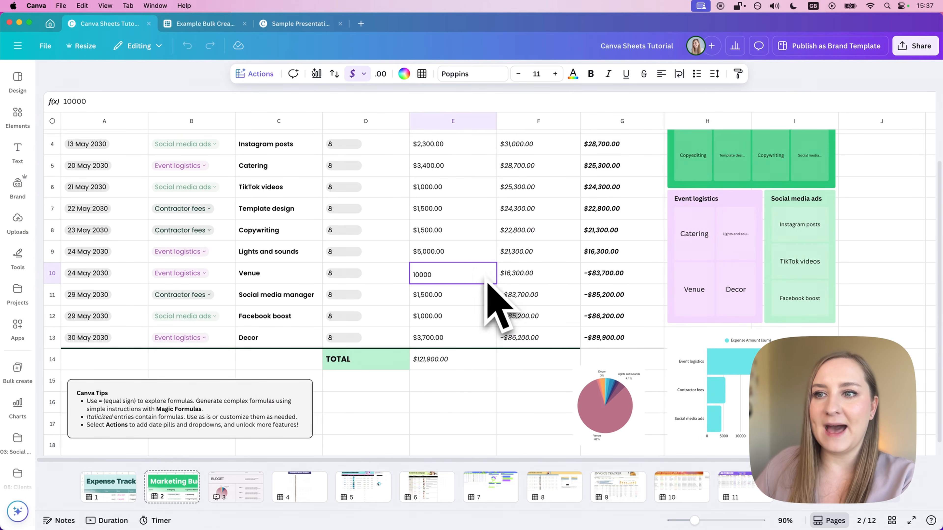
click(491, 331)
click(483, 260)
text(5000)
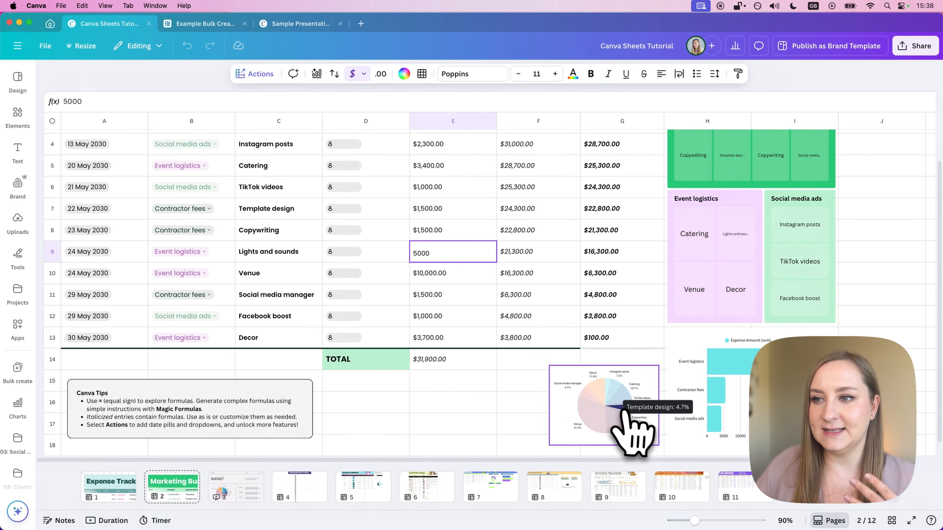
click(632, 394)
Compare the linked pie chart on the Budget page with its copy on the Sample Presentation's Event Budget page.
click(238, 494)
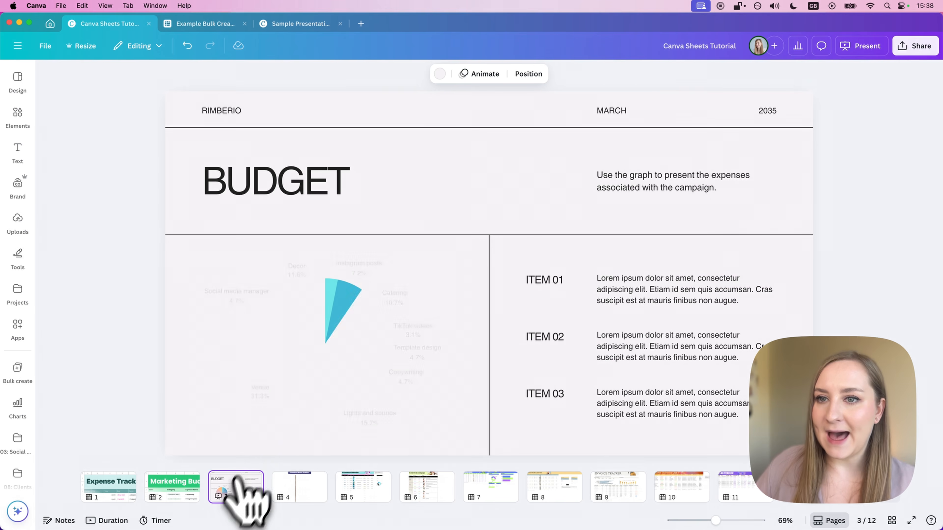
click(297, 24)
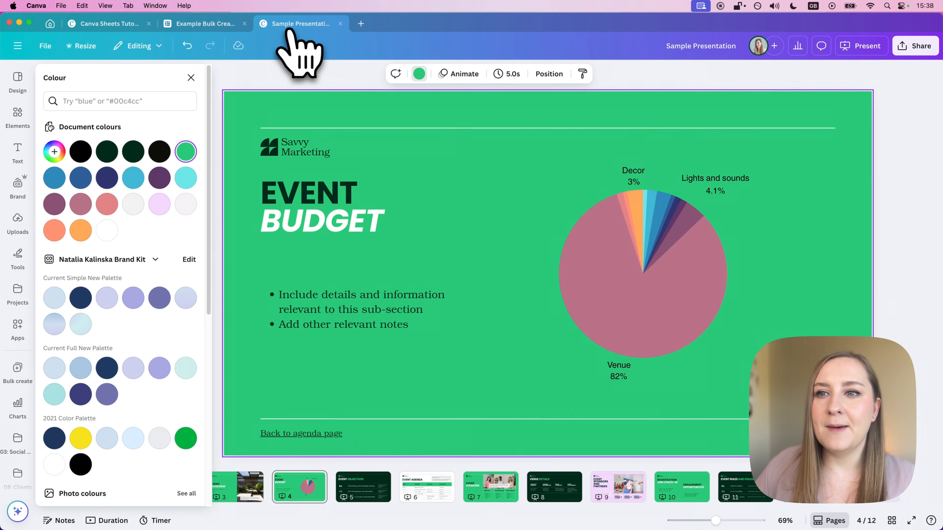
click(691, 275)
click(438, 323)
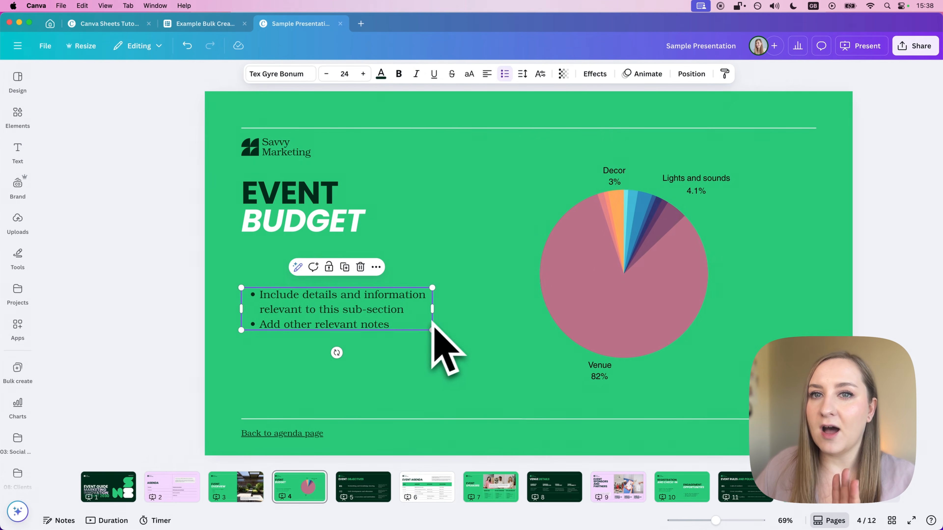
Open the data settings of the Event Budget pie chart and refresh its data from the source sheet.
click(546, 290)
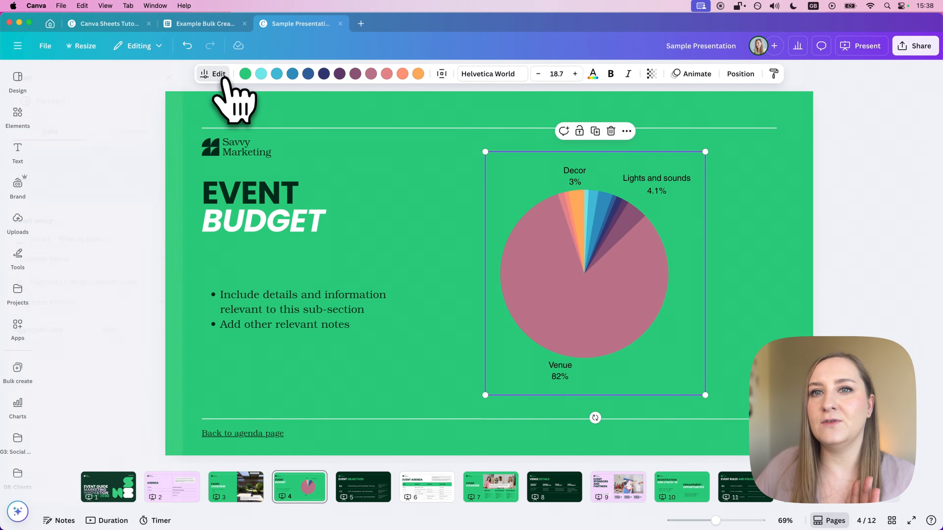
click(218, 74)
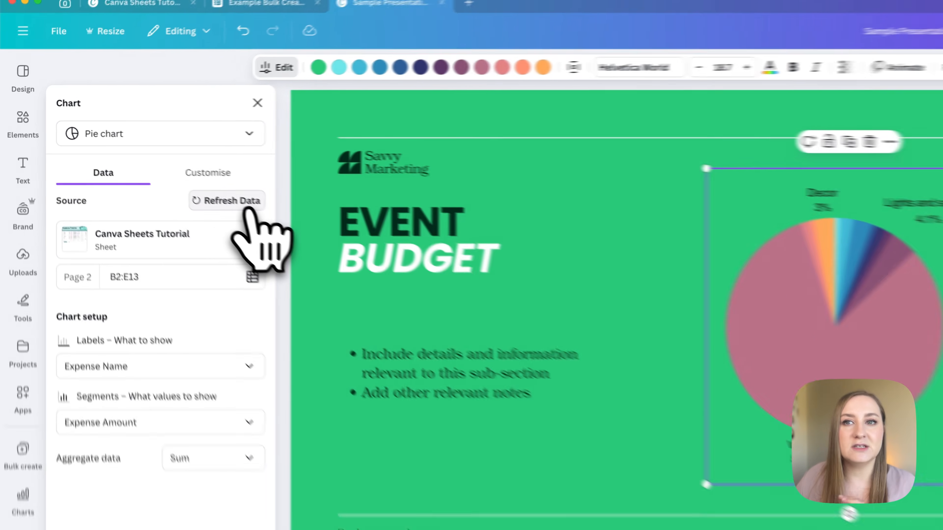
click(192, 182)
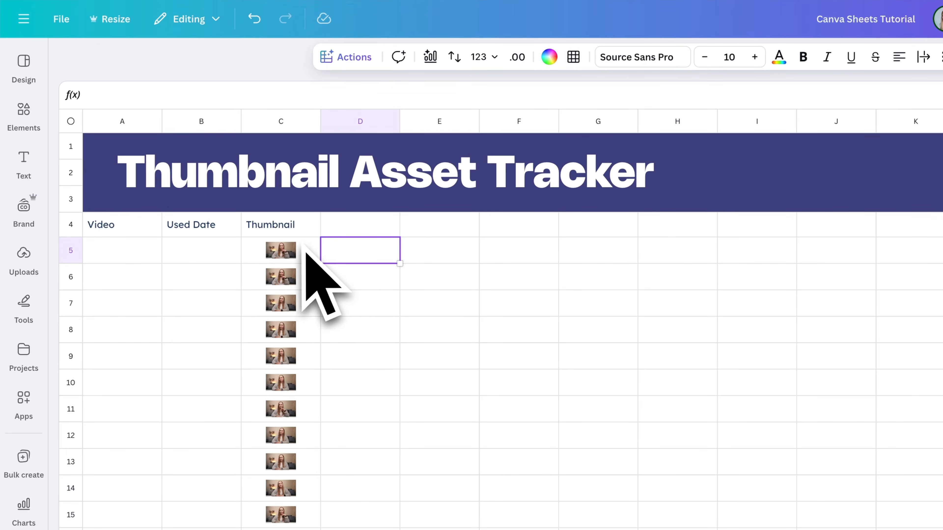
Select the images in the Thumbnail column from C5 downwards on the Thumbnail Asset Tracker sheet and remove their backgrounds.
drag(311, 255, 297, 529)
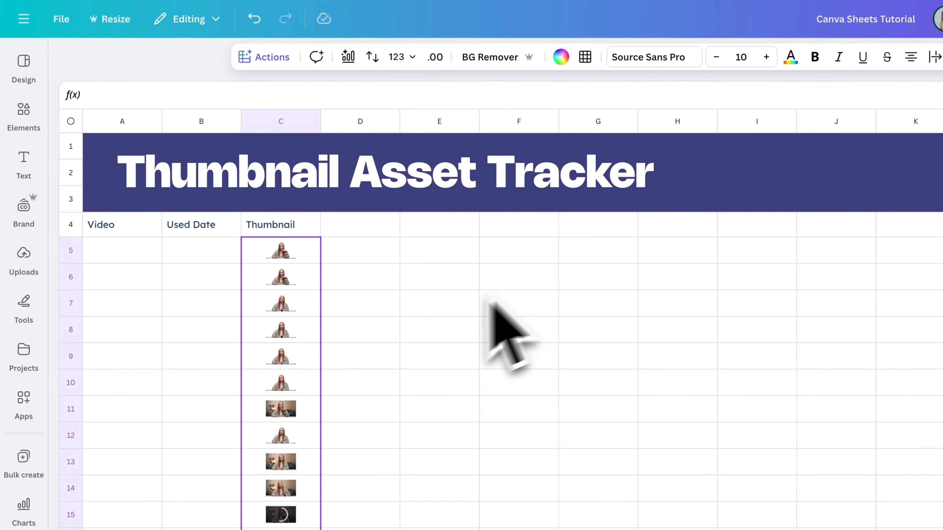
Select the linked designs in the Design column from D5 downwards on the Thumbnail Asset Tracker sheet.
click(281, 385)
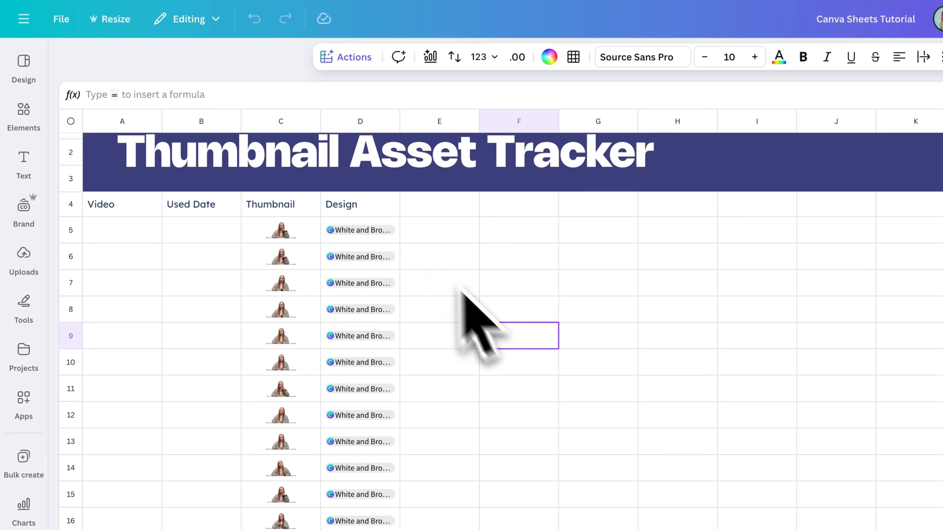
drag(379, 230, 382, 492)
click(414, 215)
scroll(196, 243, down, 2)
click(156, 527)
click(143, 369)
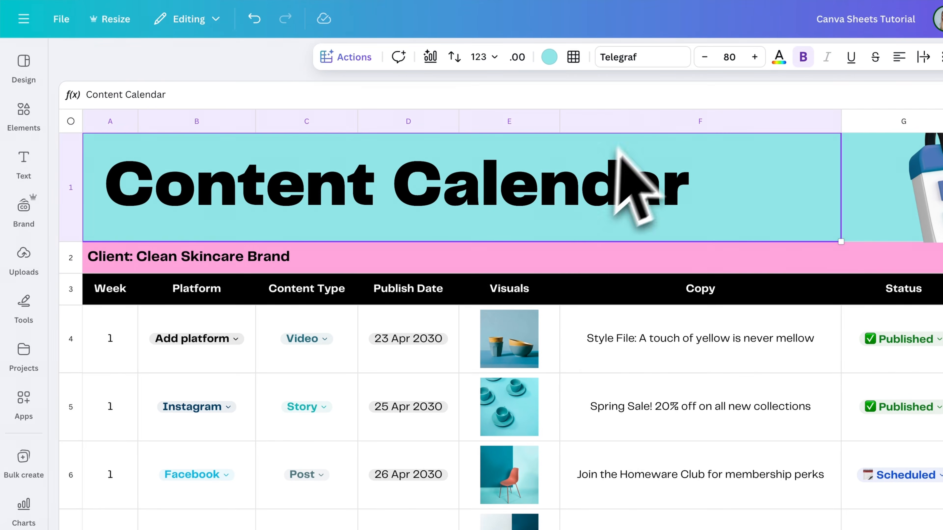
Insert a column between Visuals and Copy on the Content Calendar sheet and head it Alt Text.
click(560, 111)
click(583, 293)
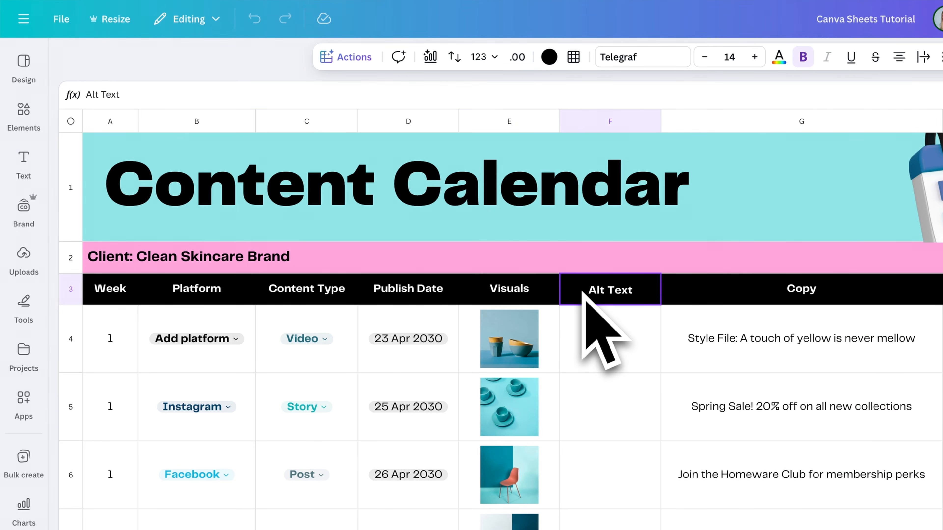
click(598, 354)
click(602, 261)
click(592, 312)
Fill the empty cells of the Alt Text column with generated text, insert the suggestions and adjust the column's text wrapping.
click(572, 113)
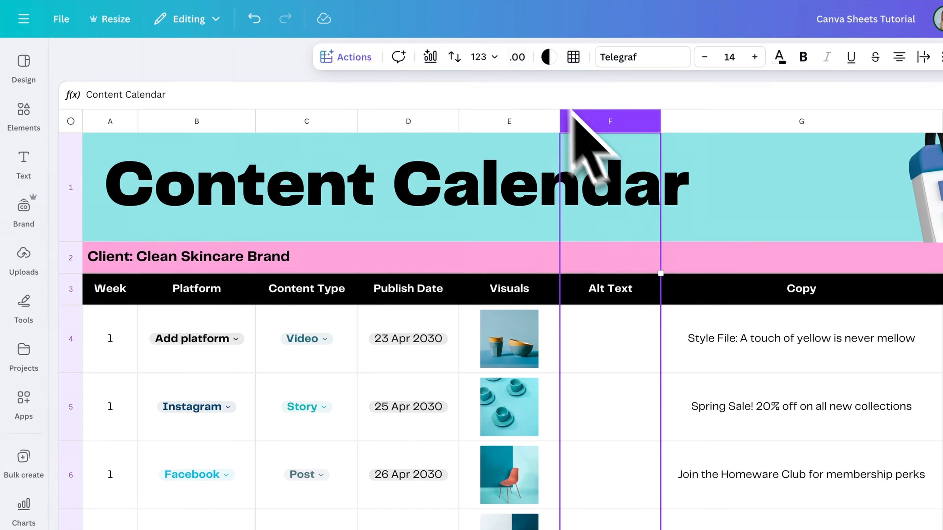
click(356, 57)
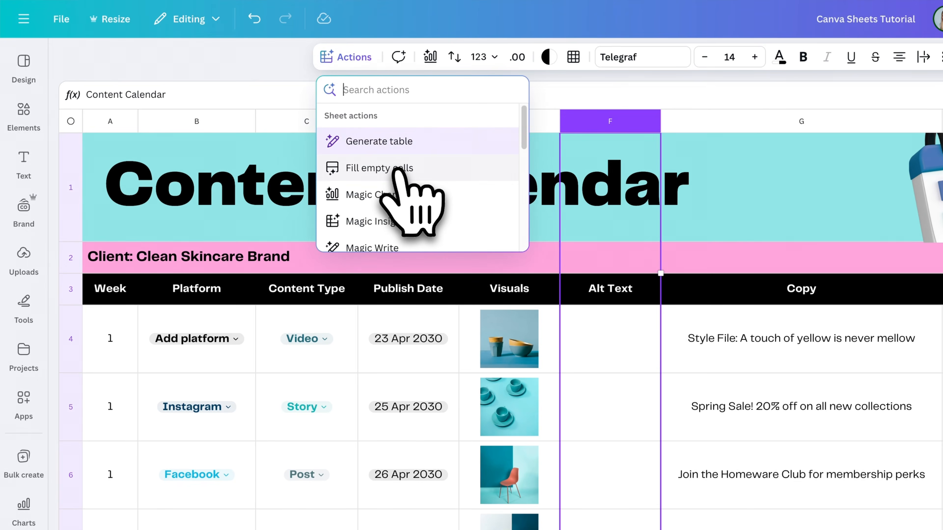
click(399, 169)
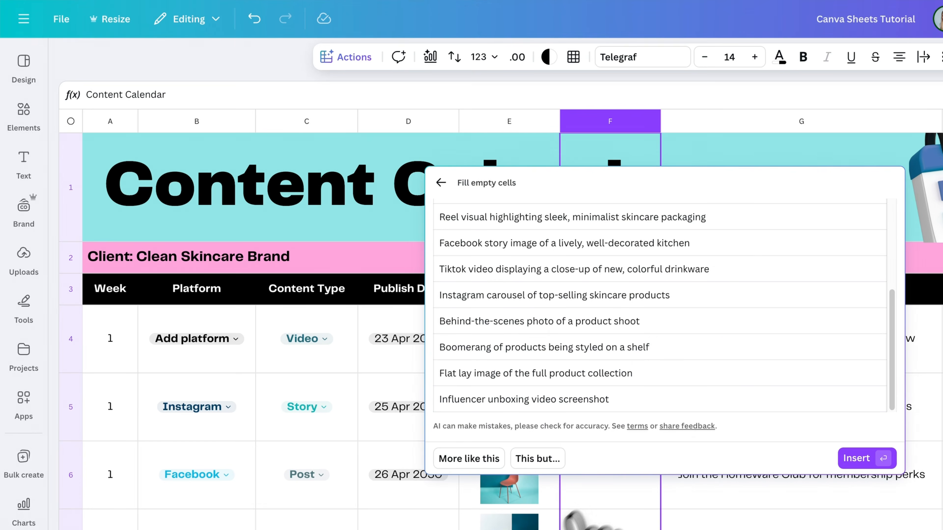
click(873, 460)
click(639, 382)
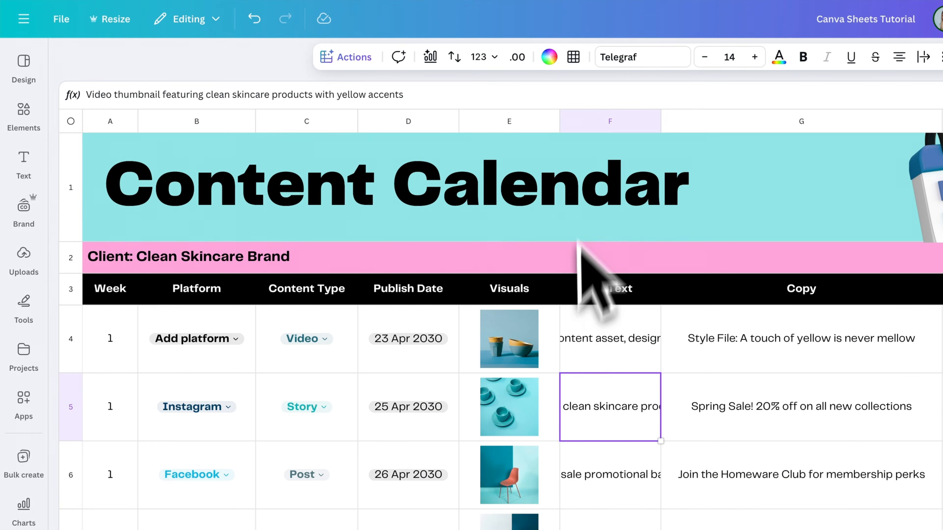
click(610, 121)
click(923, 57)
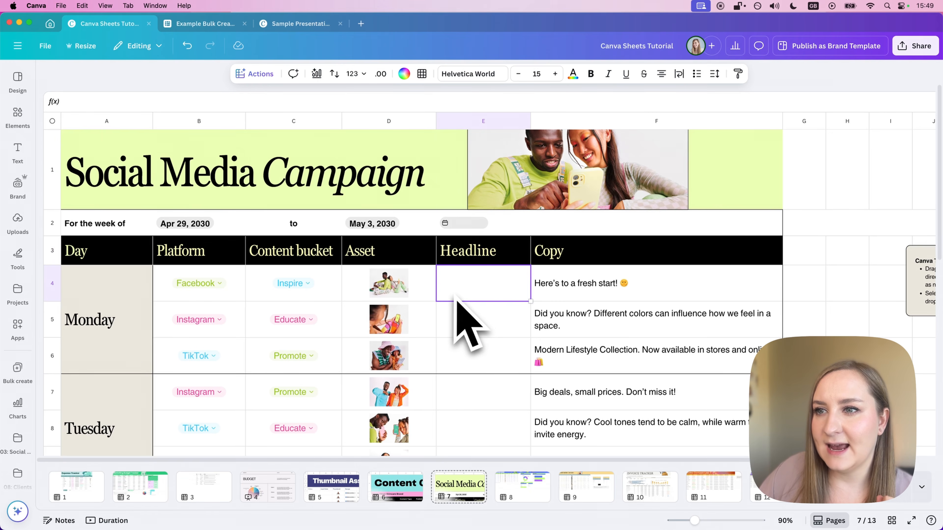
Generate text for the empty Headline cells E4 to E18 with the prompt "Write a headline for the social media posts" and insert it.
click(469, 121)
click(468, 321)
drag(479, 285, 476, 363)
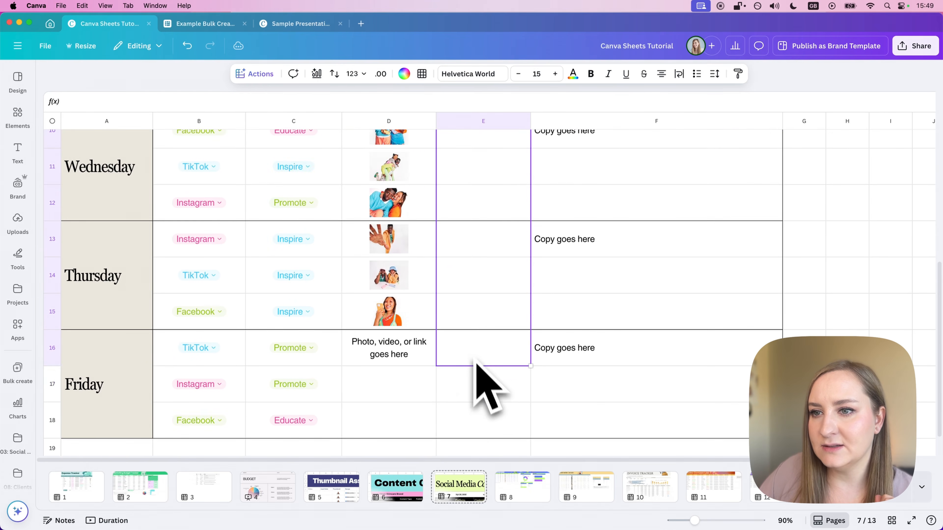
click(255, 74)
click(299, 204)
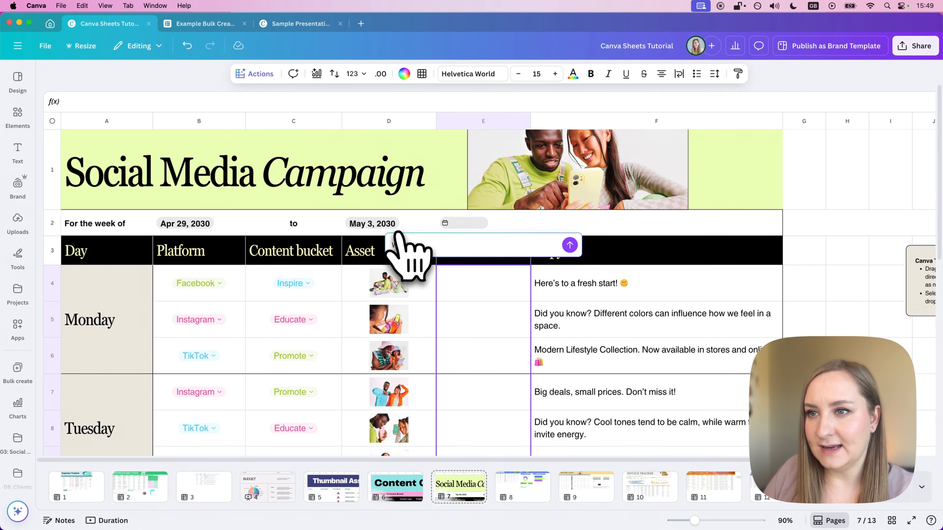
text(Write a headline for the social media)
text(posts)
key(Return)
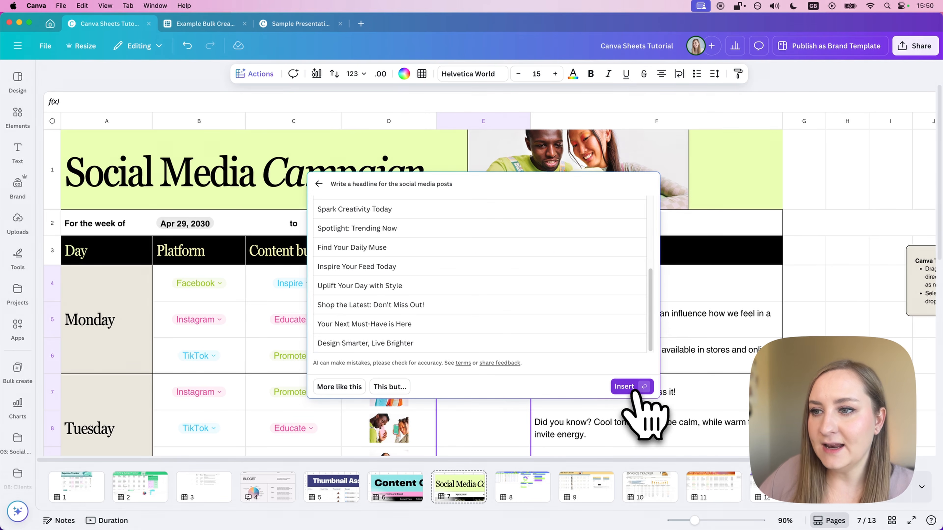
click(626, 389)
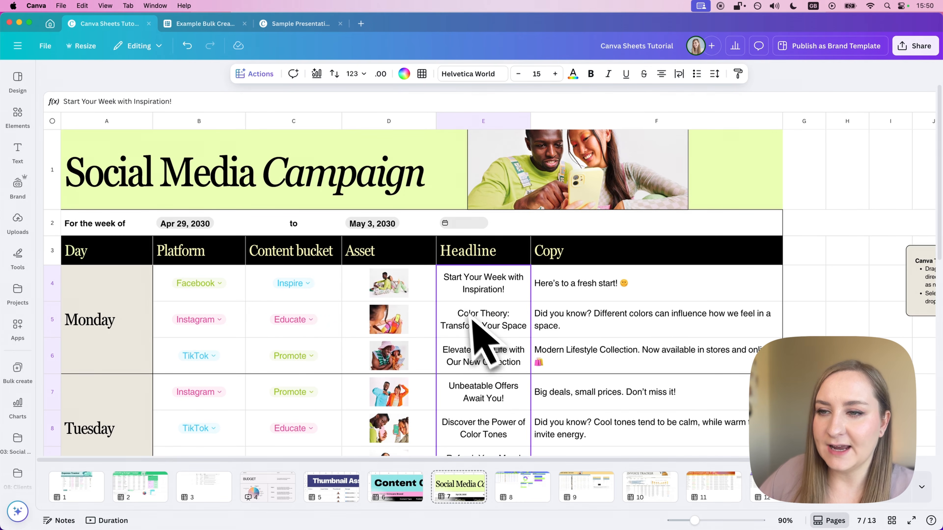
scroll(467, 334, down, 10)
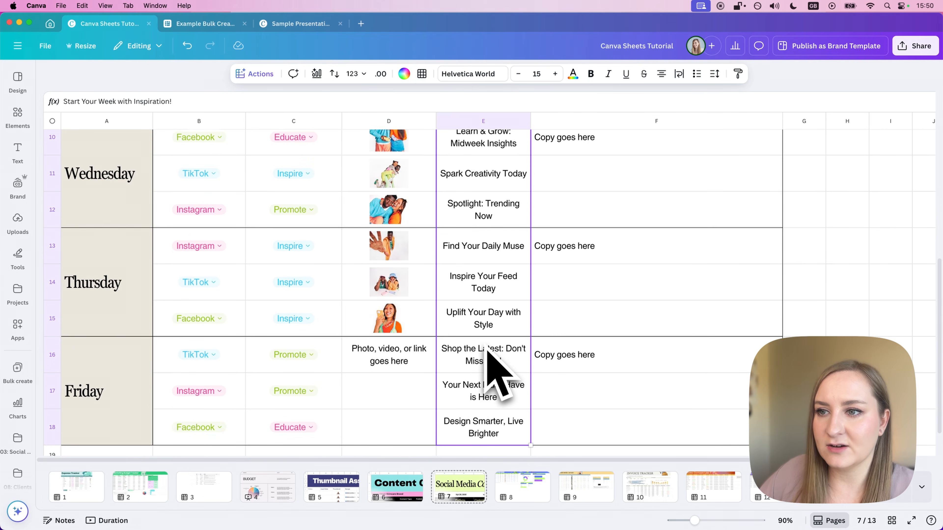
scroll(490, 351, up, 10)
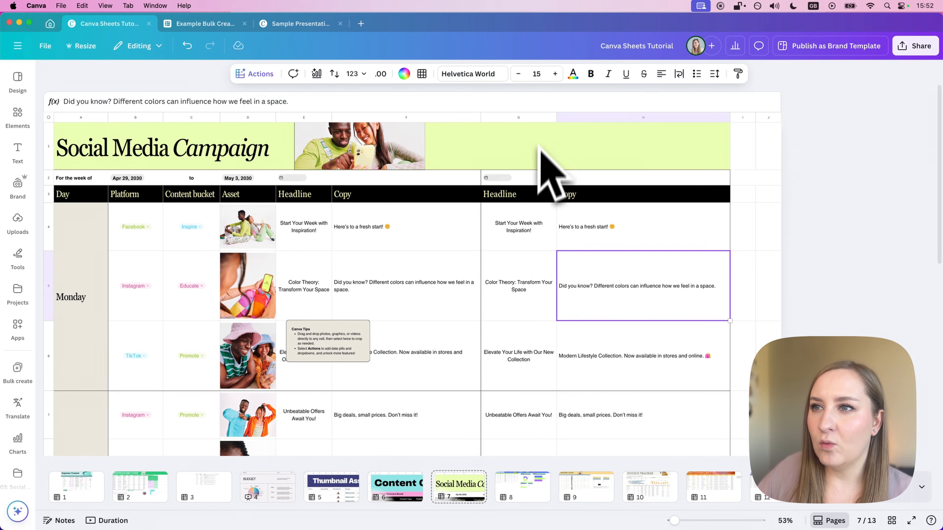
Translate the text in the duplicated Headline and Copy columns G and H of the Social Media Campaign sheet into Polish.
click(534, 118)
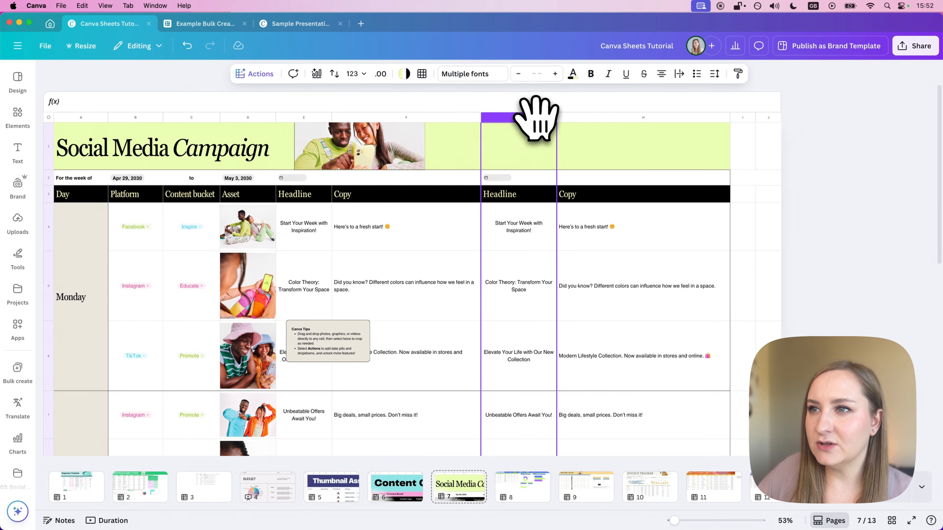
shift+click(611, 117)
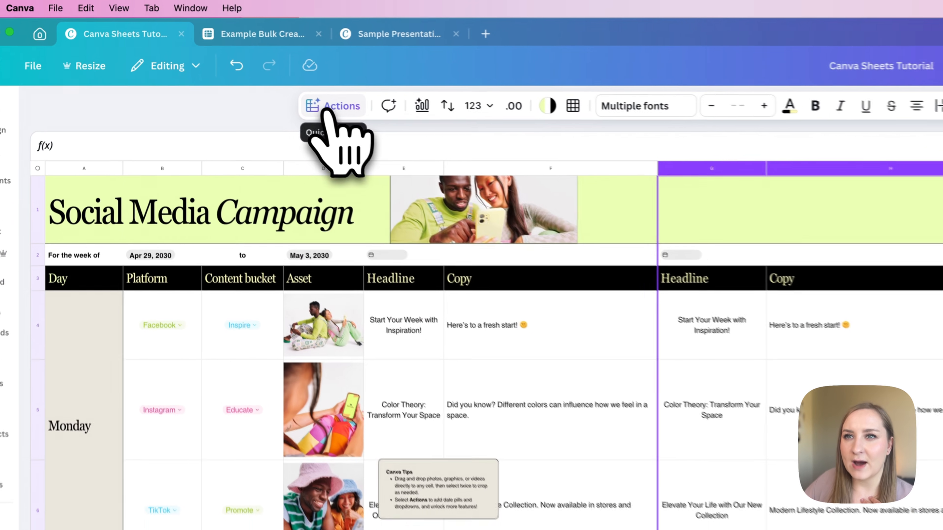
click(253, 75)
scroll(413, 227, down, 10)
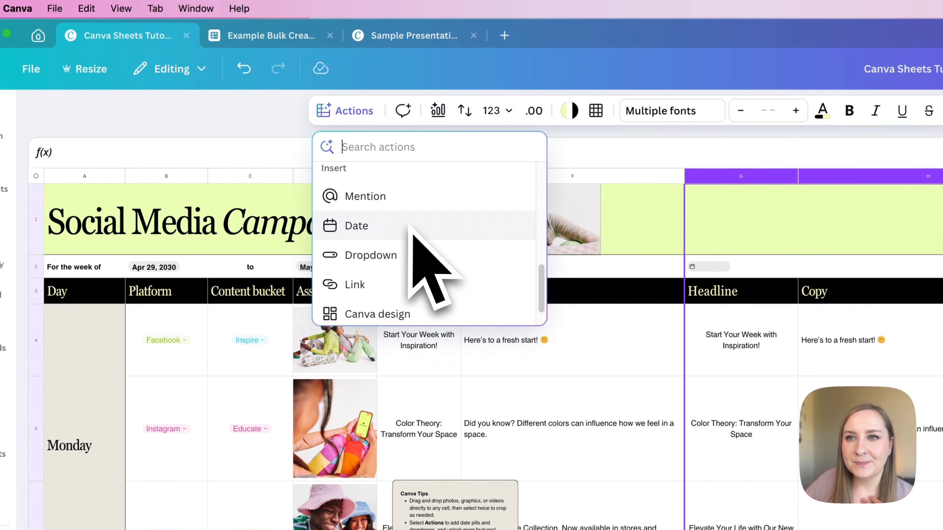
scroll(414, 234, up, 5)
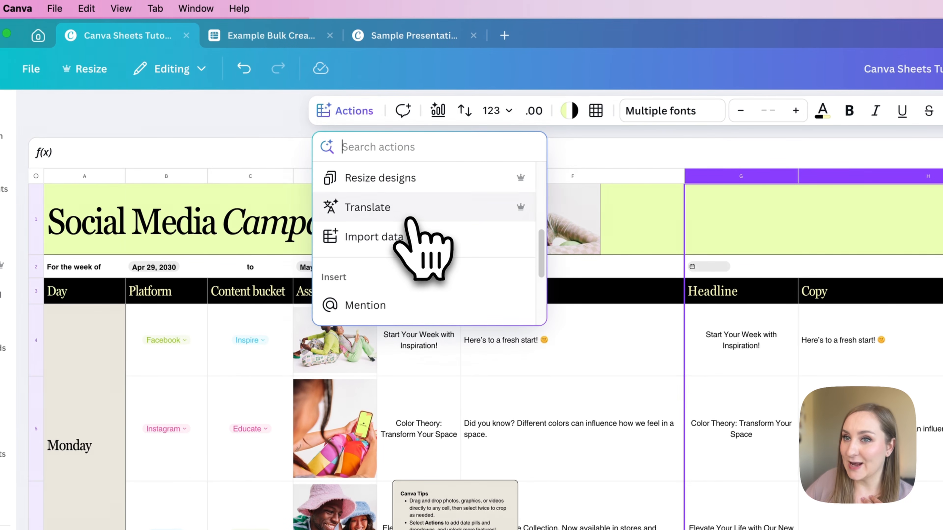
click(421, 213)
click(122, 151)
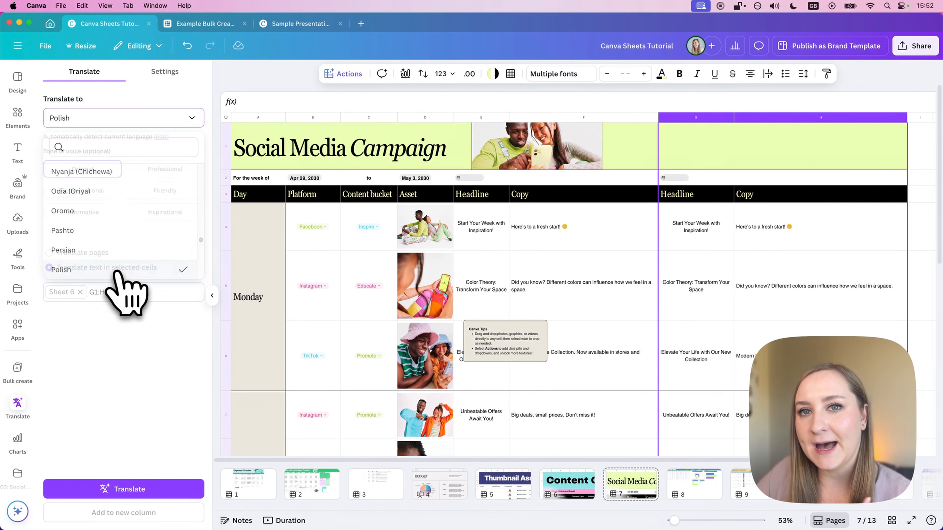
click(122, 270)
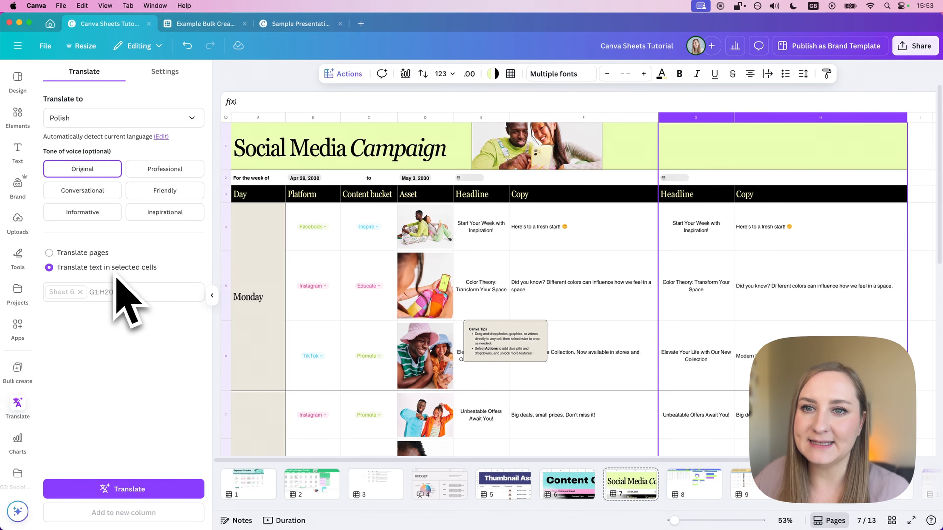
click(139, 489)
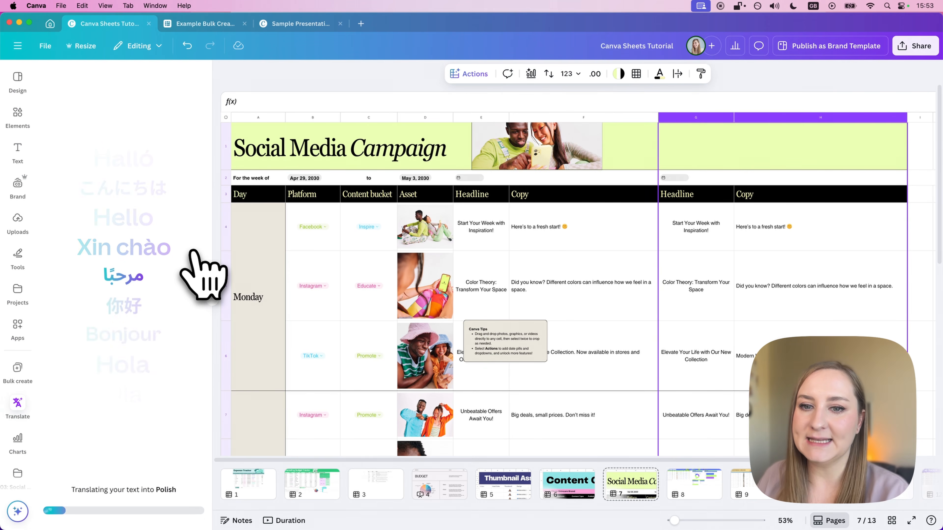
click(705, 197)
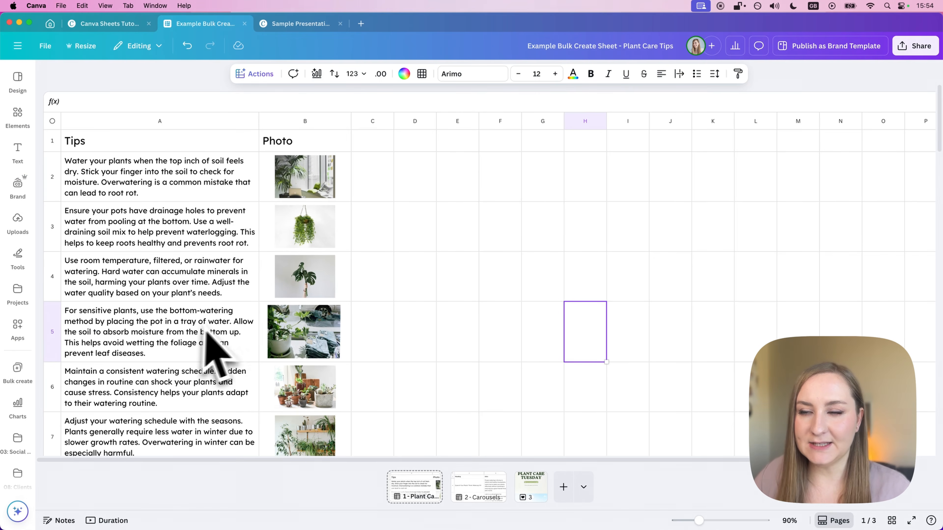
Open the Bulk create app for the tips sheet in the Example Bulk Create Sheet - Plant Care Tips design.
click(219, 178)
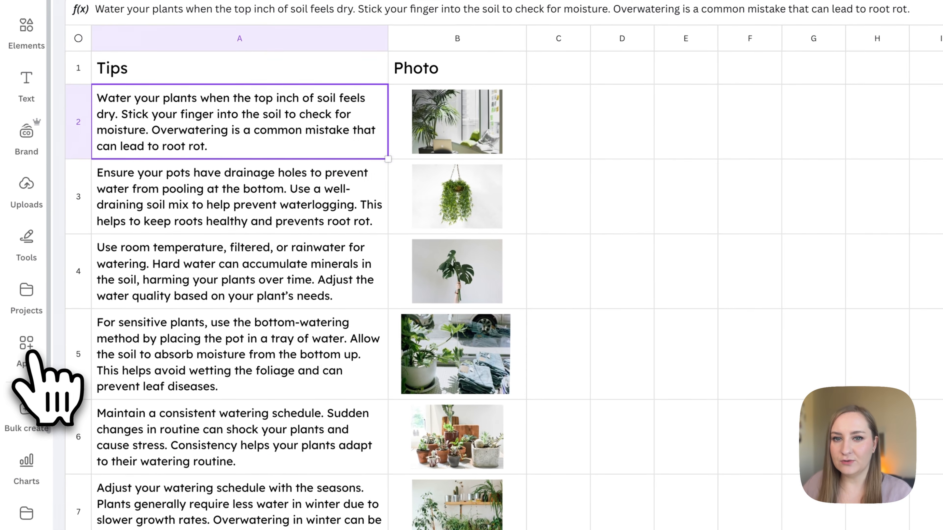
click(18, 324)
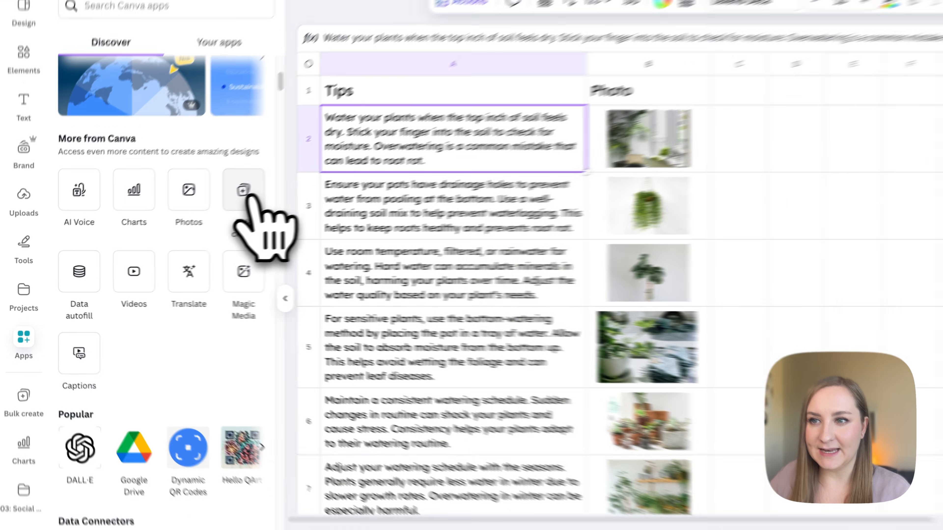
click(278, 184)
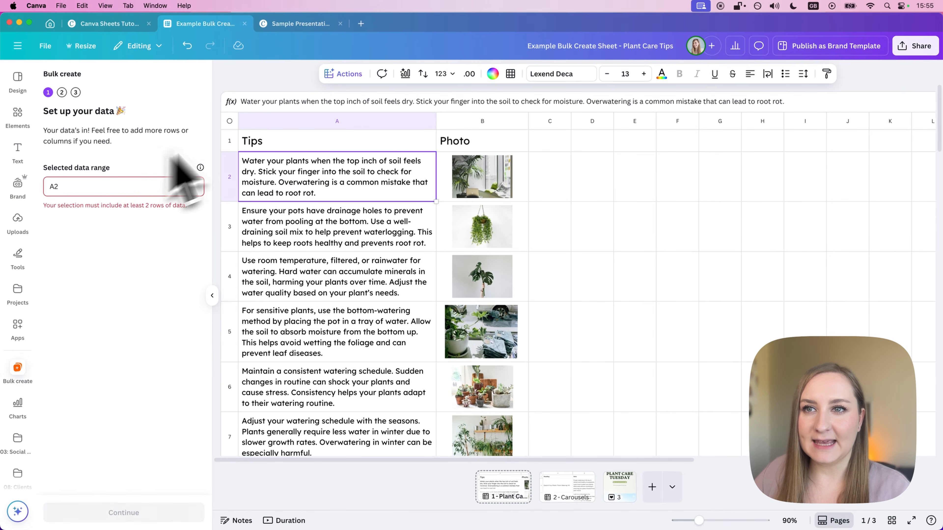
Set the bulk create data range to A1:B31, covering the Tips and Photo columns, and continue to the template choice.
click(230, 121)
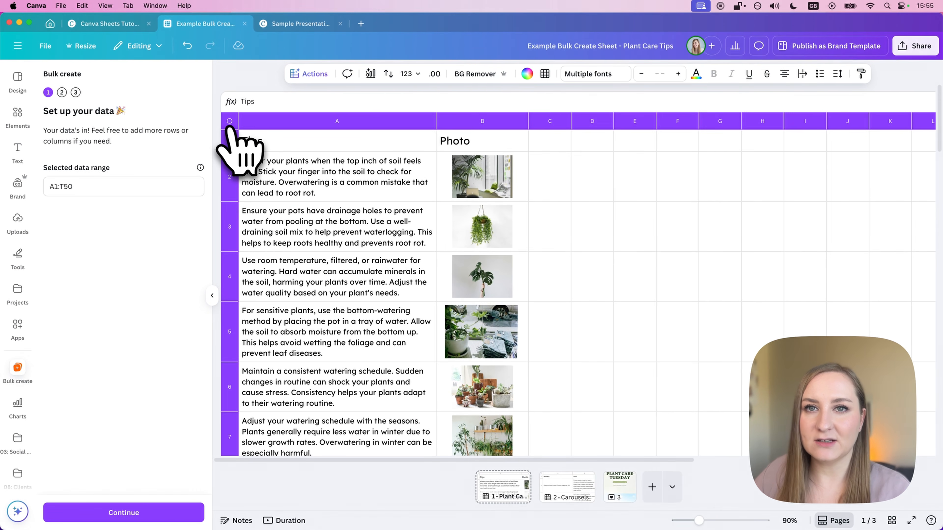
click(635, 277)
scroll(583, 350, down, 10)
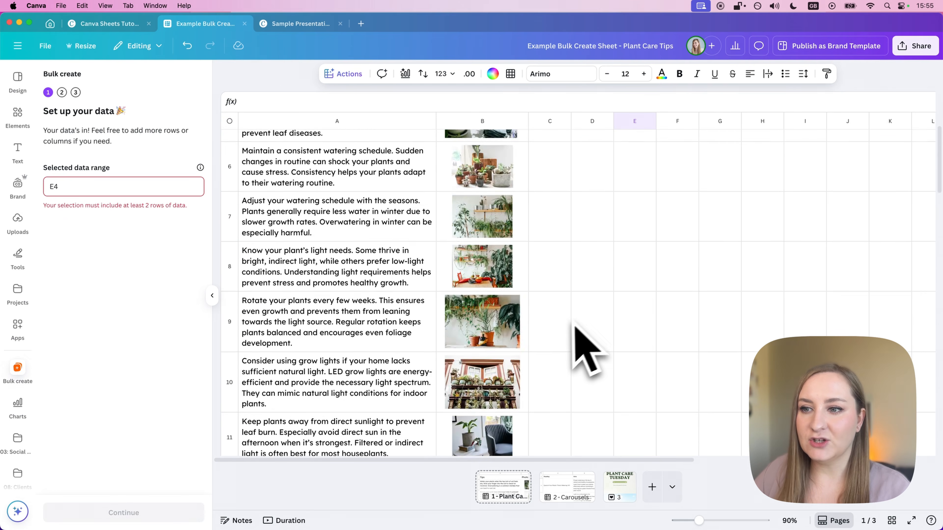
scroll(567, 334, down, 10)
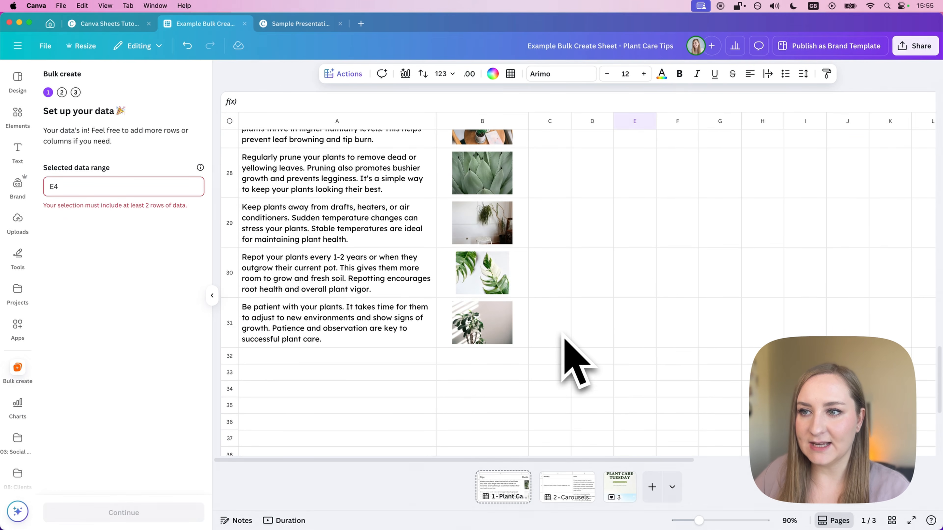
click(523, 312)
drag(525, 313, 253, 150)
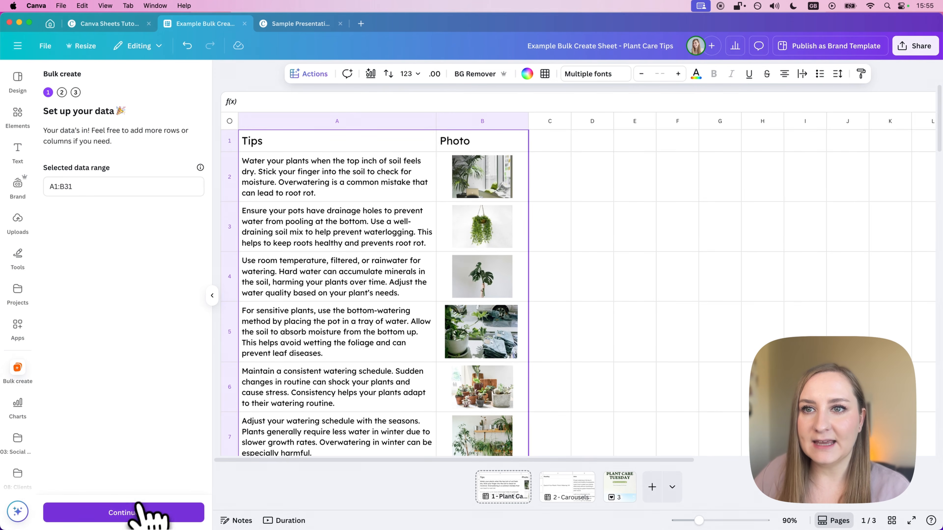
click(135, 512)
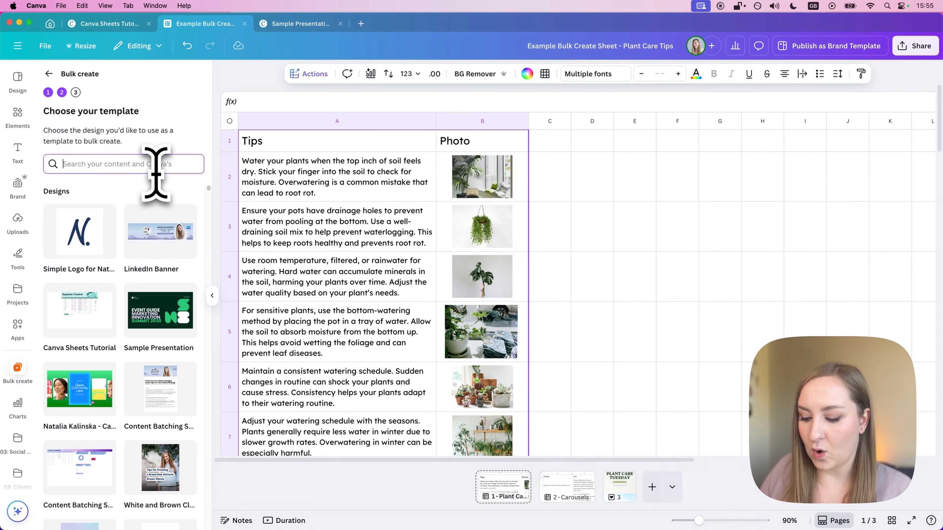
Search the designs for "bulk create" and choose the Plant Care Tuesday design as the bulk create template.
text(bu)
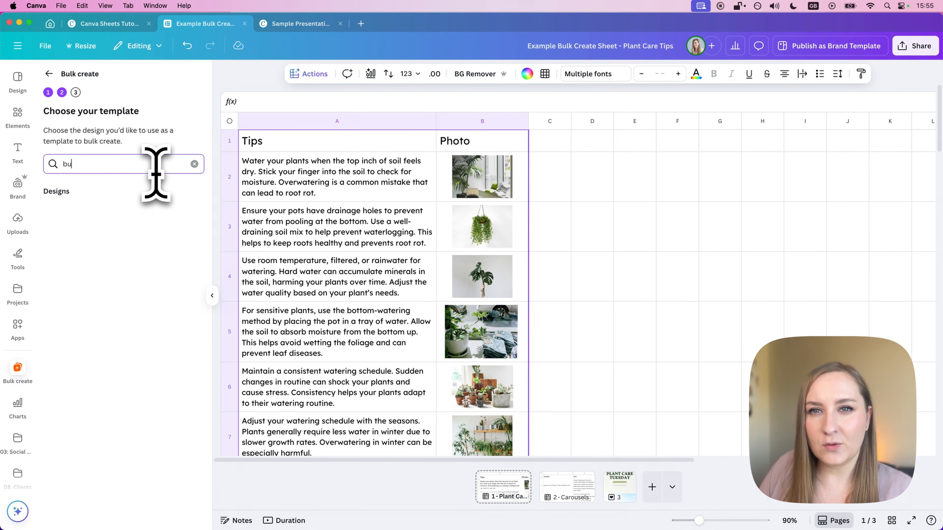
text(lk create)
click(170, 317)
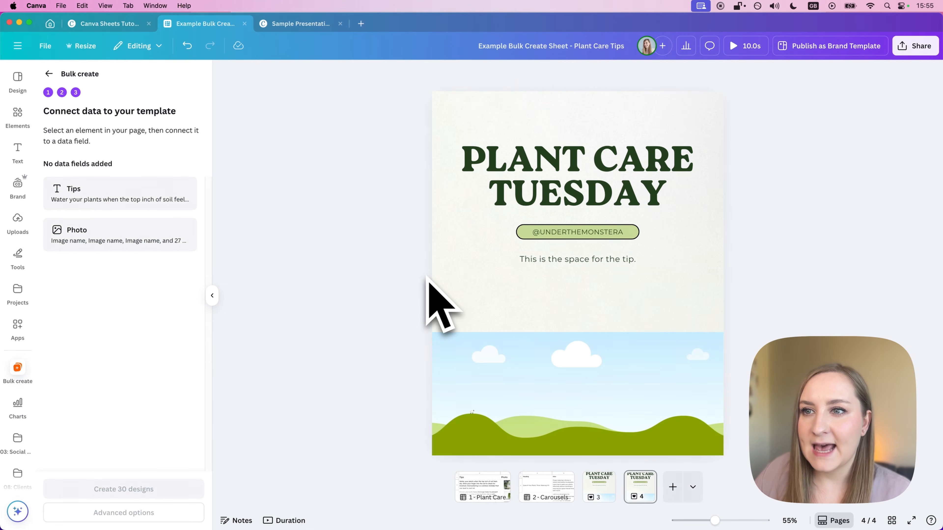
Connect the placeholder tip text below the handle on the Plant Care Tuesday template to the Tips data field.
click(536, 262)
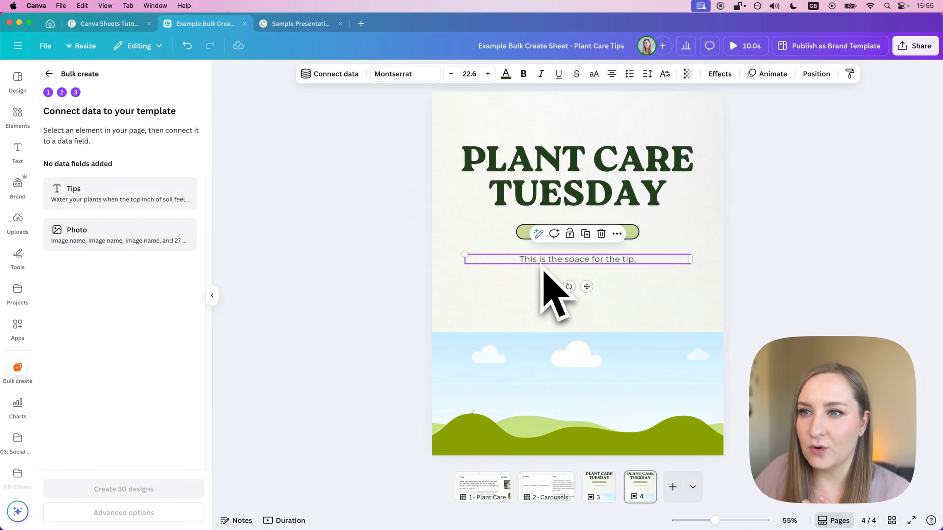
right_click(542, 266)
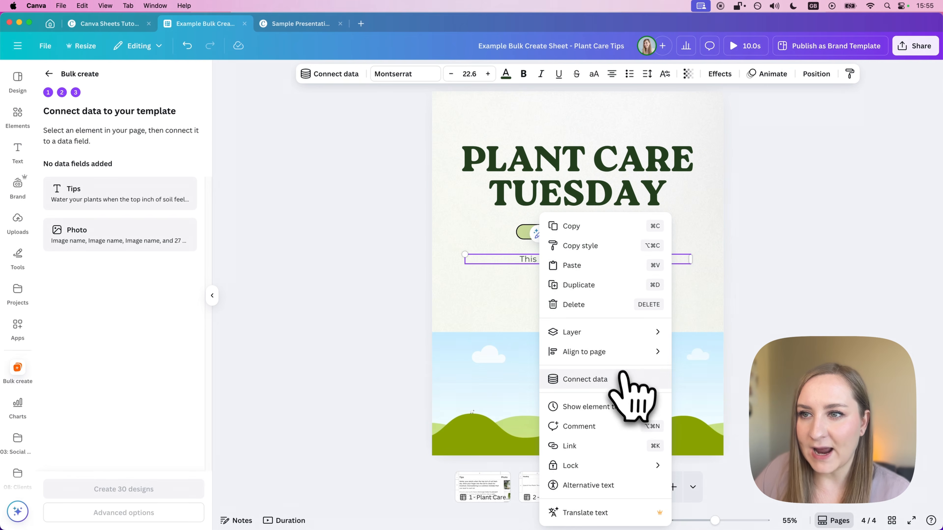
click(624, 382)
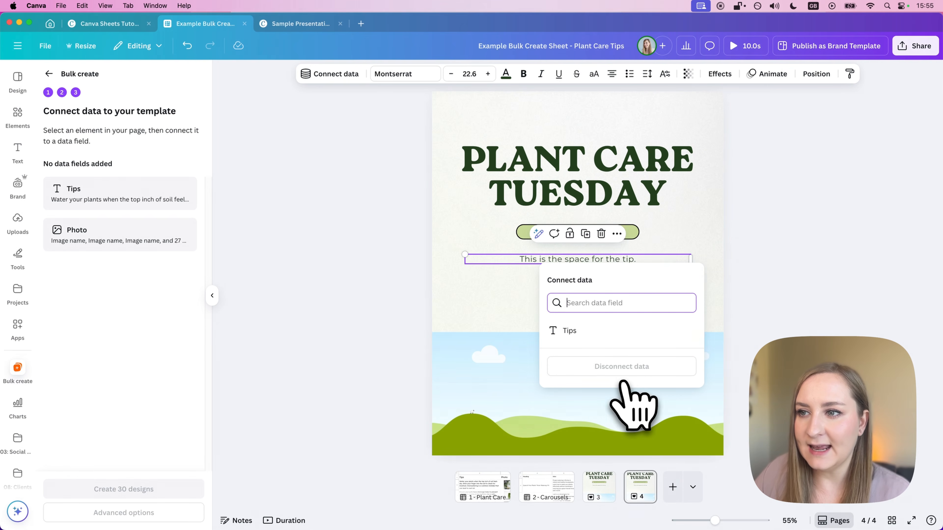
click(602, 331)
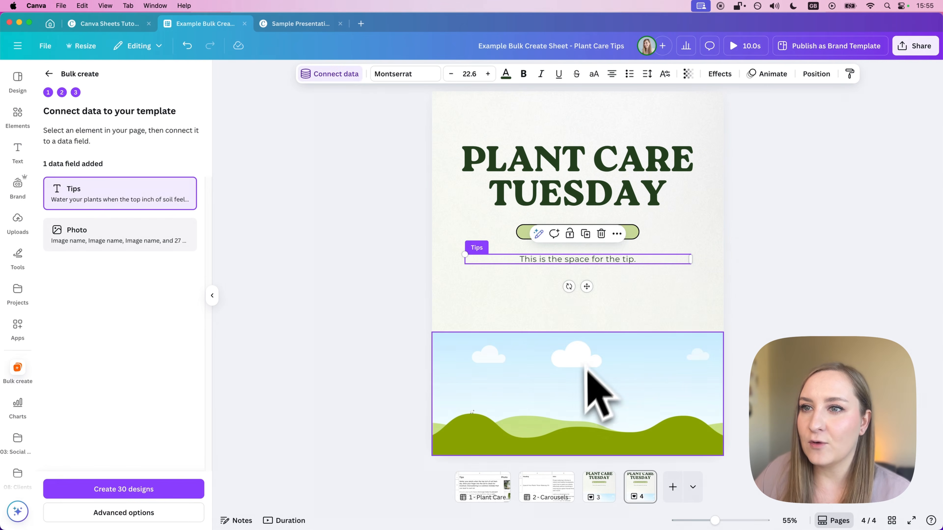
Connect the landscape image frame in the lower part of the Plant Care Tuesday template to the Photo data field.
click(579, 387)
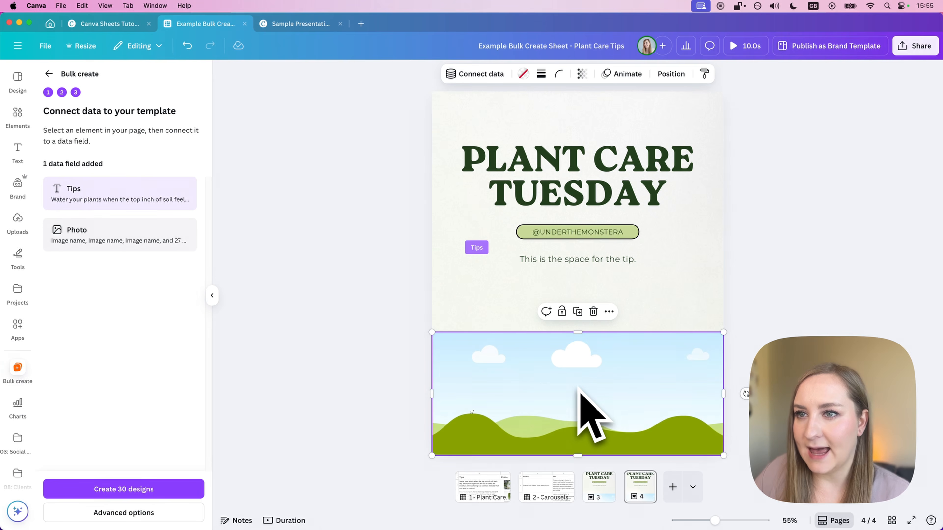
right_click(538, 375)
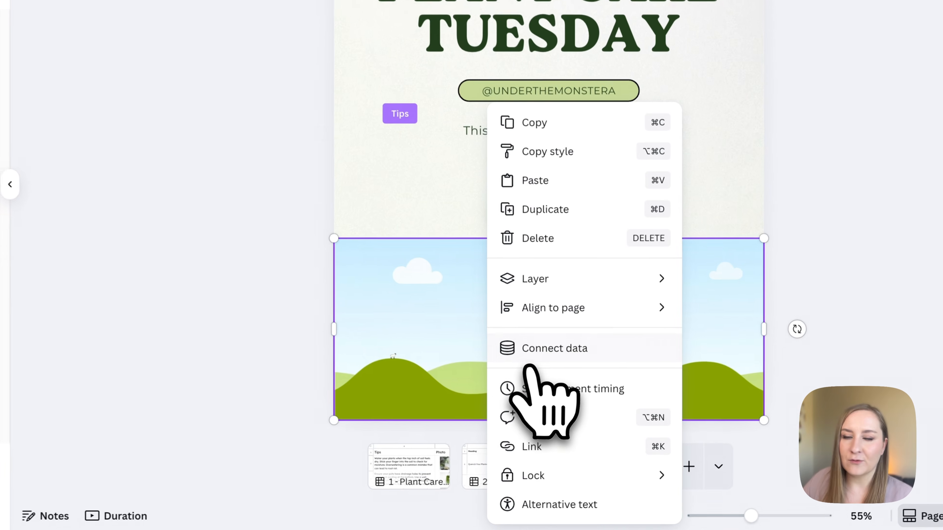
click(565, 408)
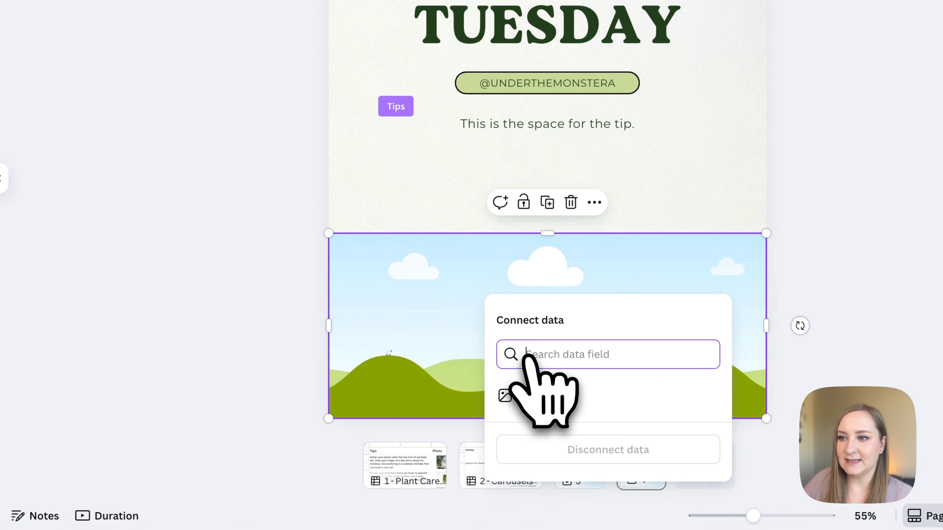
click(541, 394)
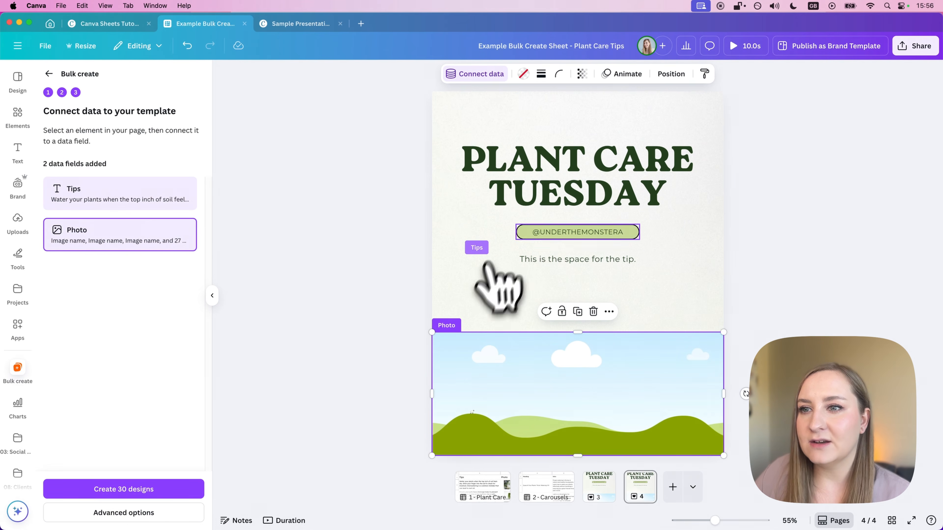
Set the bulk create output to multiple pages in 1 design in the advanced options and create the design.
click(145, 515)
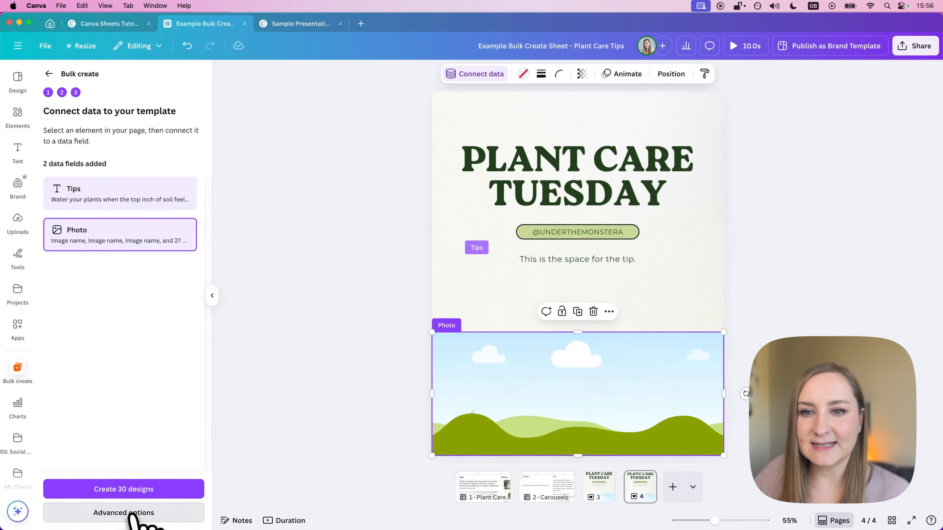
click(128, 513)
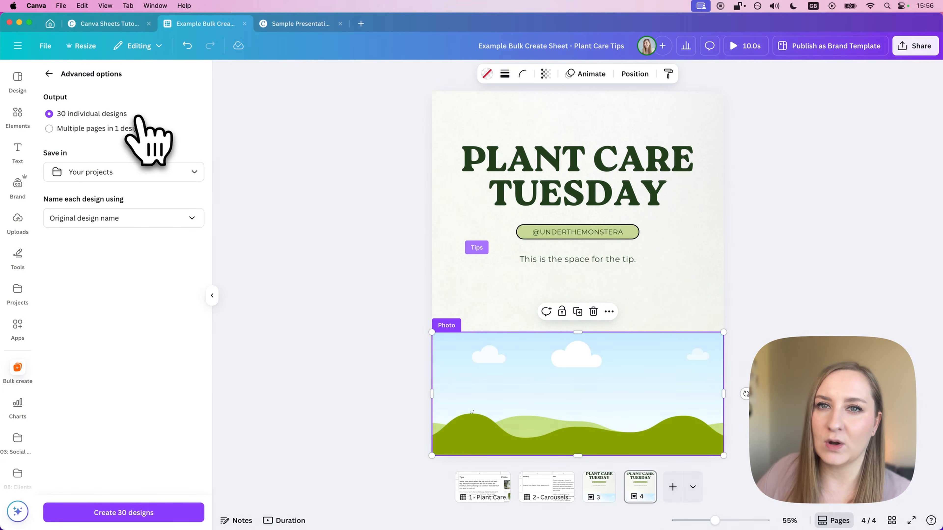
click(130, 128)
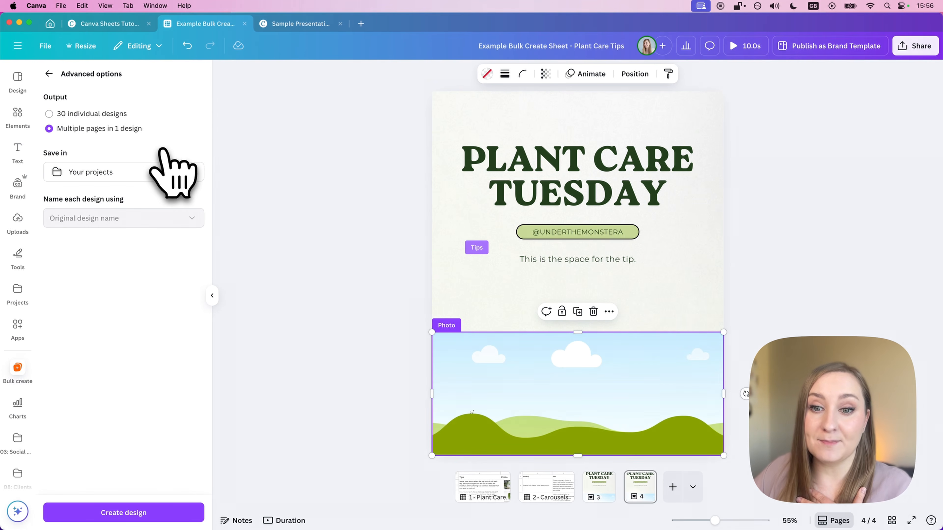
click(144, 519)
Open the bulk-created design linked in cell C2 of the tips sheet and review its pages, using the grid view to open page 29.
click(412, 197)
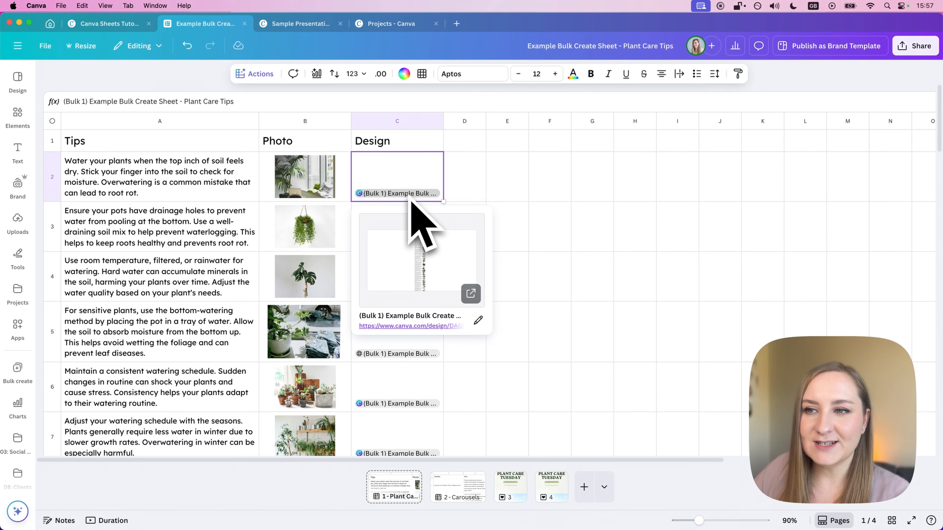
click(412, 326)
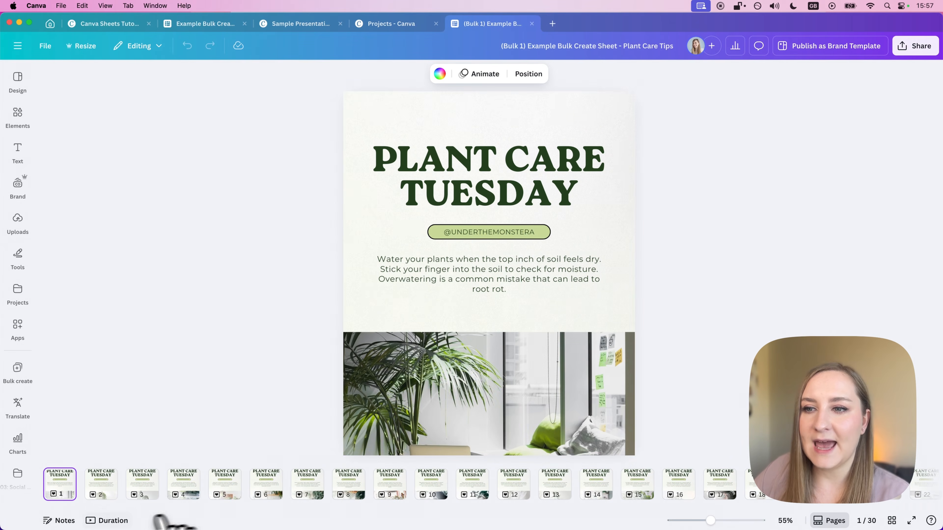
scroll(372, 301, down, 2)
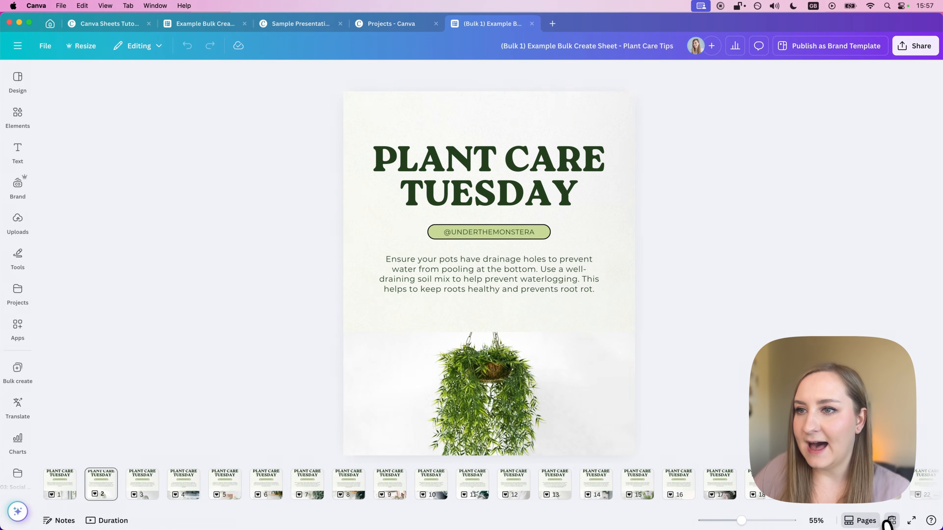
click(891, 521)
double_click(155, 412)
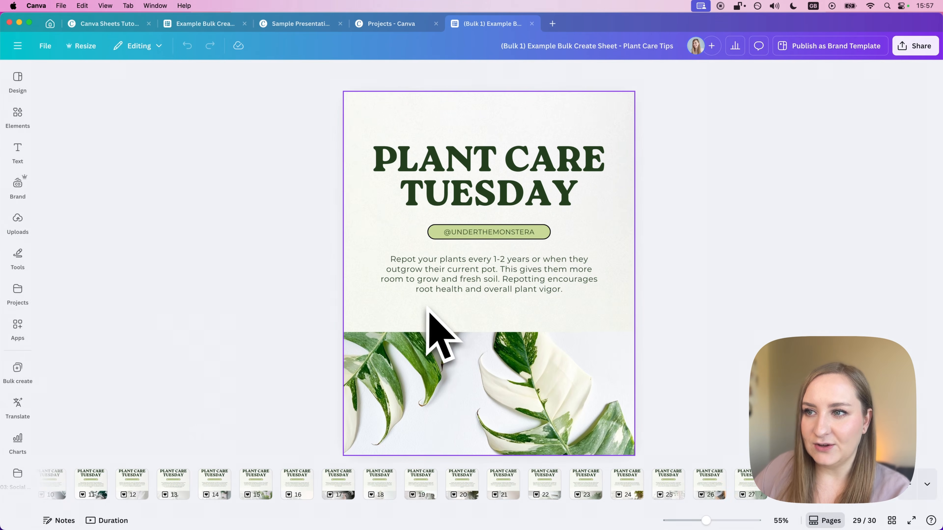